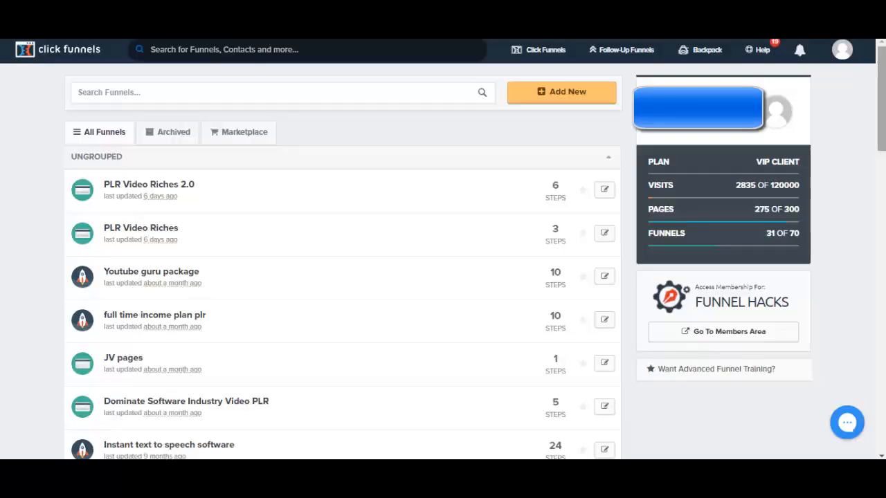
# Create a new sales funnel named "sample ft income" with the Classic Funnel Builder, choosing the Sell Your Product goal
pyautogui.click(560, 97)
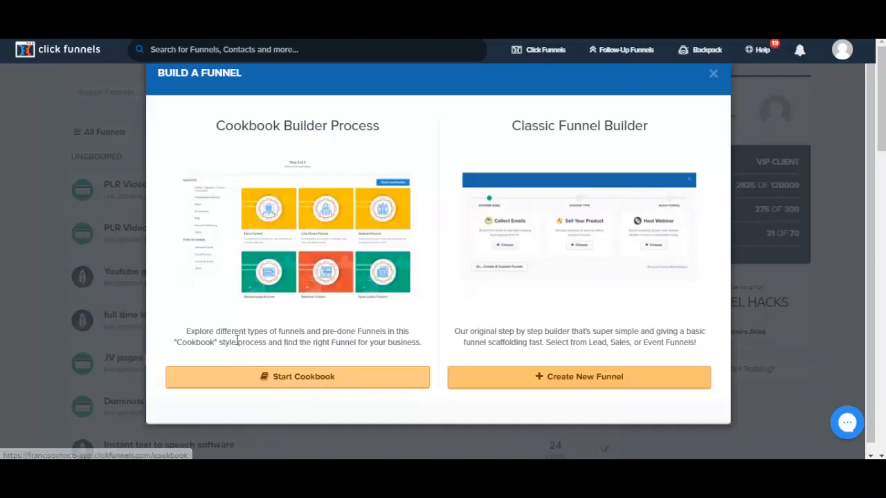
pyautogui.moveTo(187, 331); pyautogui.dragTo(358, 332)
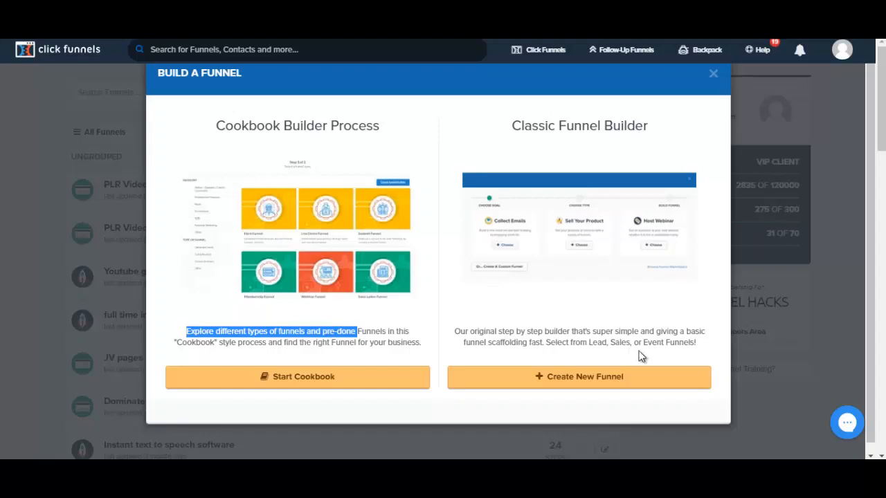
pyautogui.click(595, 376)
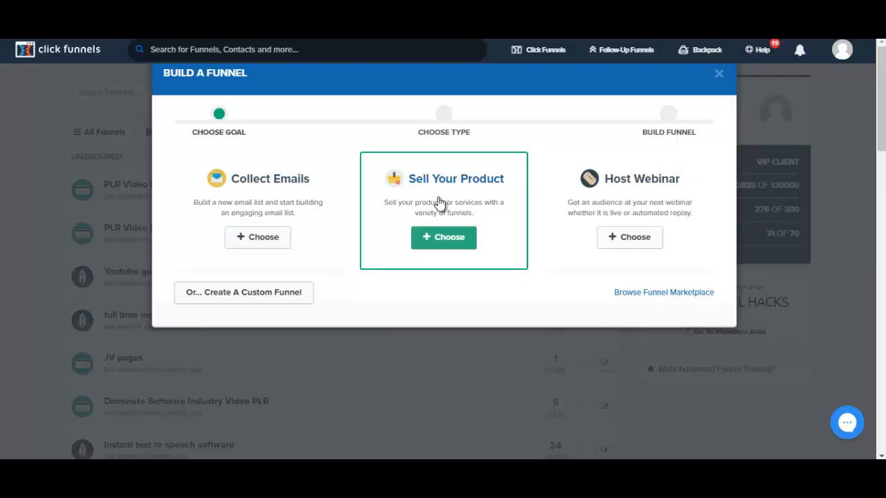
pyautogui.click(453, 240)
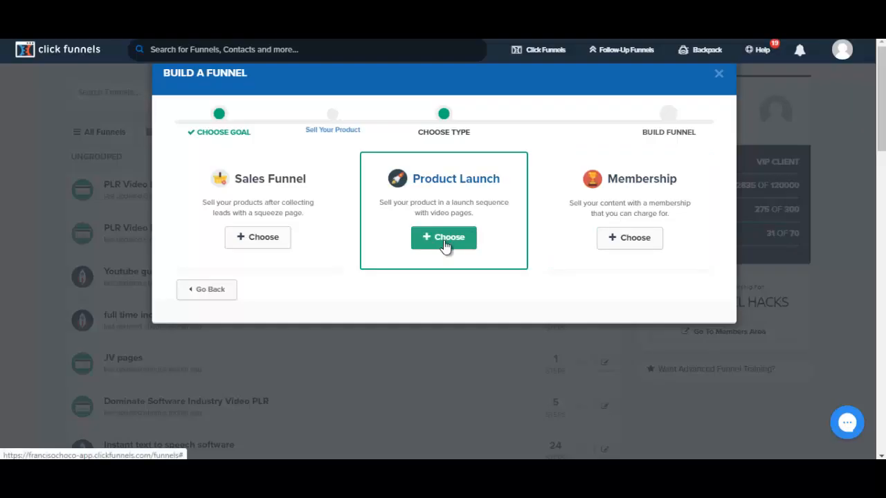
pyautogui.click(267, 236)
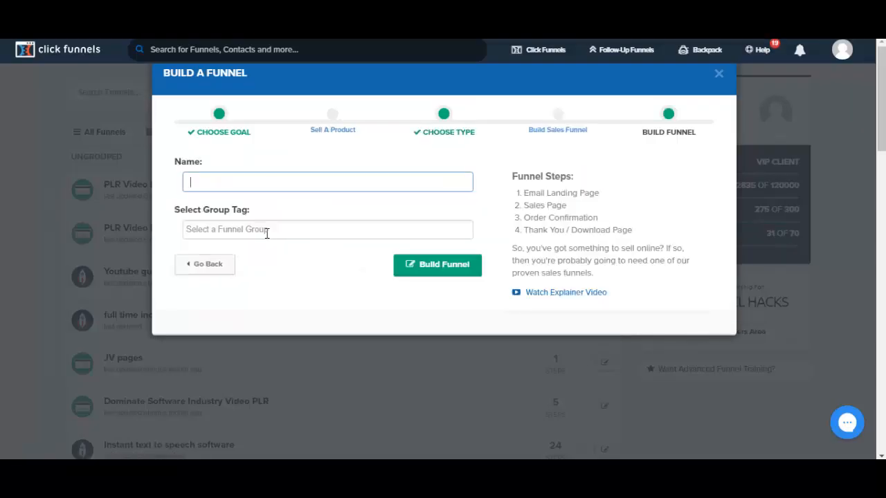
pyautogui.write('sample ft income')
pyautogui.click(432, 267)
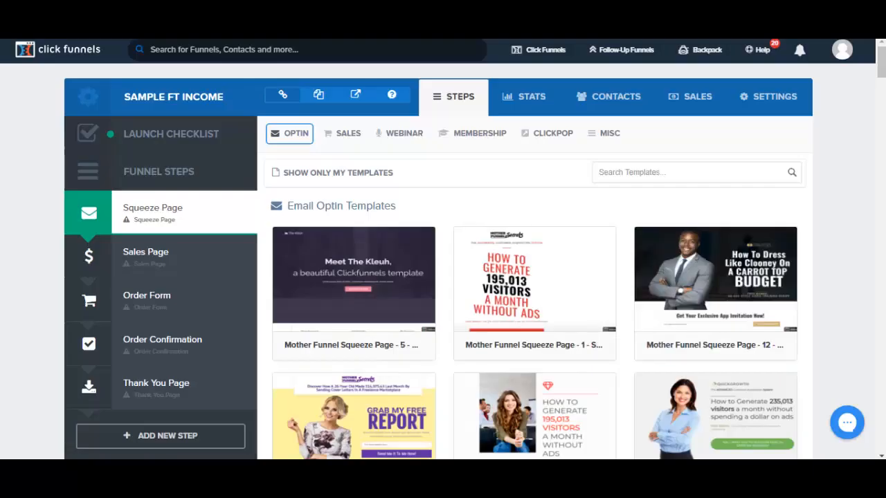
# Browse the email optin templates and preview the Mother Funnel Squeeze Page - 5 template
pyautogui.scroll(-1, 533, 311)
pyautogui.scroll(-6, 533, 277)
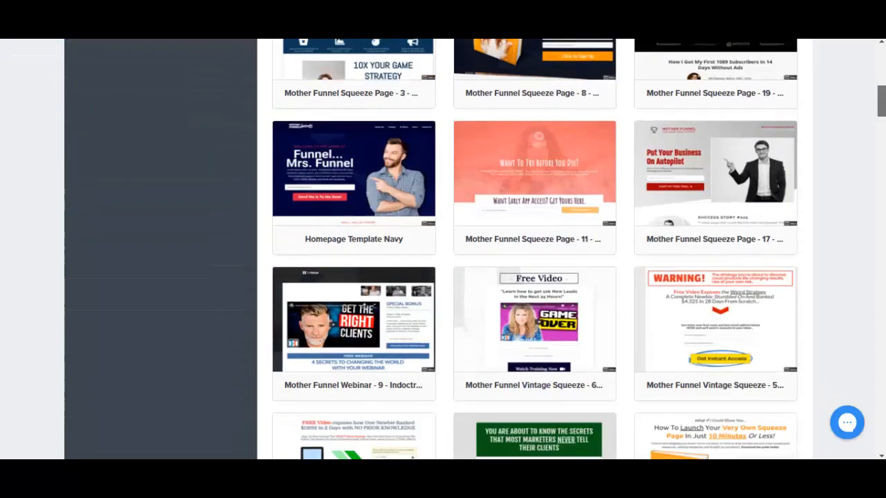
pyautogui.scroll(5, 533, 276)
pyautogui.moveTo(354, 192)
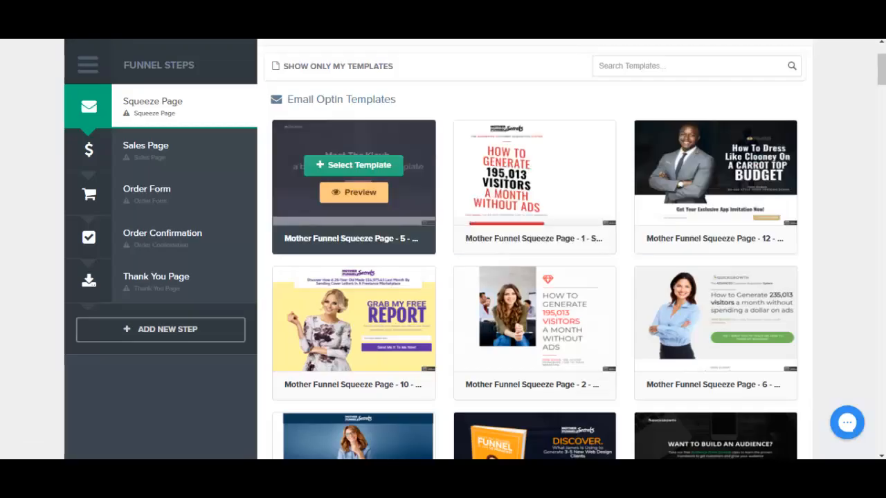
pyautogui.click(353, 193)
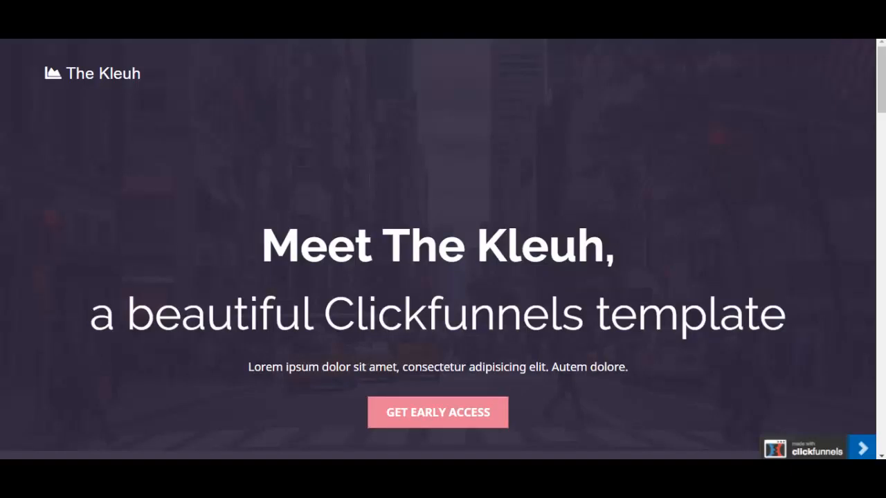
pyautogui.hotkey('ctrl', 'w')
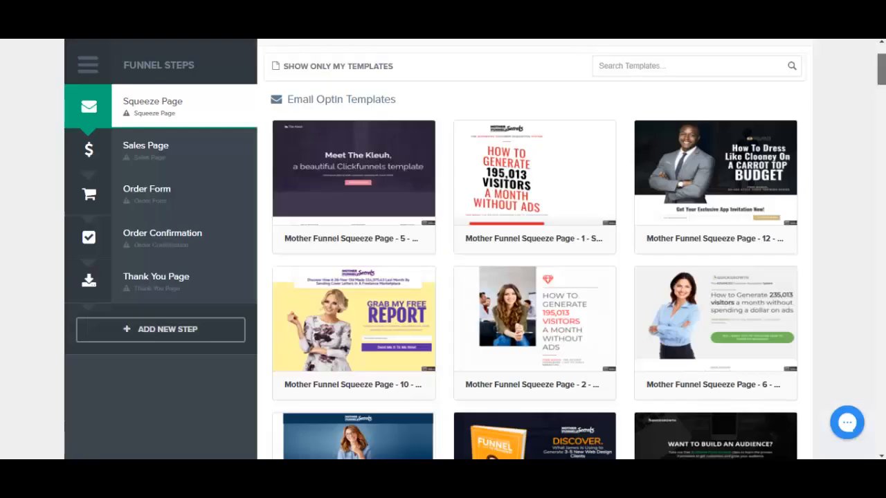
# Preview the Mother Funnel Vintage Squeeze - 4 template and select it for the Squeeze Page step
pyautogui.scroll(-8, 509, 250)
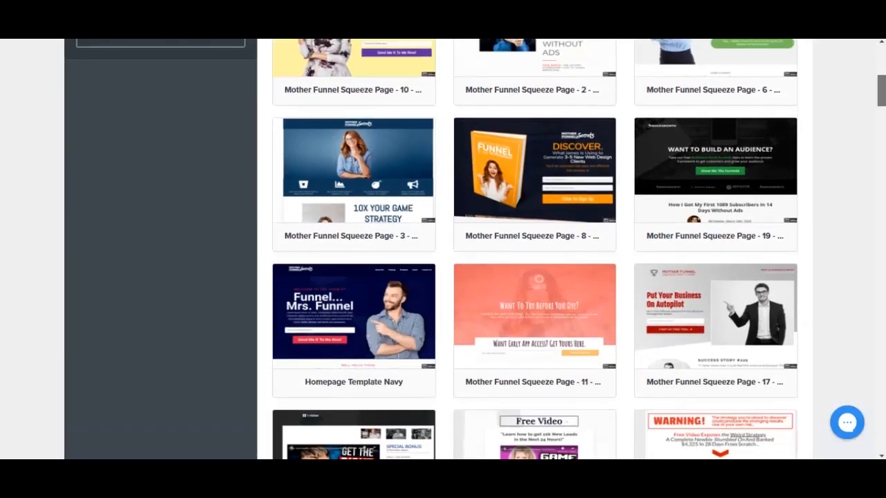
pyautogui.scroll(-2, 536, 249)
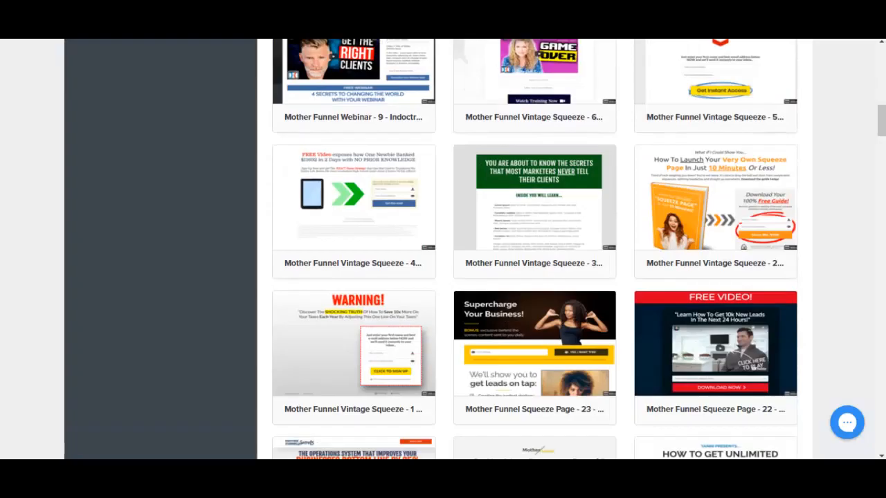
pyautogui.click(353, 217)
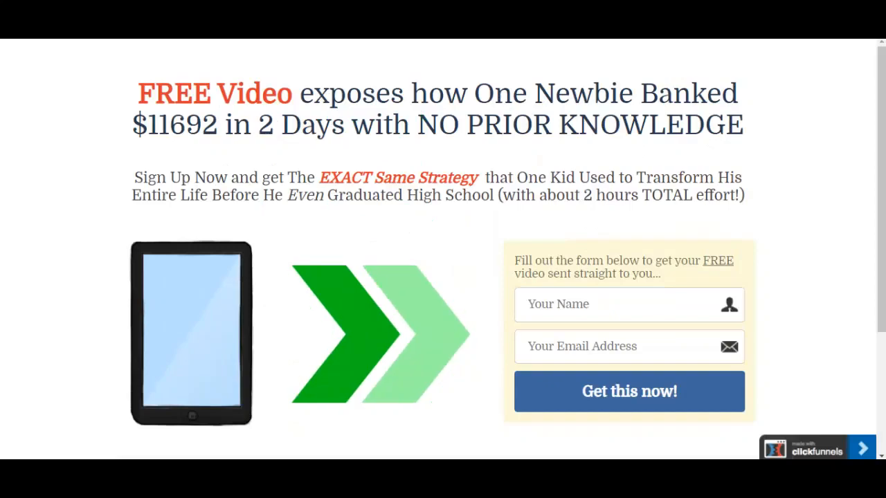
pyautogui.hotkey('ctrl', 'w')
pyautogui.moveTo(355, 192)
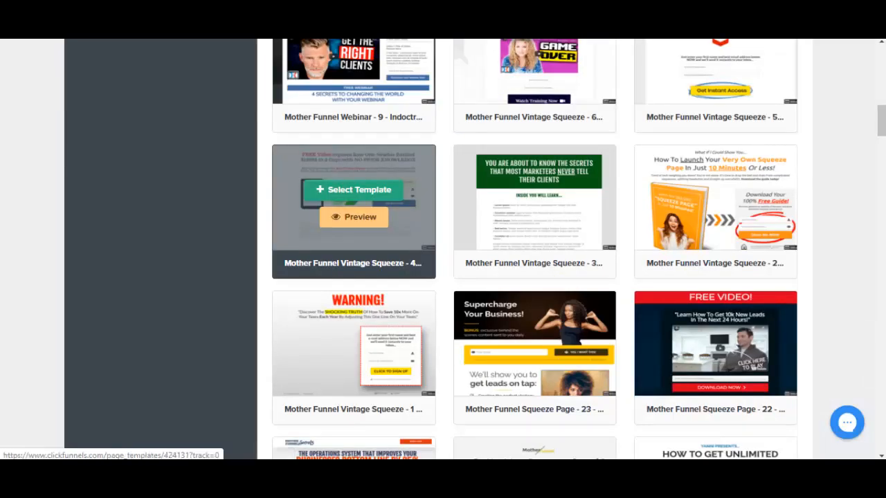
pyautogui.click(354, 189)
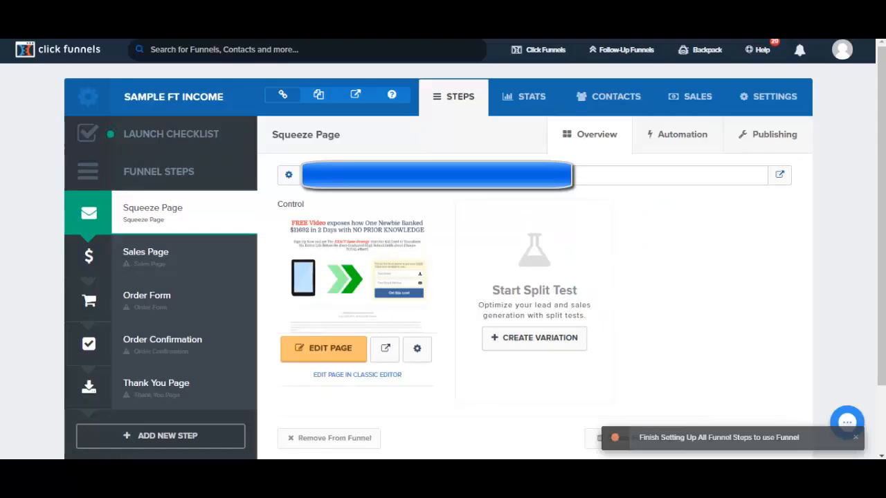
# Open the squeeze page in the page editor in a new browser tab and look over its content down to the footer
pyautogui.scroll(-1, 824, 266)
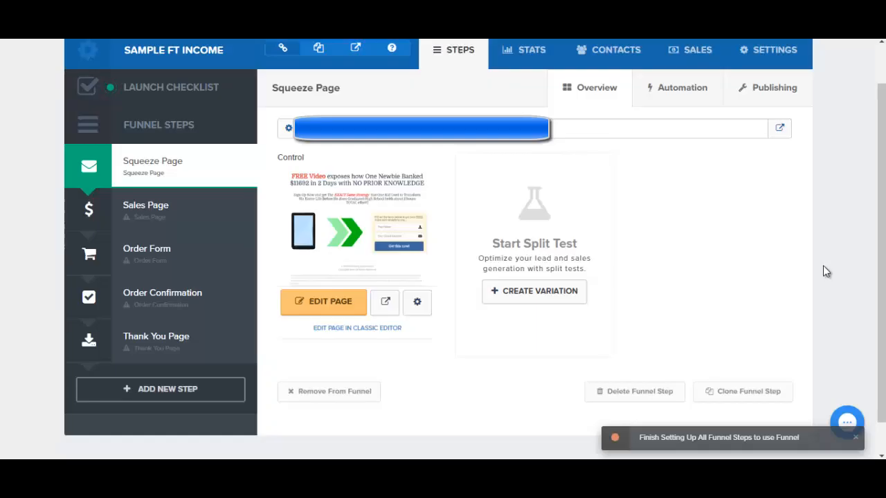
pyautogui.rightClick(316, 316)
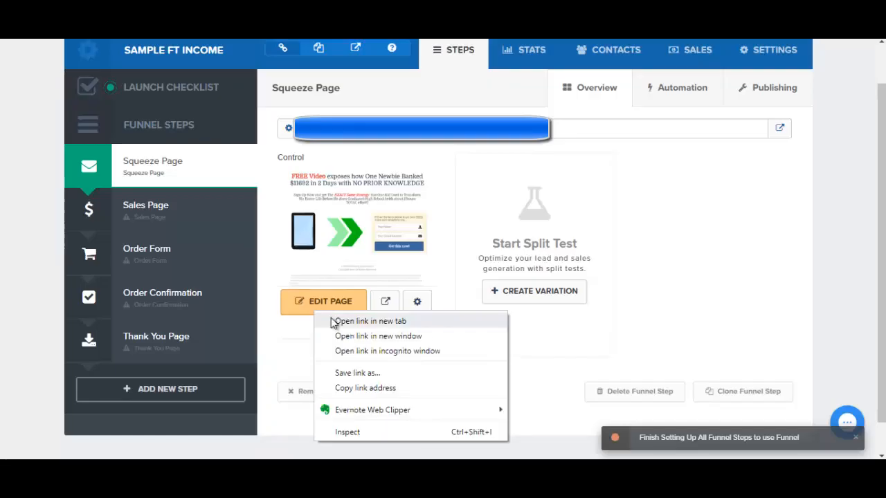
pyautogui.click(317, 319)
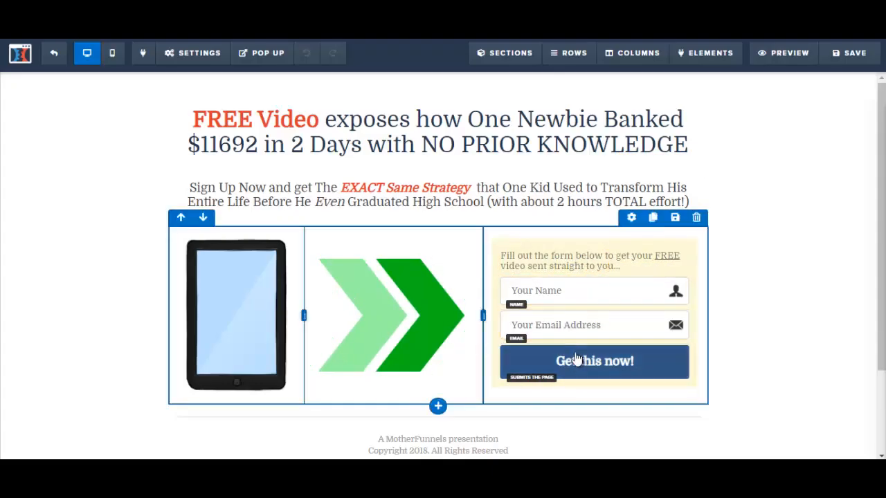
pyautogui.scroll(-2, 884, 364)
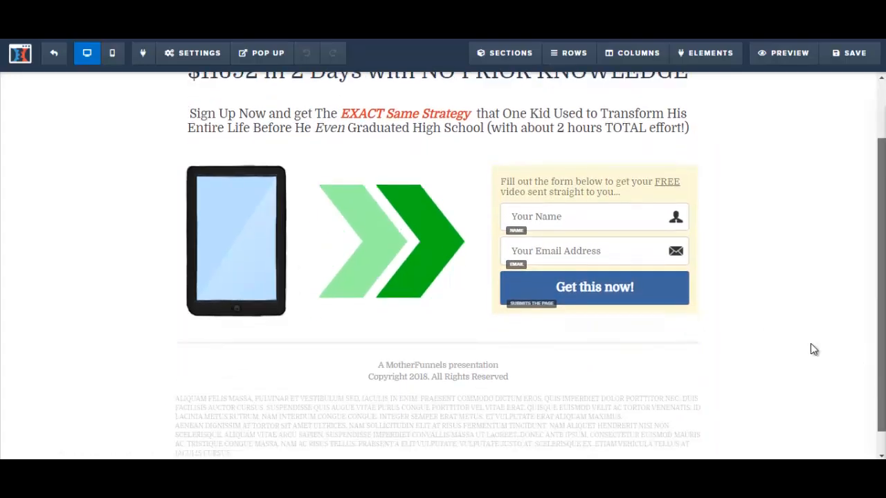
pyautogui.click(389, 375)
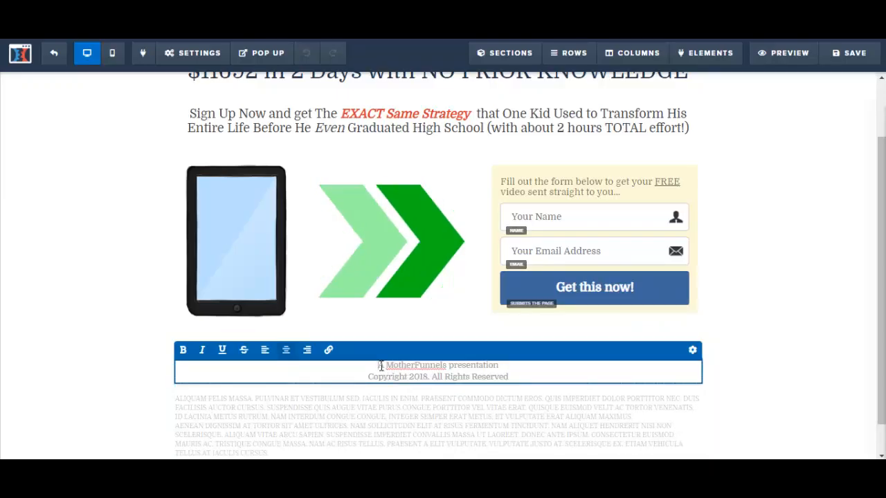
pyautogui.scroll(-1, 456, 326)
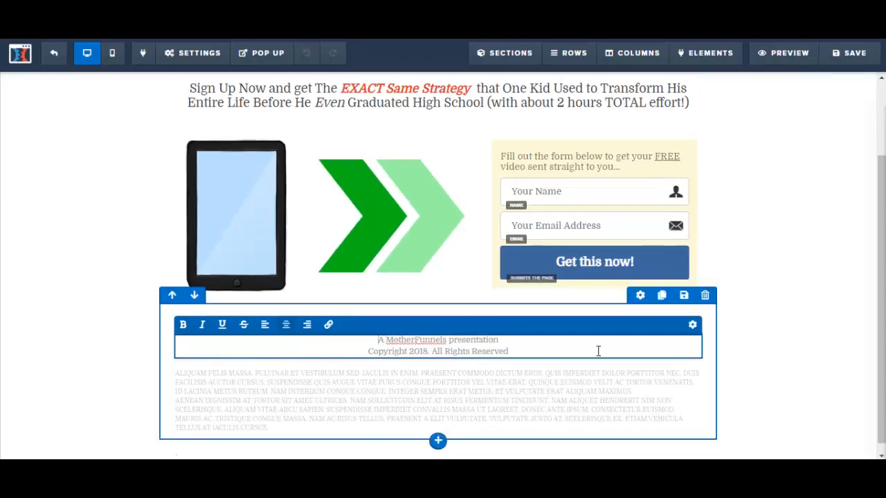
pyautogui.scroll(3, 333, 147)
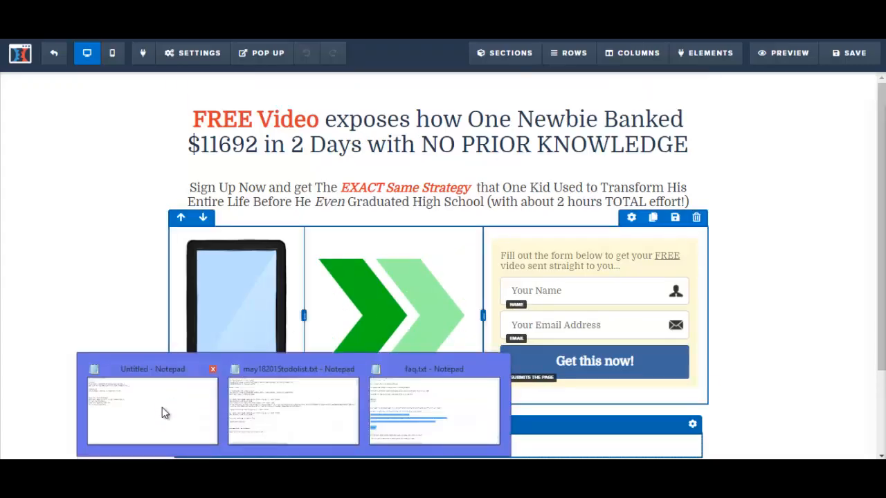
# Switch to the untitled Notepad notes and copy the two-line headline beginning "The Ultimate Checklist That Will Show You How To"
pyautogui.click(162, 407)
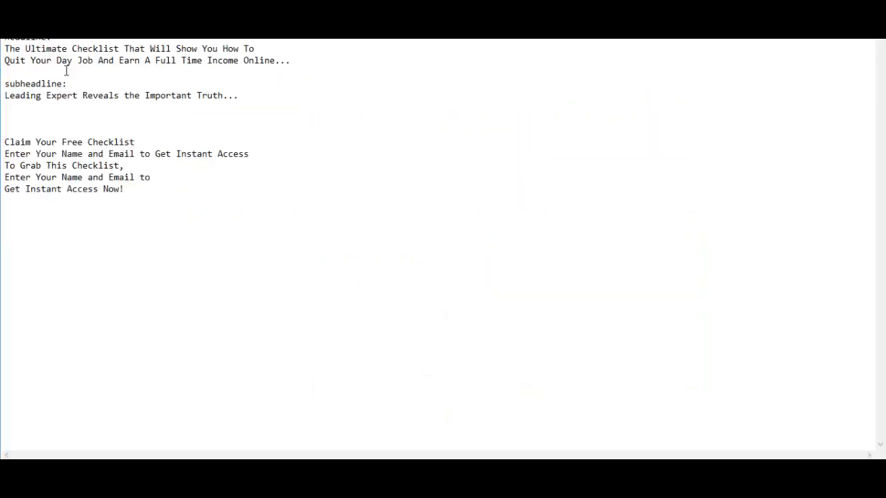
pyautogui.moveTo(5, 48); pyautogui.dragTo(321, 61)
pyautogui.hotkey('ctrl', 'c')
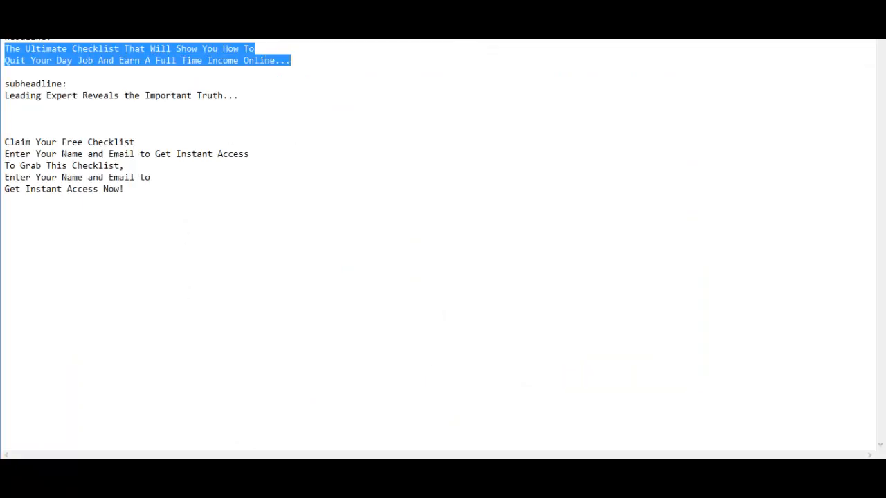
# Back in the ClickFunnels editor, replace the whole "FREE Video" headline with the copied "The Ultimate Checklist That Will Show You How To..." text
pyautogui.click(198, 468)
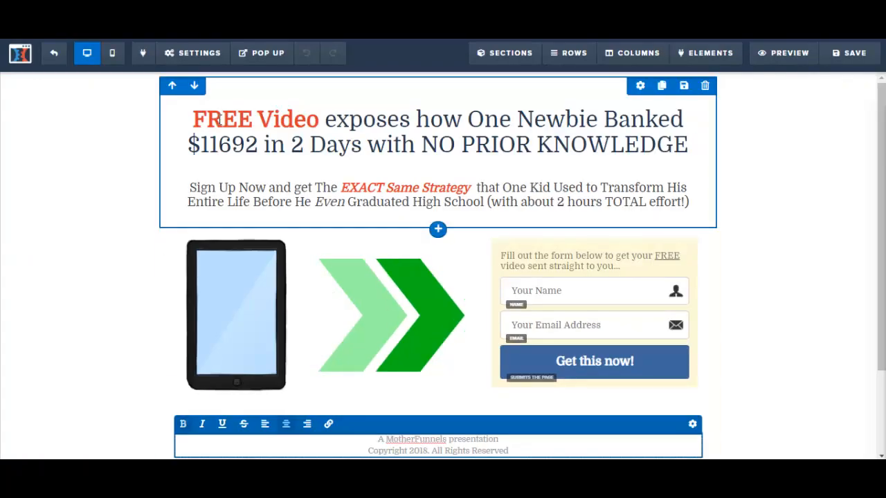
pyautogui.click(211, 132)
pyautogui.click(211, 131)
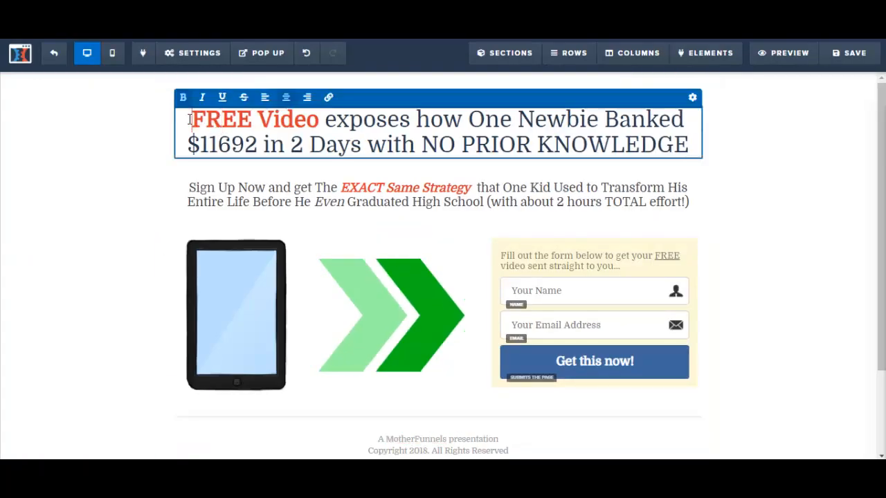
pyautogui.moveTo(189, 119); pyautogui.dragTo(702, 142)
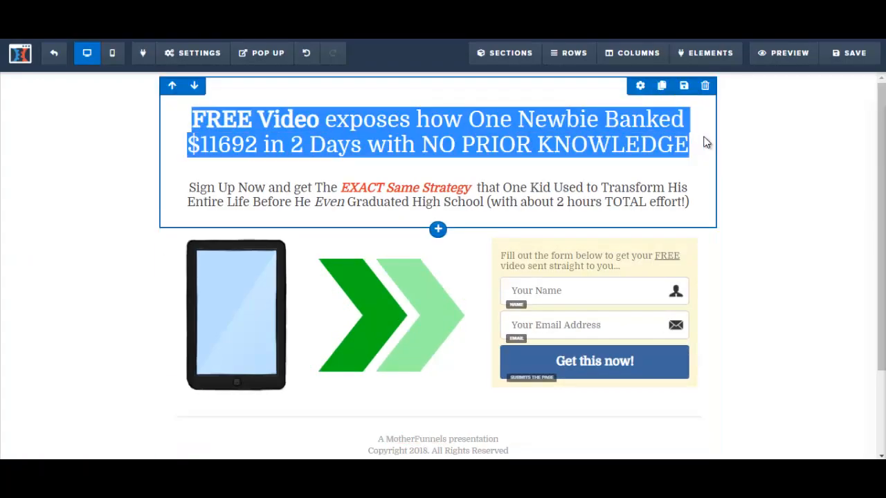
pyautogui.click(530, 118)
pyautogui.hotkey('ctrl', 'v')
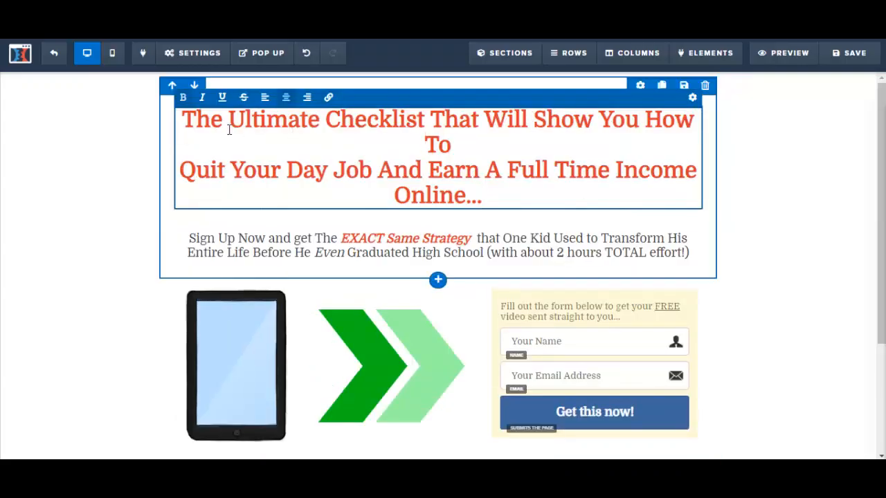
# Reduce the headline's font size to 36 in its element settings and close the settings
pyautogui.click(185, 132)
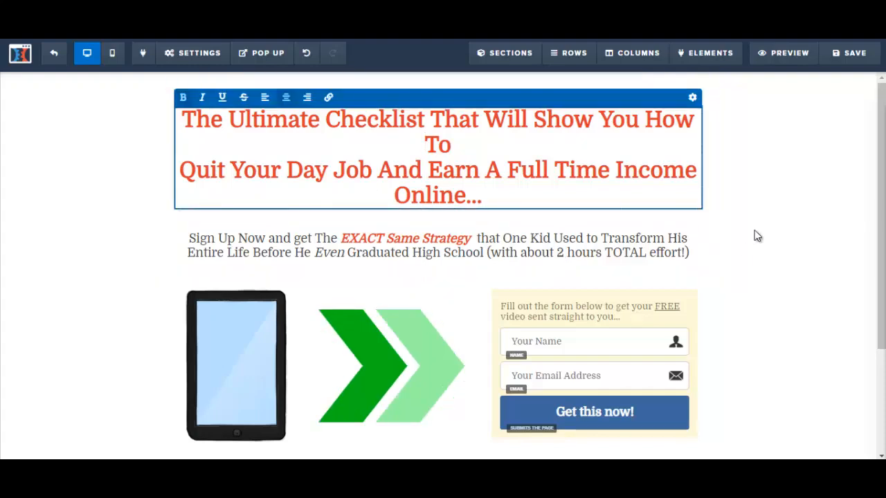
pyautogui.press('BackSpace')
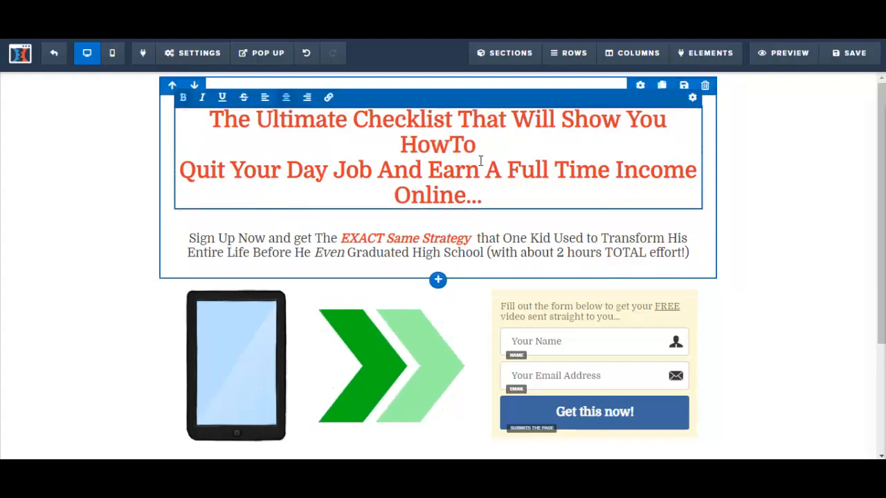
pyautogui.hotkey('ctrl', 'a')
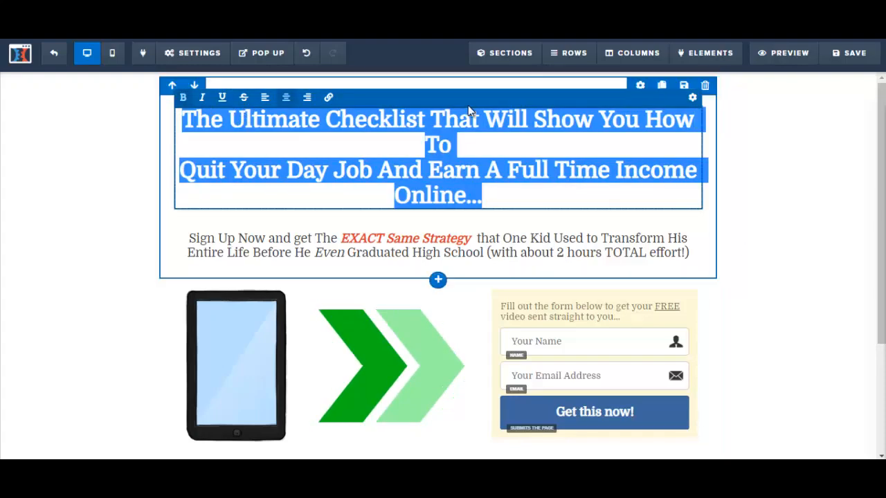
pyautogui.click(692, 98)
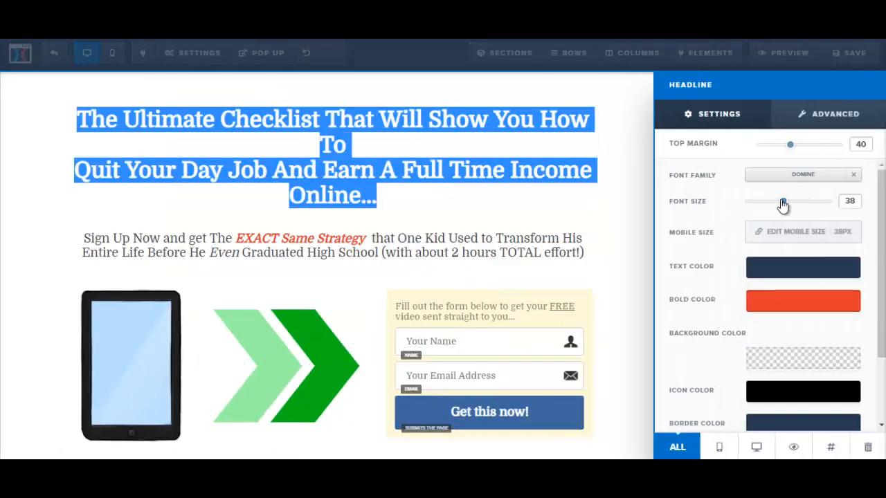
pyautogui.moveTo(782, 205); pyautogui.dragTo(779, 206)
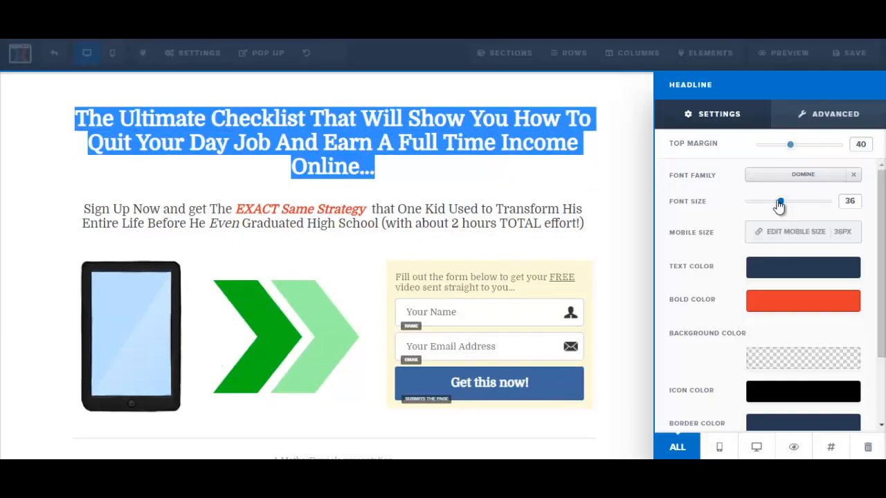
pyautogui.click(457, 154)
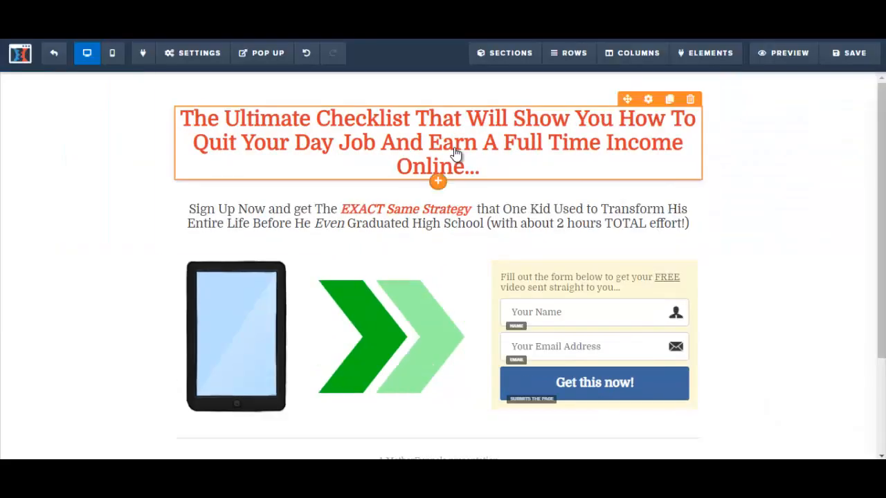
# Switch to the untitled Notepad notes and copy the five-line block from "Claim Your Free Checklist" to "Get Instant Access Now!"
pyautogui.click(340, 223)
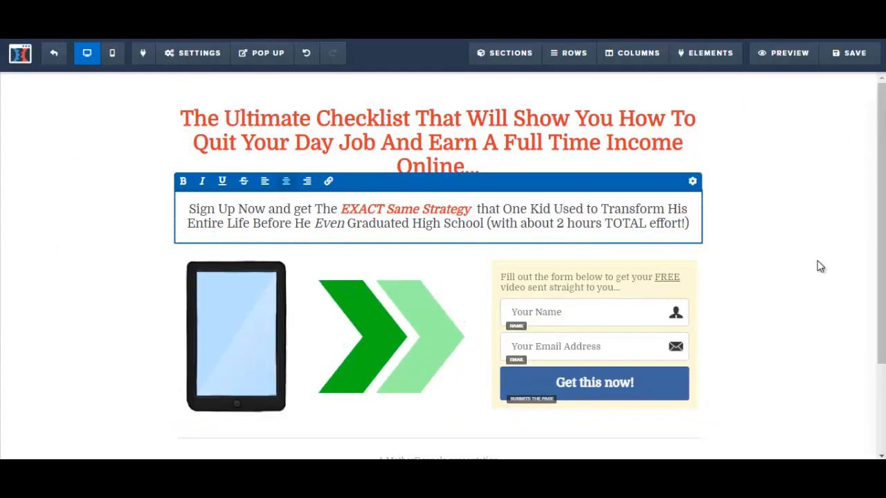
pyautogui.click(464, 444)
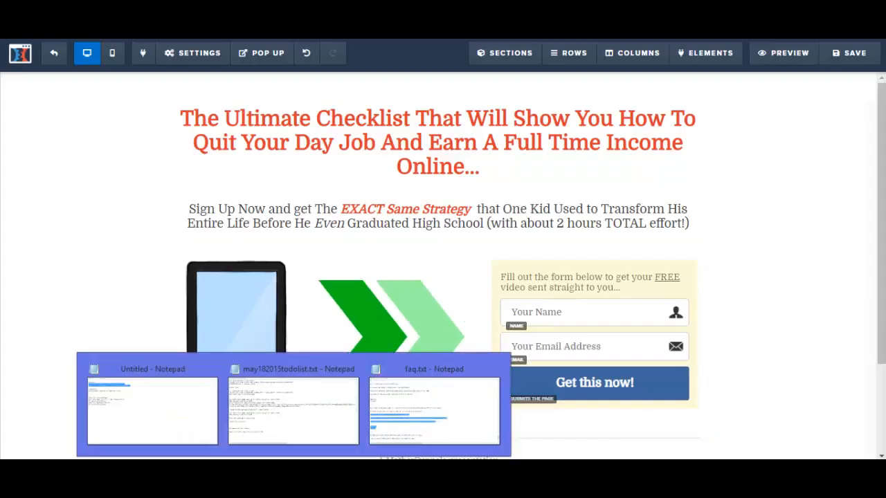
pyautogui.click(182, 417)
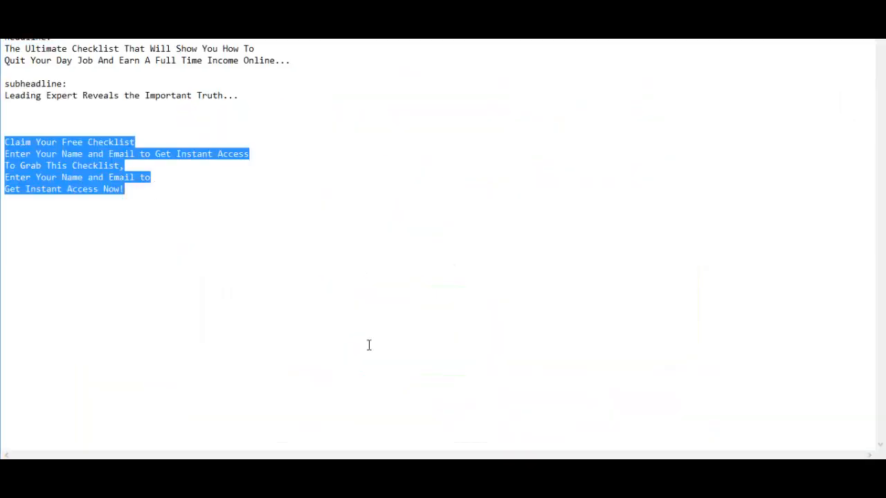
# Back in the ClickFunnels editor, replace the entire "Sign Up Now" subheadline with the copied "Claim Your Free Checklist" text
pyautogui.hotkey('alt', 'Tab')
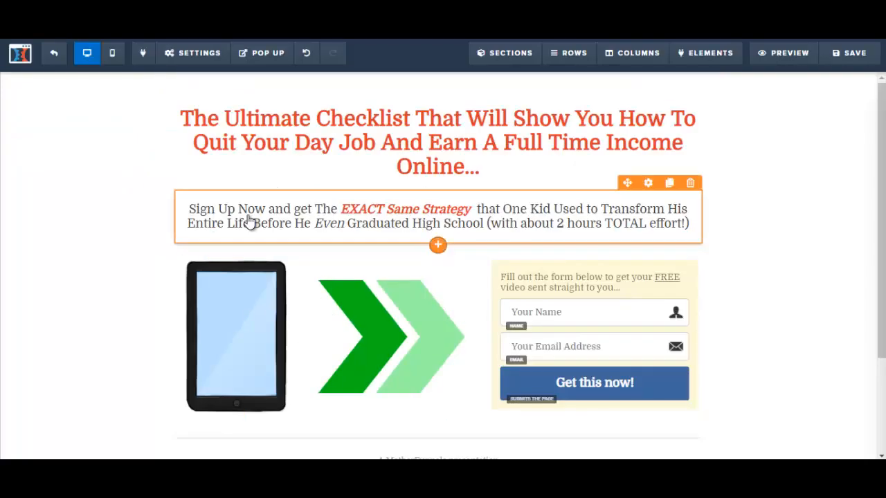
pyautogui.click(205, 208)
pyautogui.moveTo(188, 209); pyautogui.dragTo(689, 237)
pyautogui.write('Claim Your Free Checklist Enter Your Name and Email to Get Instant Access To Grab This Checklist, Enter Your Name and Email to Get Instant Access Now!')
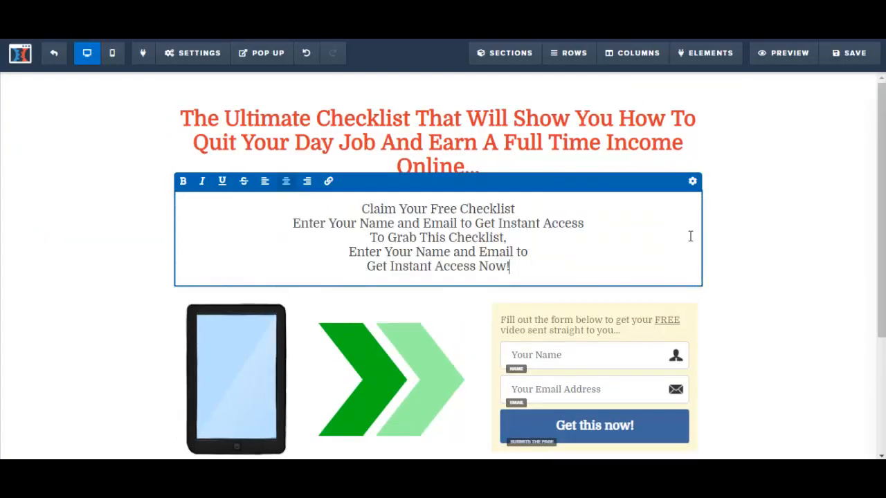
# Edit the subheadline to read "Claim Your Free Checklist! Enter Your Name and Email to Get Instant Access To Grab This Checklist...", removing the remaining lines
pyautogui.click(520, 208)
pyautogui.press('Delete')
pyautogui.write('!')
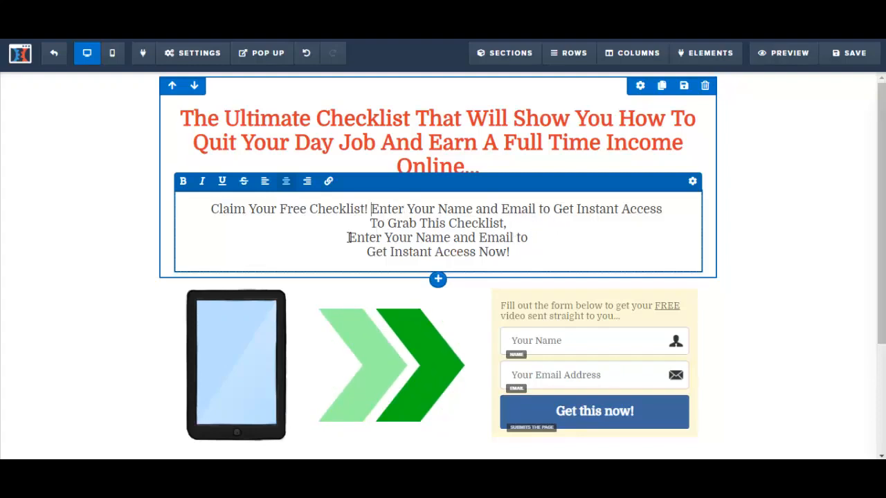
pyautogui.moveTo(348, 237); pyautogui.dragTo(524, 255)
pyautogui.press('BackSpace')
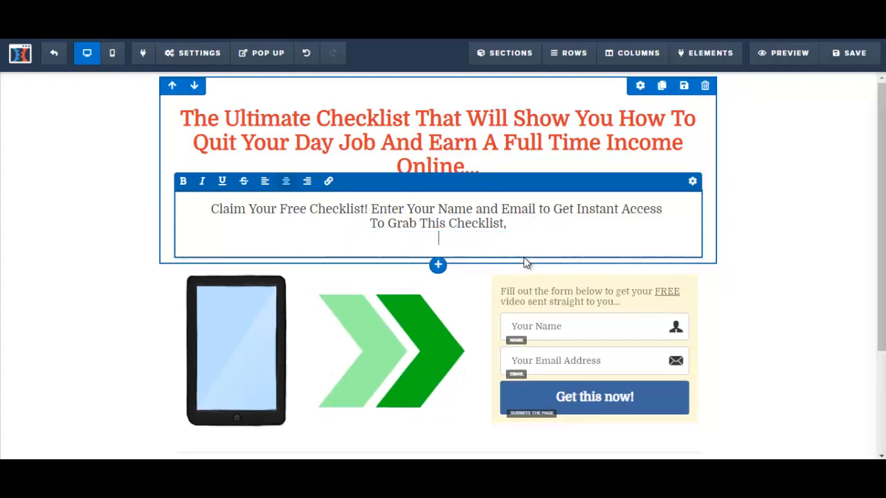
pyautogui.press('BackSpace')
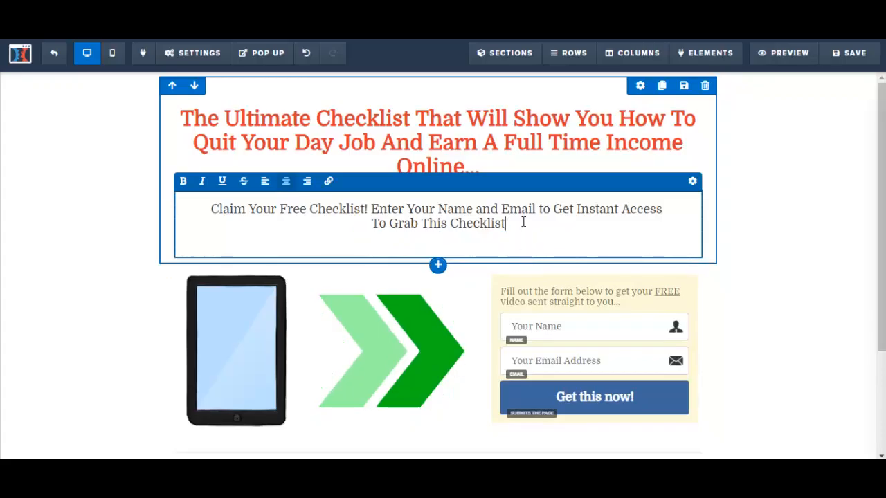
pyautogui.write('...')
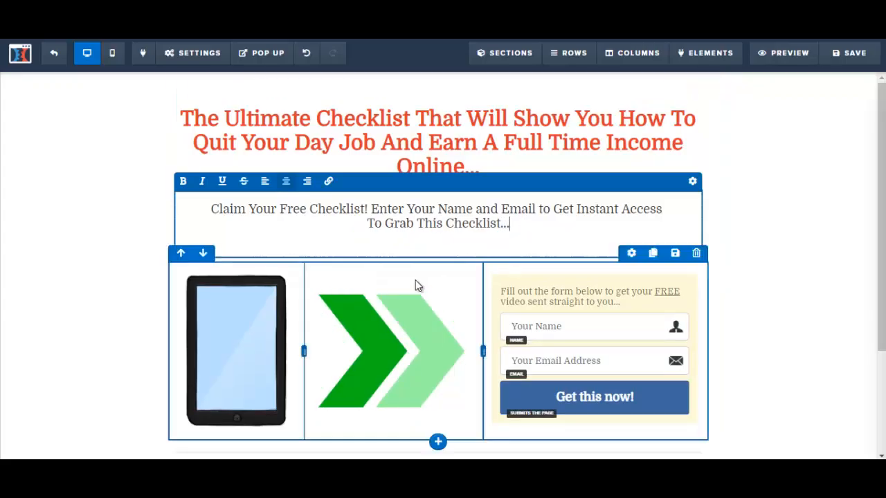
pyautogui.click(820, 224)
# Make the whole subheadline bold and set its font size to 28 in the element settings
pyautogui.click(221, 211)
pyautogui.hotkey('ctrl', 'a')
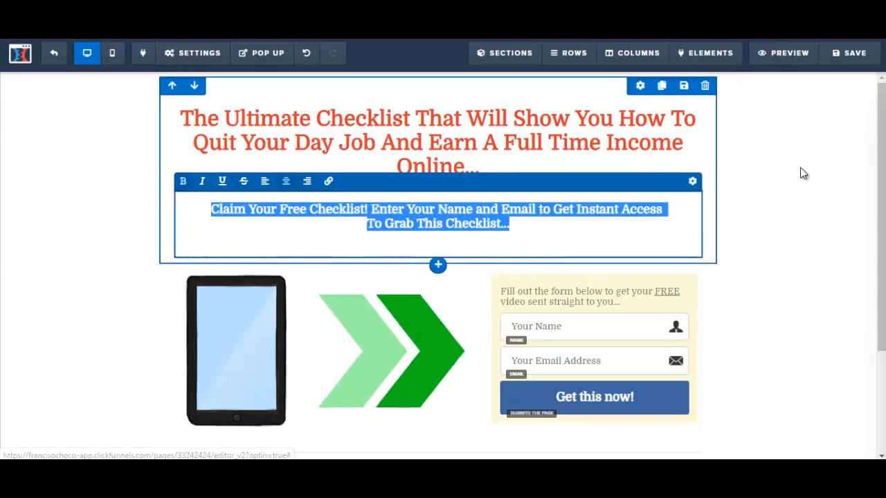
pyautogui.click(692, 182)
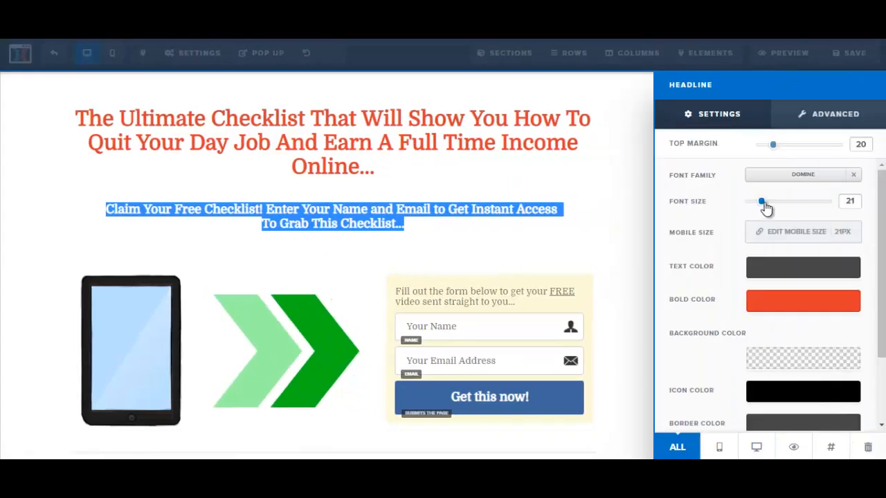
pyautogui.moveTo(762, 202); pyautogui.dragTo(771, 202)
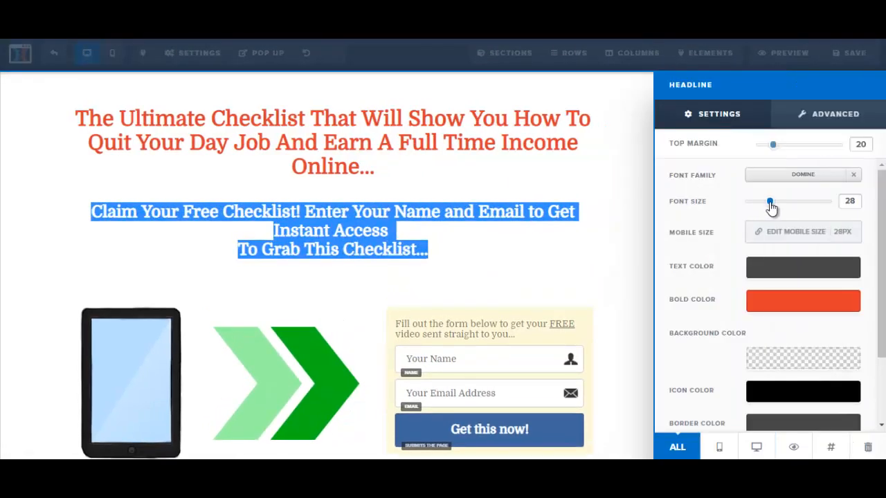
pyautogui.click(509, 184)
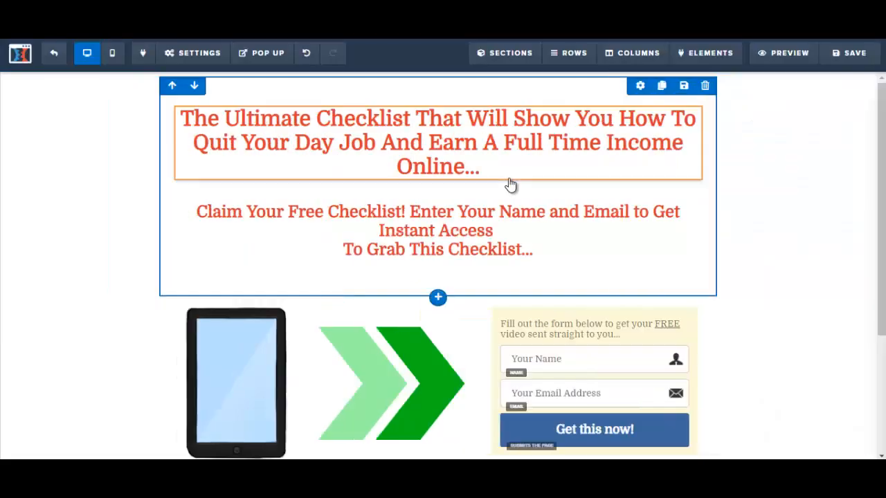
# Change the subheadline's bold color to dark grey #2d2d2d and save the page
pyautogui.click(366, 217)
pyautogui.click(211, 220)
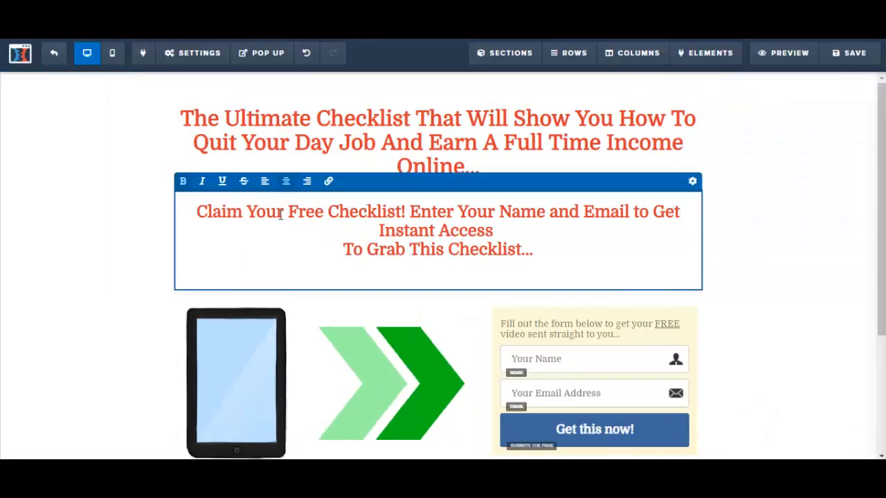
pyautogui.moveTo(197, 214); pyautogui.dragTo(547, 247)
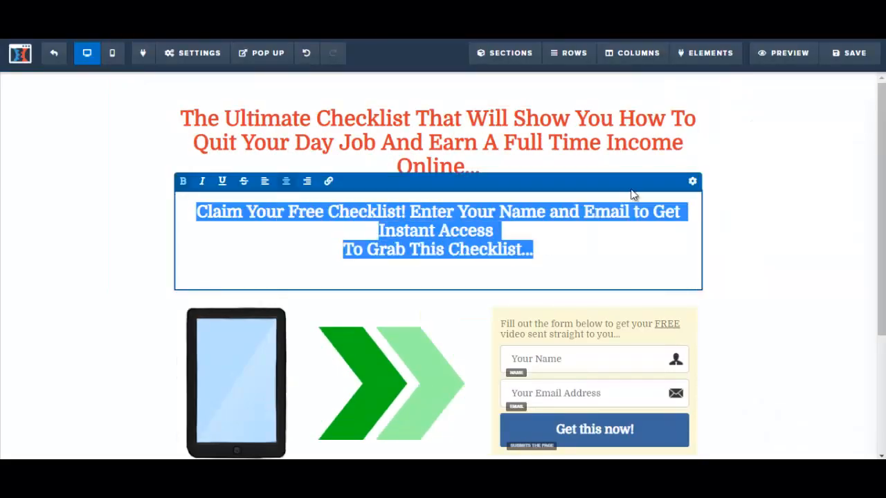
pyautogui.click(692, 182)
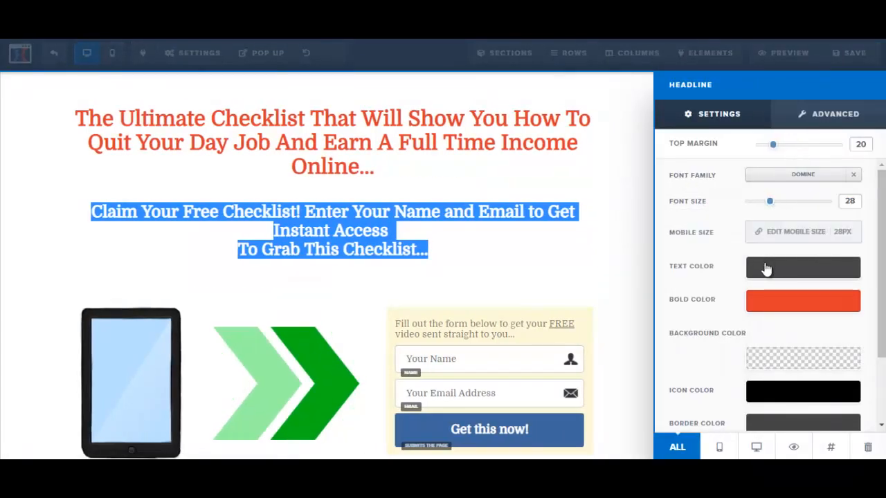
pyautogui.click(761, 310)
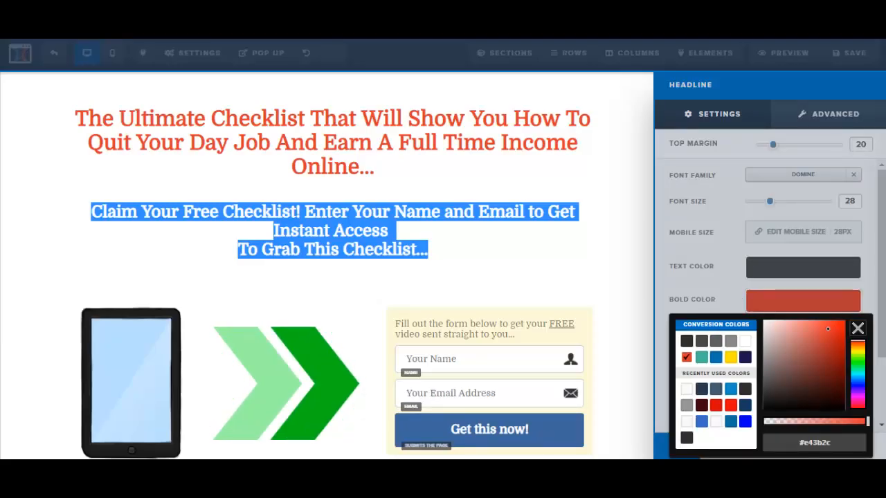
pyautogui.click(686, 341)
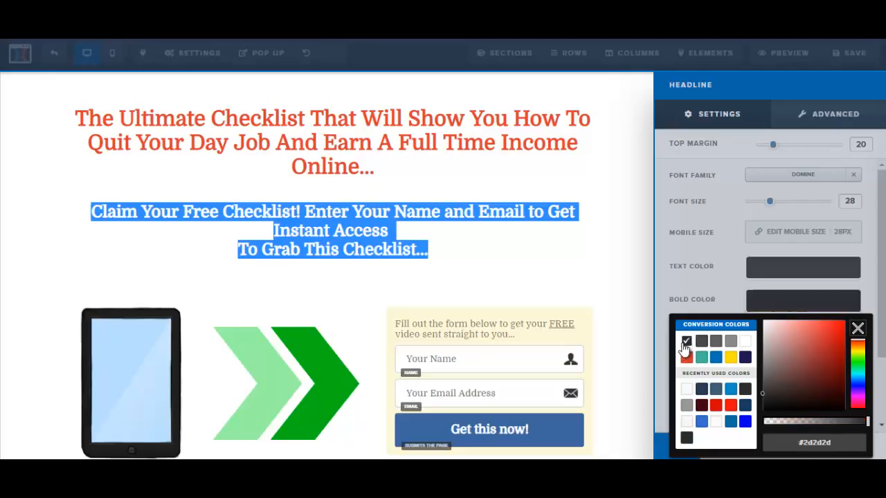
pyautogui.click(530, 269)
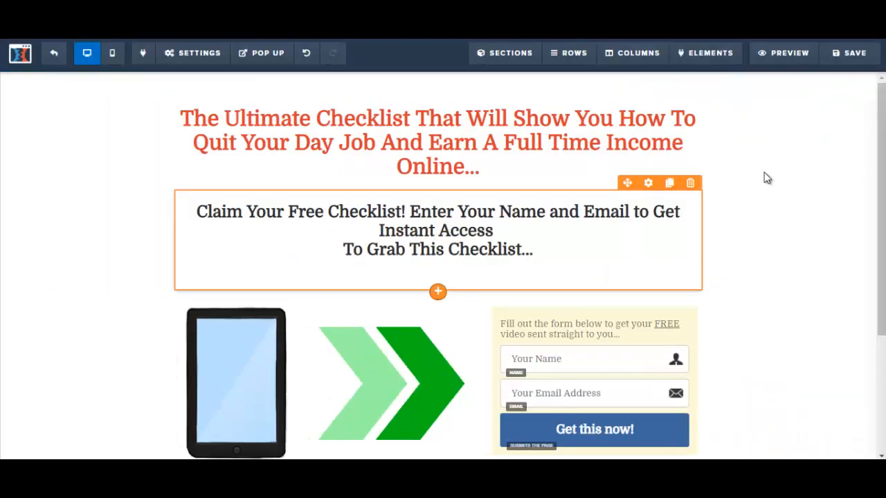
pyautogui.moveTo(881, 108)
pyautogui.mouseDown()
pyautogui.moveTo(881, 147)
pyautogui.moveTo(881, 107)
pyautogui.mouseUp()
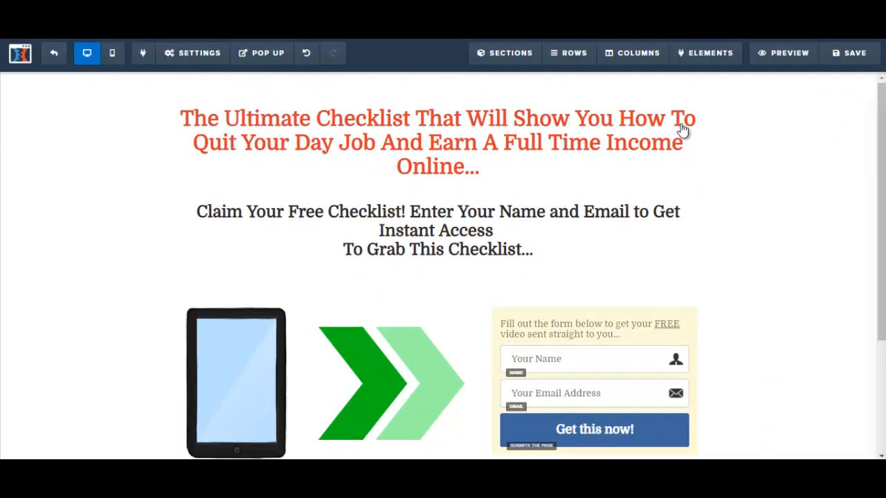
pyautogui.click(856, 60)
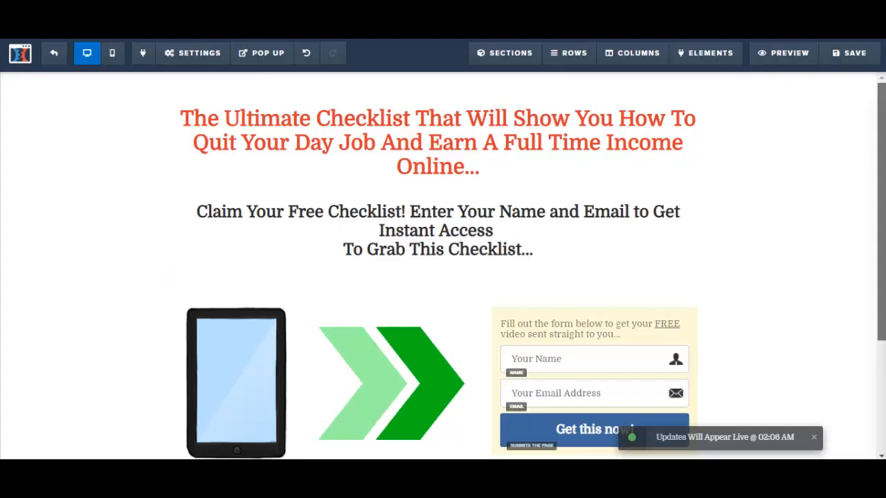
# Replace the word "video" with "checklist" in the text above the opt-in form
pyautogui.scroll(-1, 443, 269)
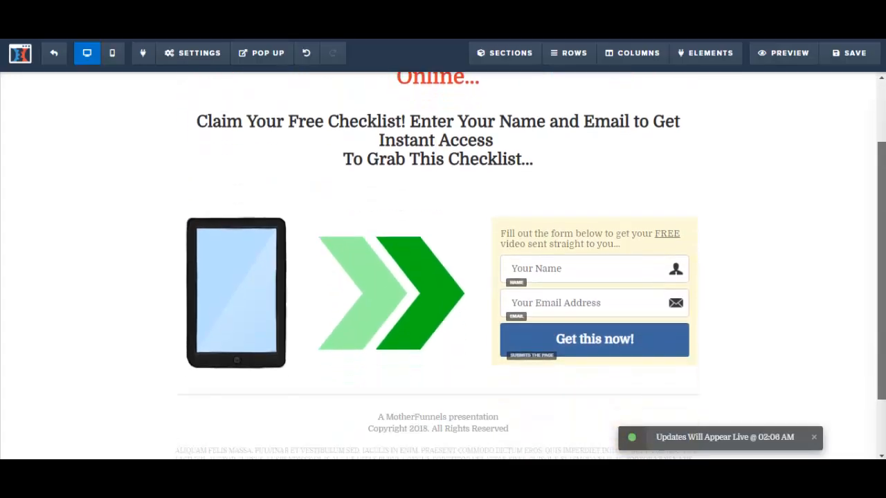
pyautogui.click(539, 247)
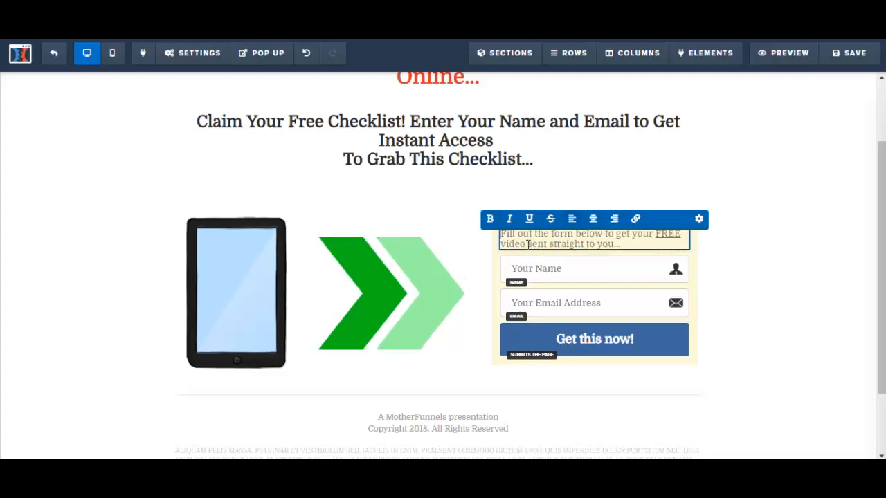
pyautogui.doubleClick(525, 244)
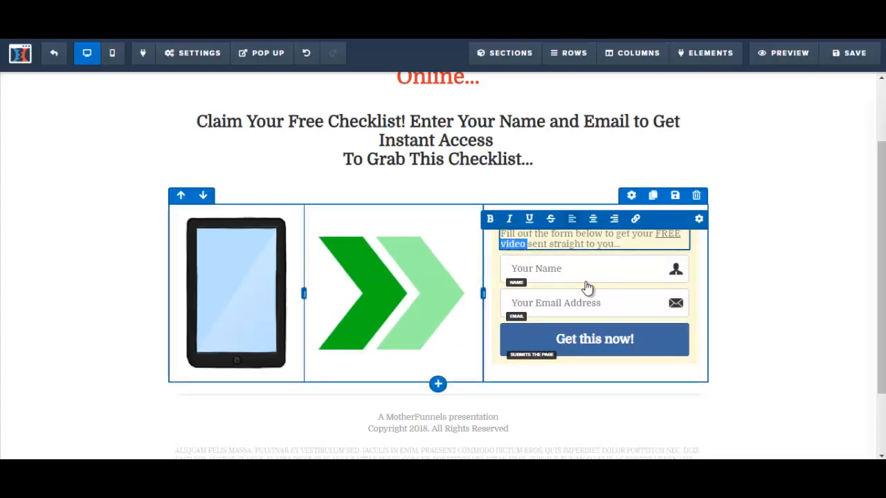
pyautogui.write('checklist')
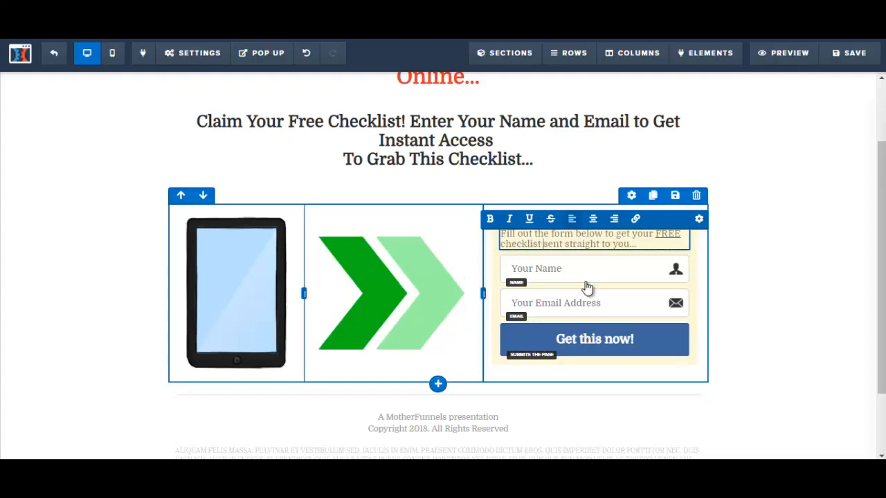
# Open the image picker for the tablet picture and browse Pixabay images for "checklist"
pyautogui.moveTo(881, 289); pyautogui.dragTo(882, 239)
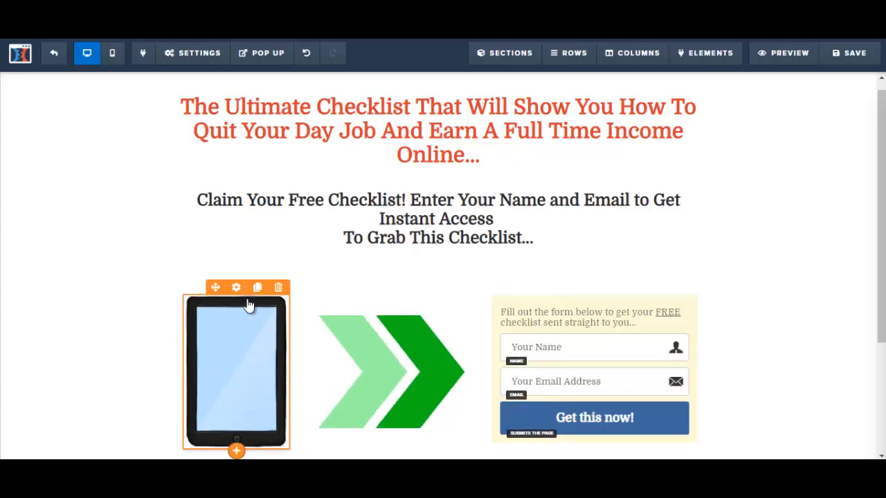
pyautogui.click(237, 336)
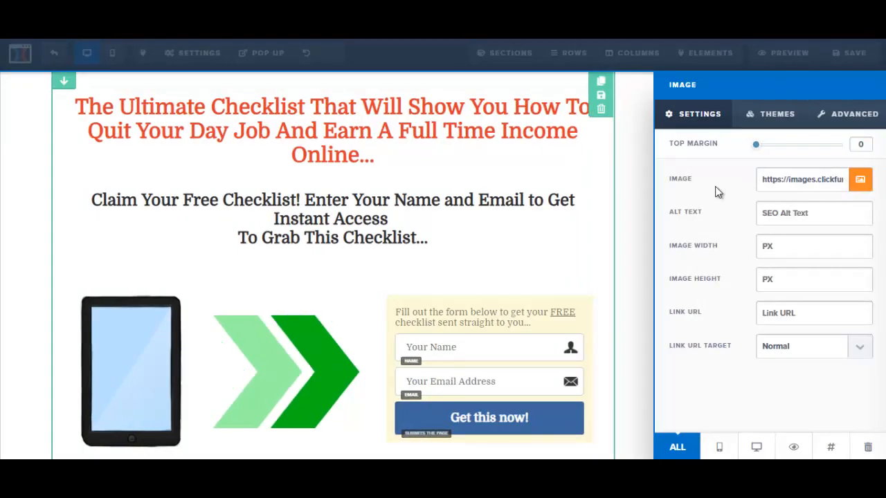
pyautogui.click(862, 186)
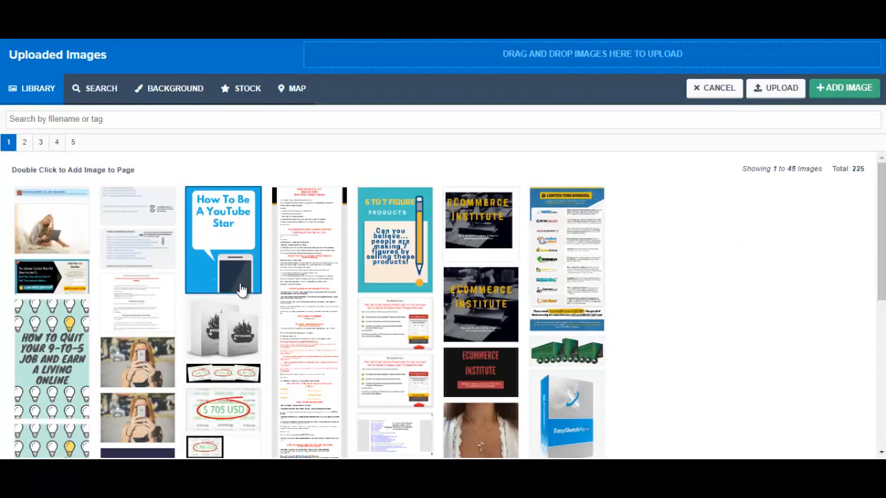
pyautogui.click(101, 97)
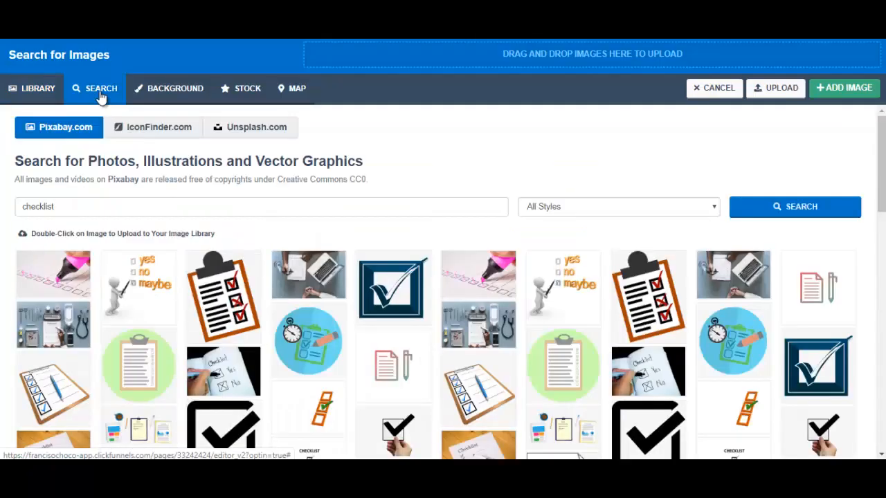
pyautogui.click(51, 209)
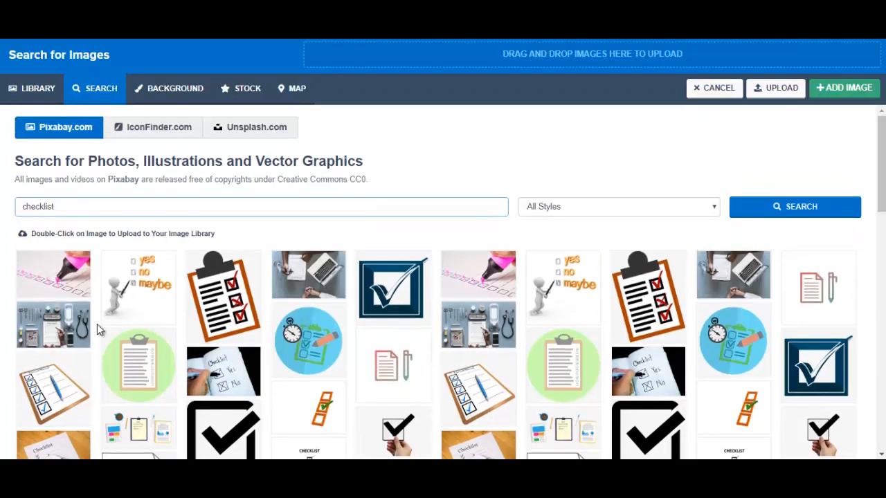
pyautogui.scroll(-1, 97, 324)
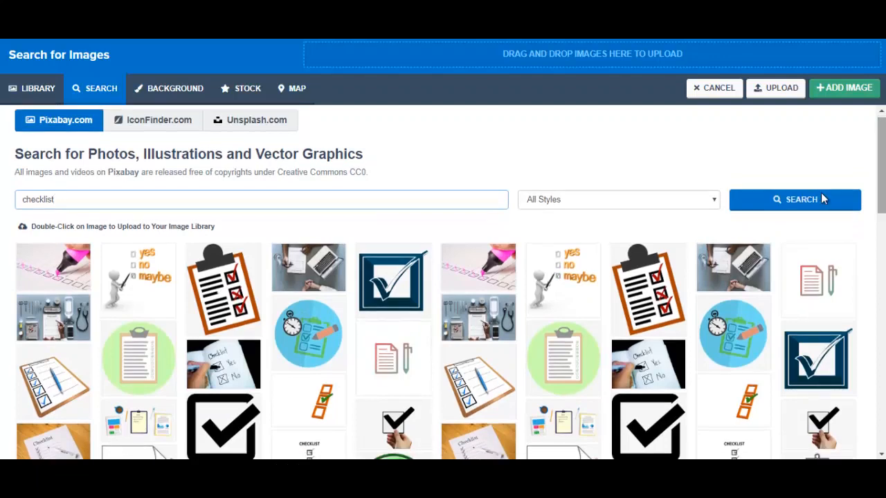
# Upload the orange clipboard checklist image to the library, add it in place of the tablet picture, and close the image settings
pyautogui.click(227, 298)
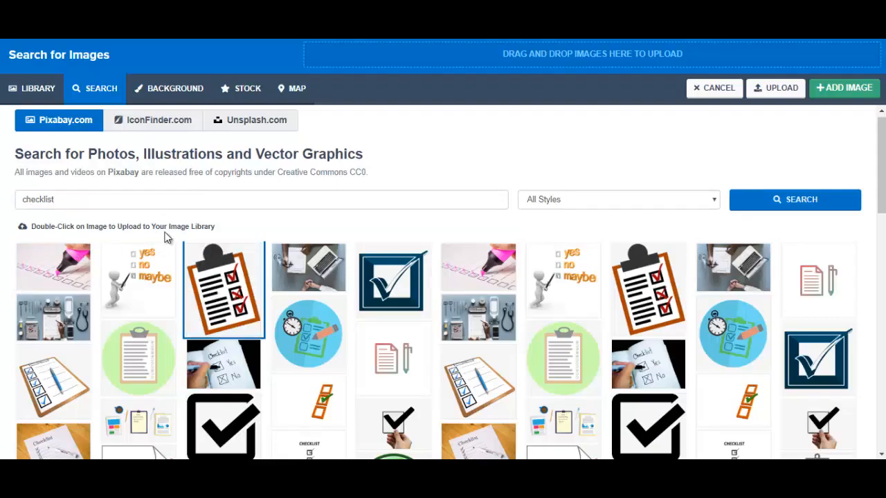
pyautogui.doubleClick(214, 289)
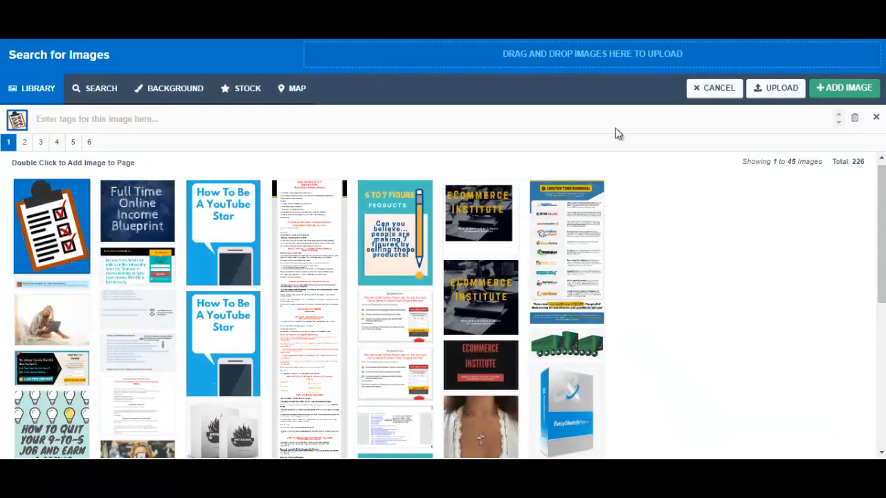
pyautogui.click(855, 94)
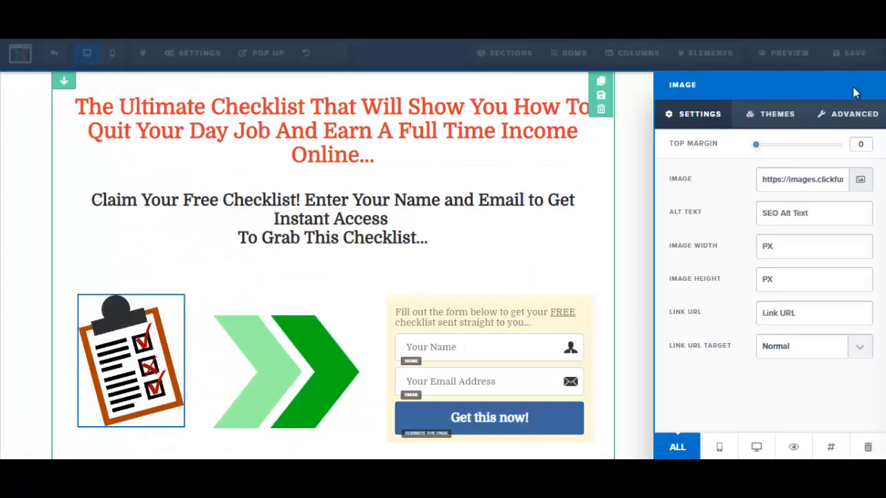
pyautogui.click(408, 231)
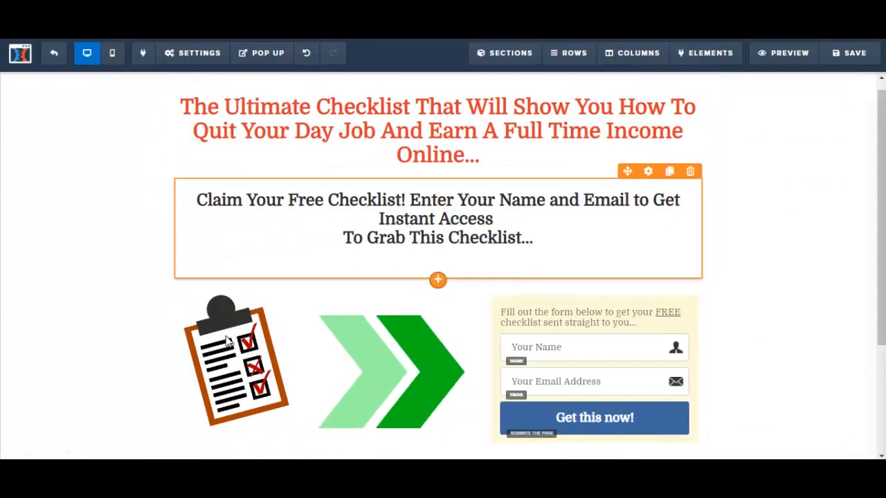
# Choose the Getresponse integration in the squeeze page's email integration settings and save the page
pyautogui.click(853, 53)
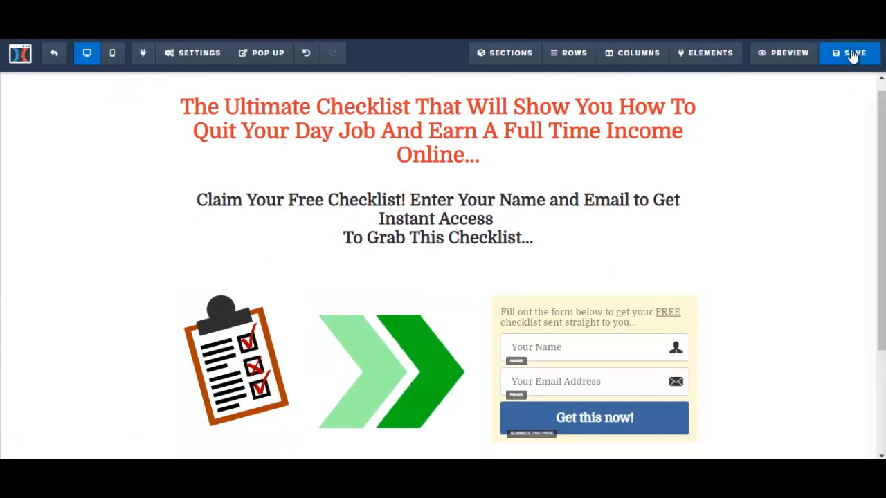
pyautogui.scroll(-1, 823, 270)
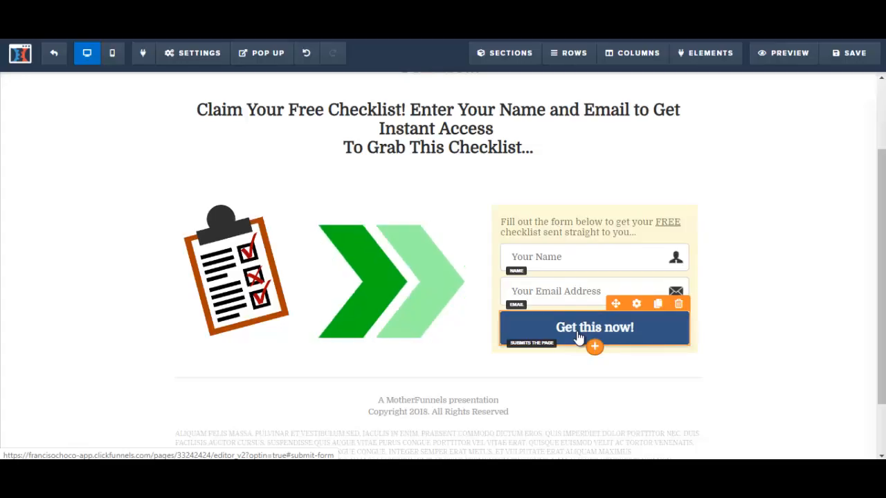
pyautogui.click(206, 61)
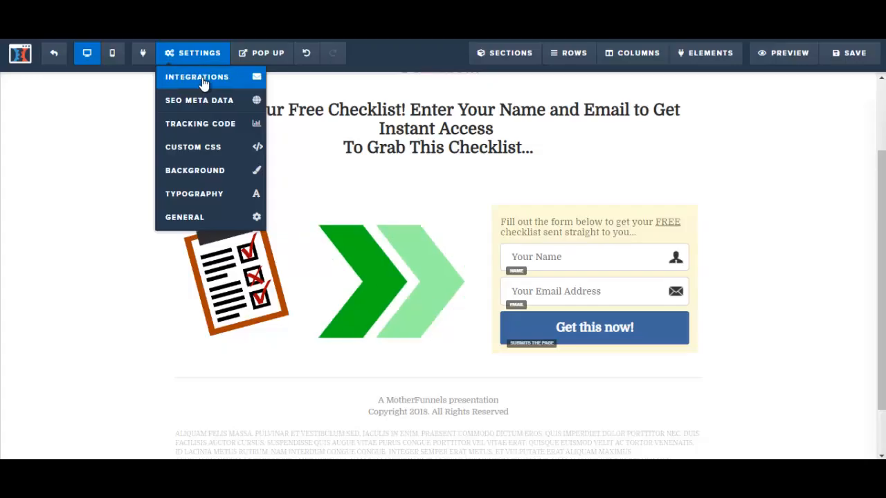
pyautogui.click(204, 82)
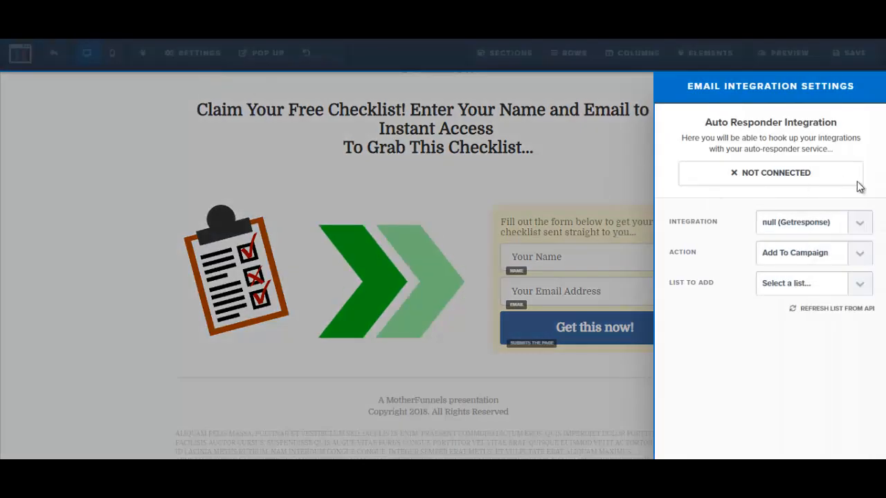
pyautogui.click(858, 226)
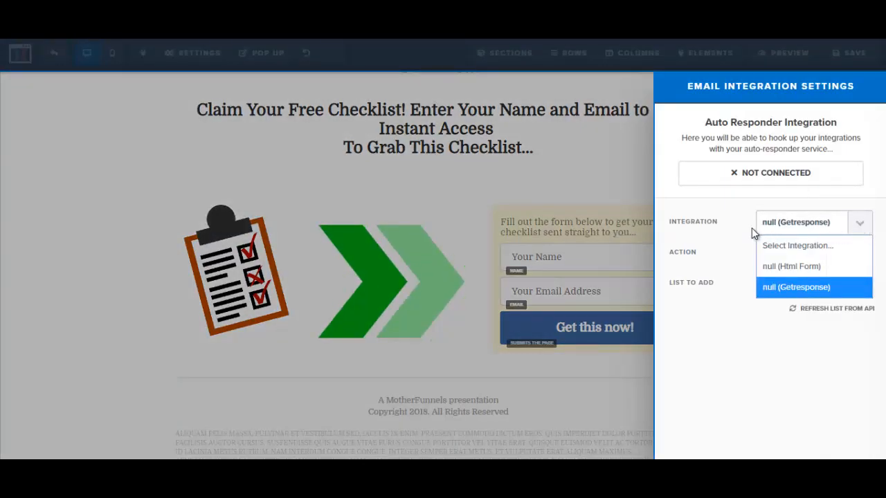
pyautogui.click(801, 287)
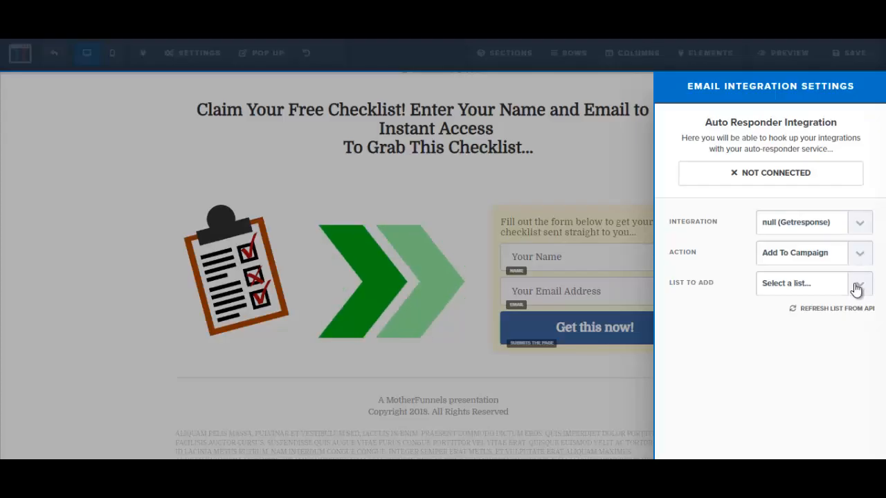
pyautogui.click(546, 156)
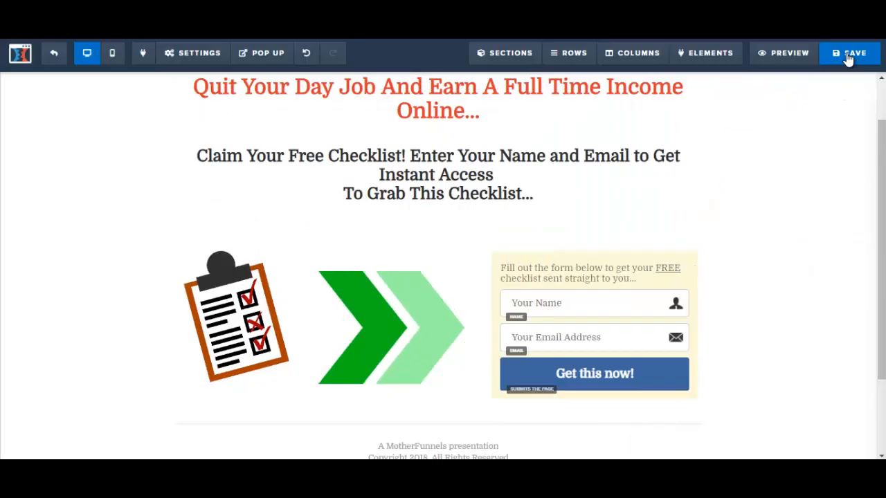
pyautogui.click(847, 57)
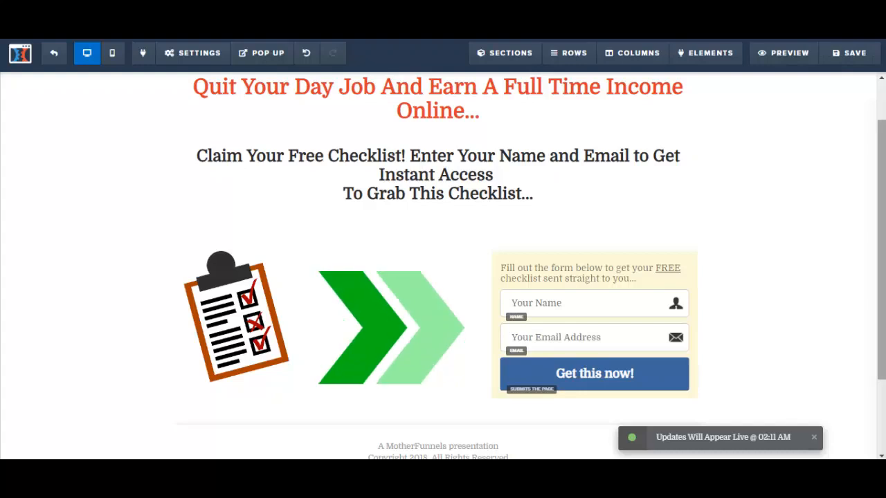
# Preview the squeeze page and look over its headline, checklist image and opt-in form
pyautogui.scroll(2, 442, 277)
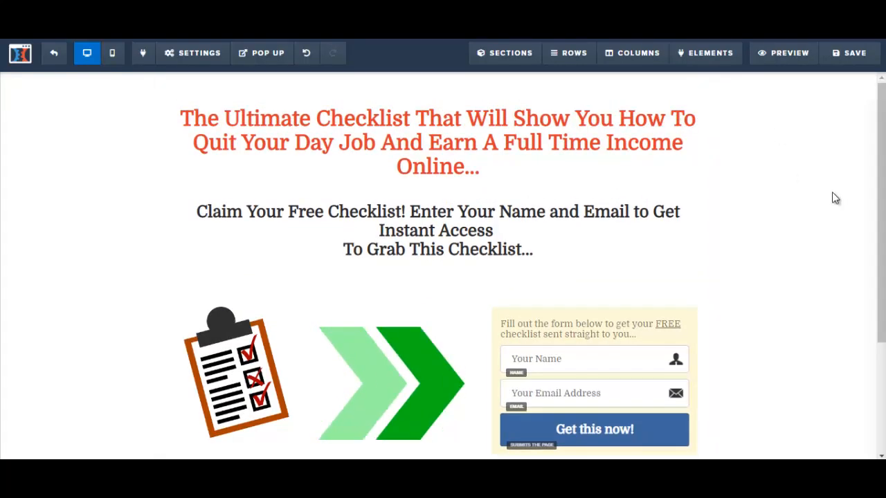
pyautogui.click(779, 55)
pyautogui.scroll(-3, 443, 249)
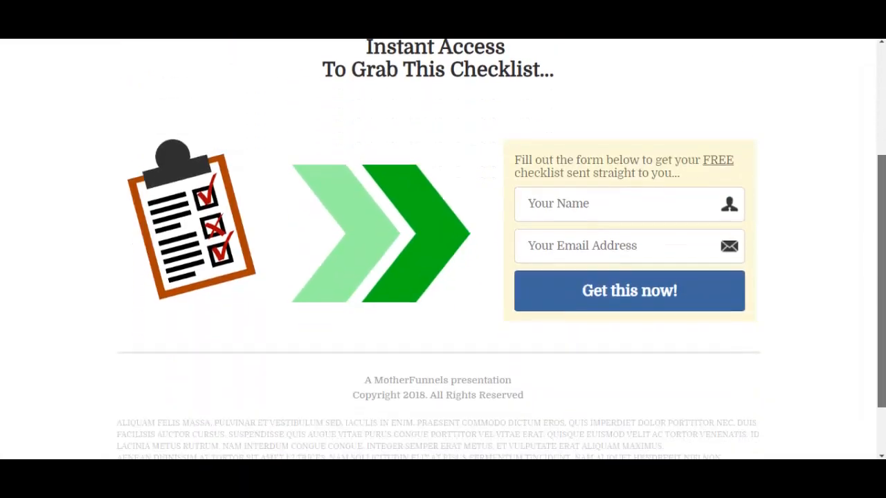
pyautogui.moveTo(880, 173); pyautogui.dragTo(880, 62)
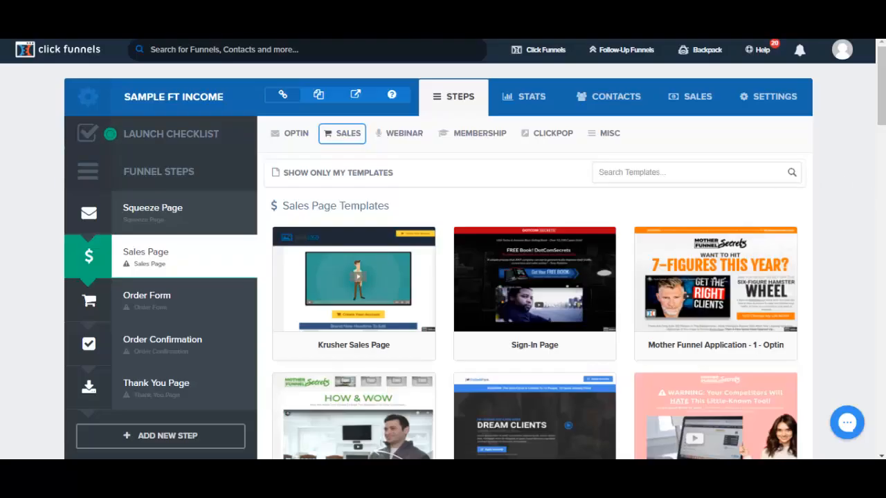
# Browse the templates for the Sales Page step and preview the Classic Salesletter Page template
pyautogui.moveTo(881, 125); pyautogui.dragTo(881, 323)
pyautogui.scroll(-4, 534, 249)
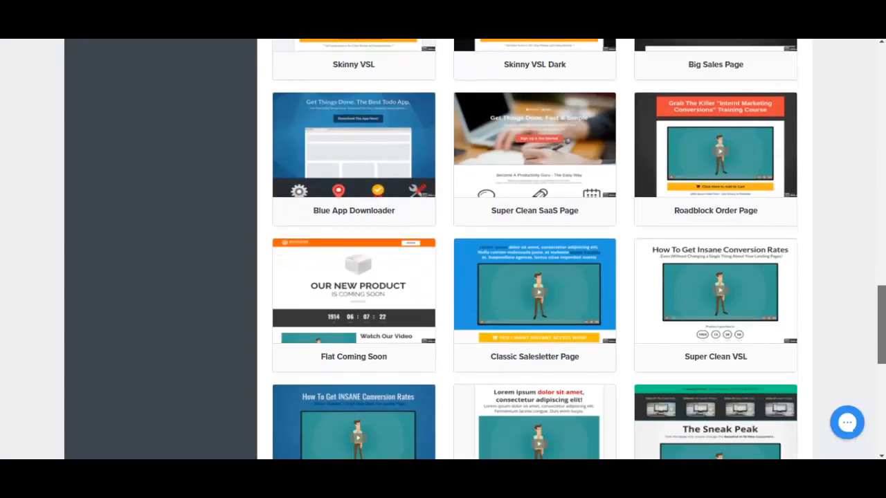
pyautogui.scroll(-2, 604, 270)
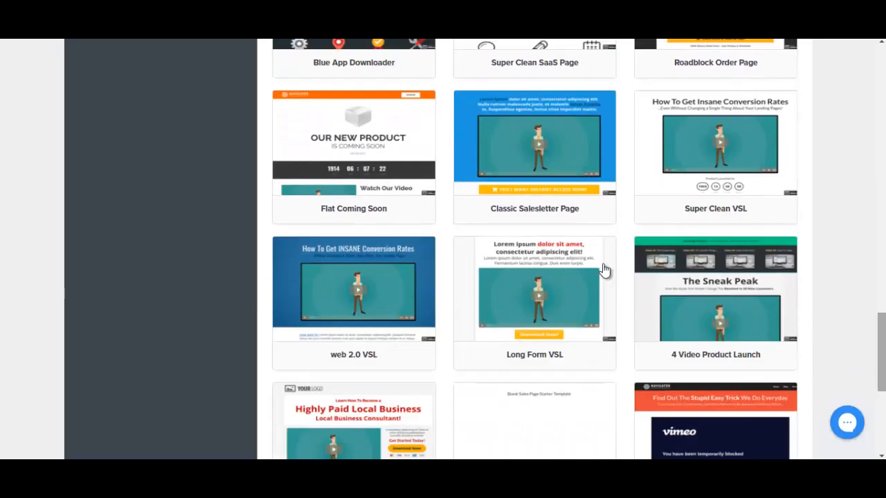
pyautogui.click(534, 163)
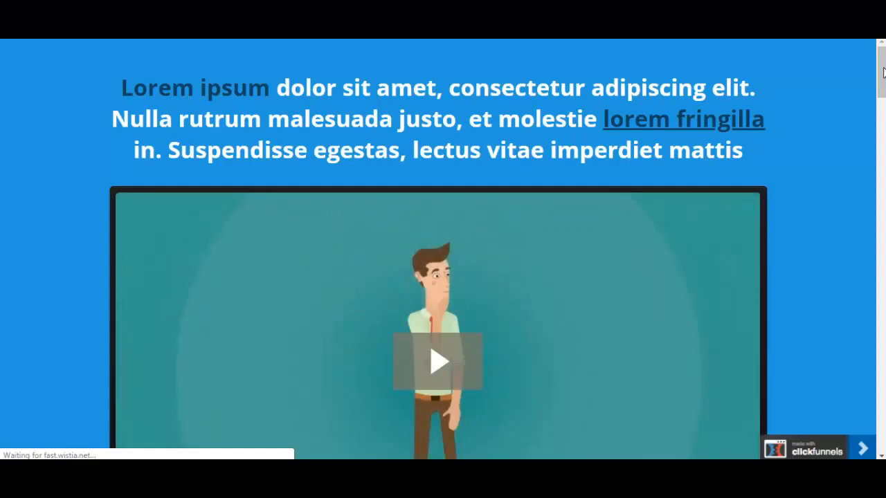
pyautogui.moveTo(883, 73)
pyautogui.mouseDown()
pyautogui.moveTo(884, 383)
pyautogui.moveTo(884, 72)
pyautogui.mouseUp()
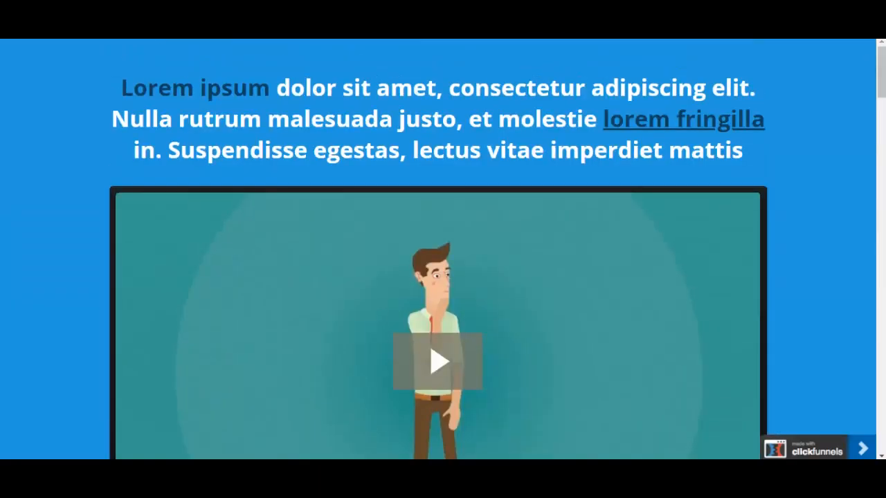
pyautogui.hotkey('ctrl', 'w')
# Select the Classic Salesletter Page template for the sales page and open the page for editing in a new tab
pyautogui.moveTo(528, 166)
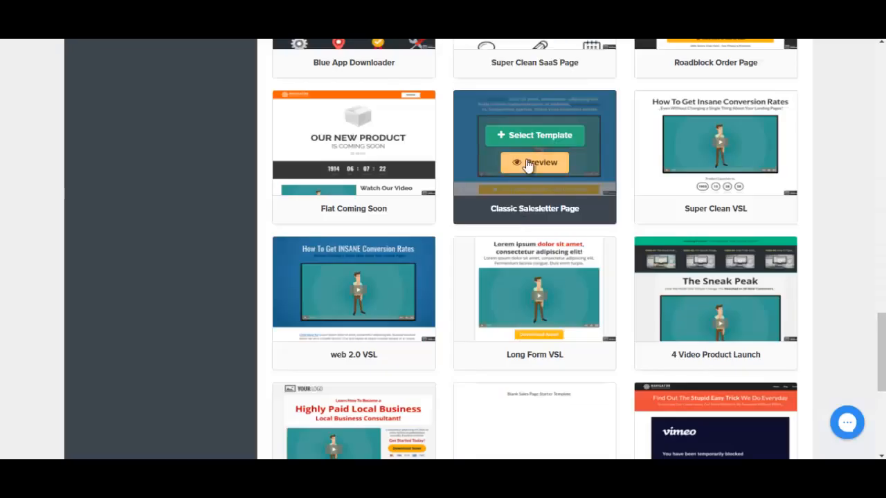
pyautogui.click(531, 138)
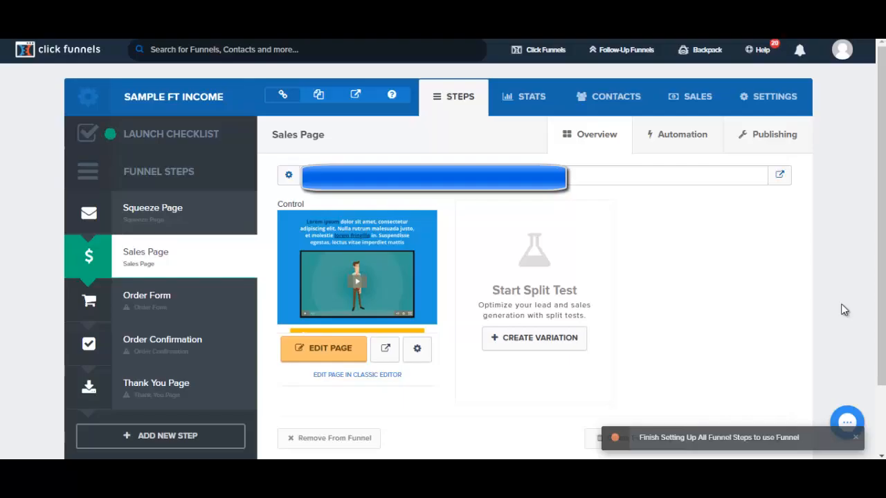
pyautogui.rightClick(329, 353)
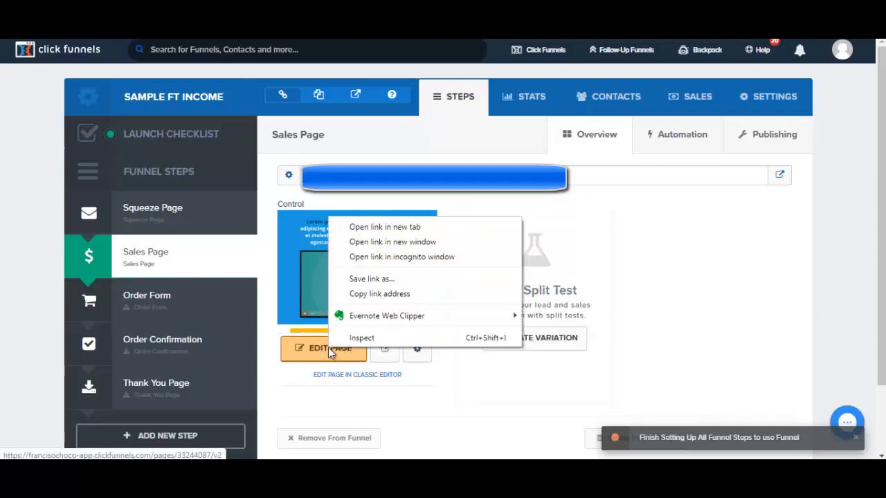
pyautogui.click(379, 230)
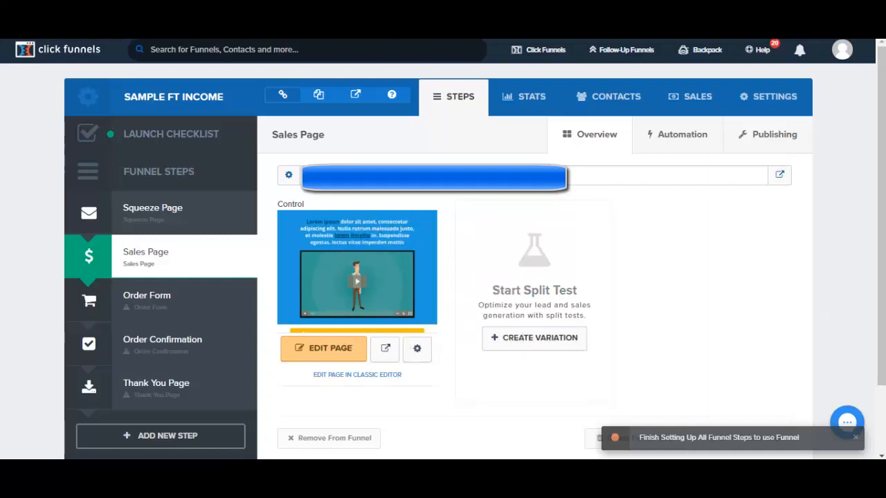
pyautogui.hotkey('ctrl', 'Tab')
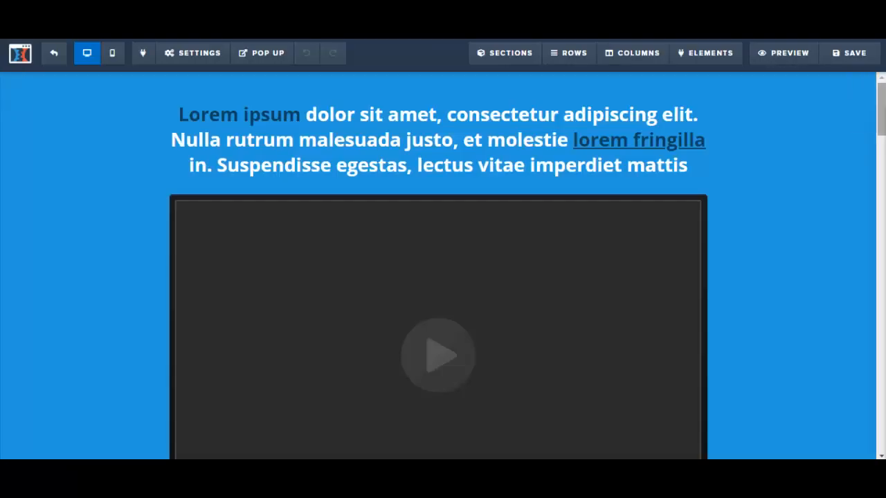
pyautogui.moveTo(883, 127); pyautogui.dragTo(875, 109)
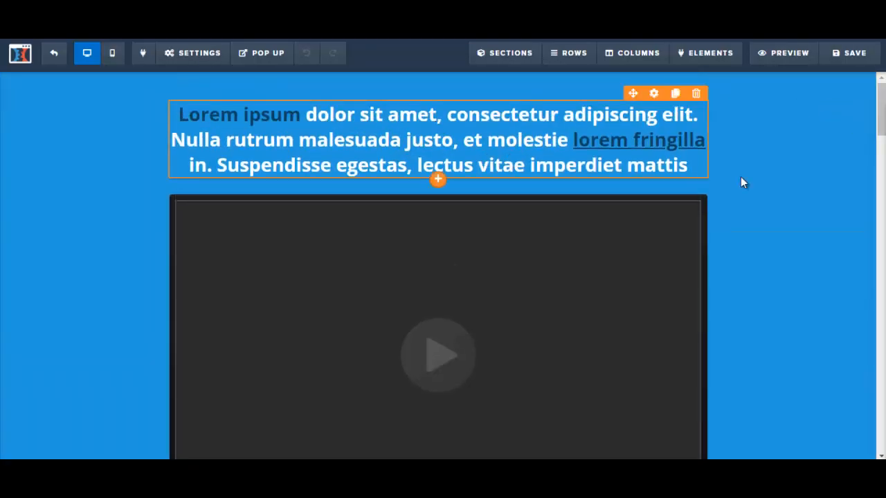
# Replace the sales page headline with "Internet Marketing Expert Reveals How to Earn A Full Time Online Income In Just 1 Year" copied from the Word document
pyautogui.click(218, 127)
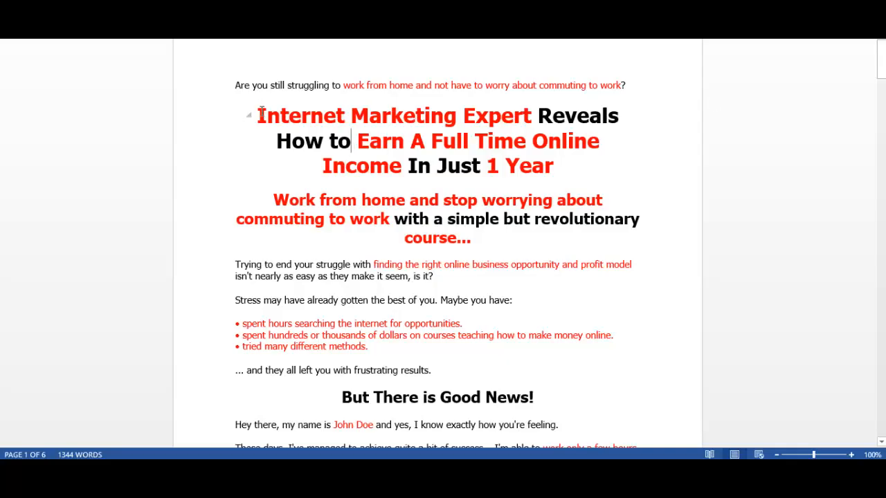
pyautogui.moveTo(257, 115); pyautogui.dragTo(562, 157)
pyautogui.hotkey('ctrl', 'c')
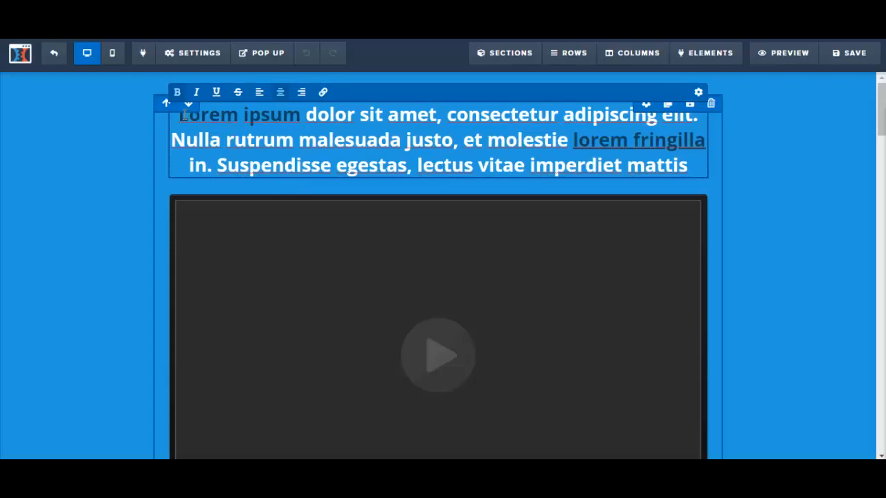
pyautogui.moveTo(181, 115); pyautogui.dragTo(685, 168)
pyautogui.hotkey('ctrl', 'v')
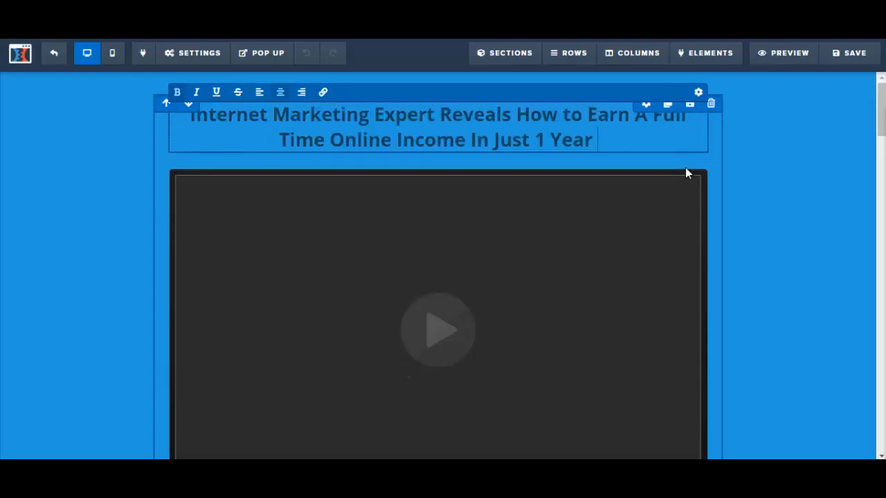
pyautogui.click(781, 150)
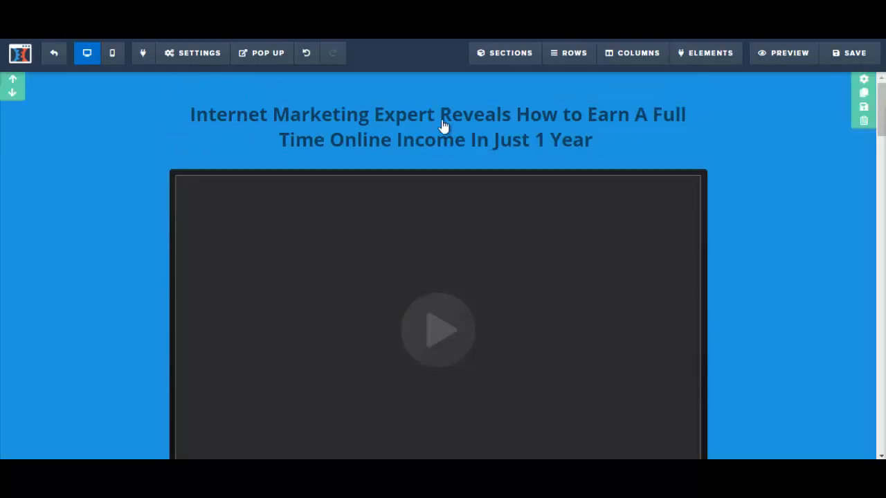
# Copy the full text of the sales page headline
pyautogui.click(204, 116)
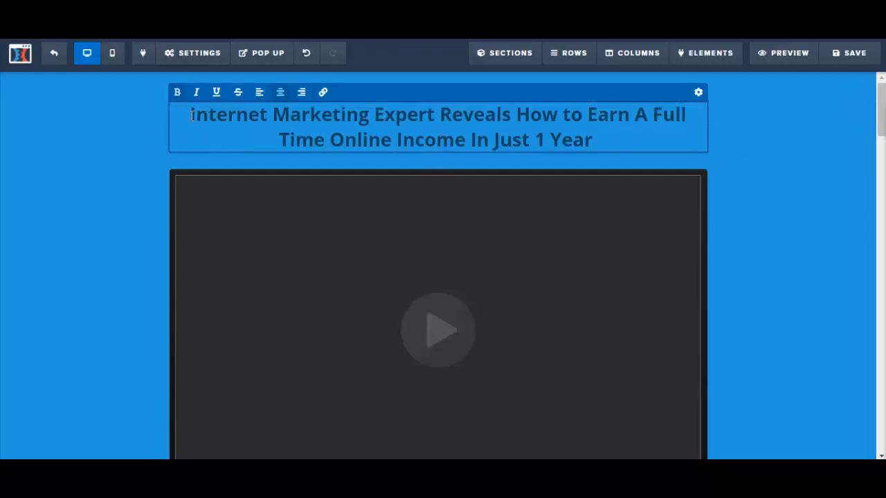
pyautogui.moveTo(191, 116); pyautogui.dragTo(610, 133)
pyautogui.hotkey('ctrl', 'c')
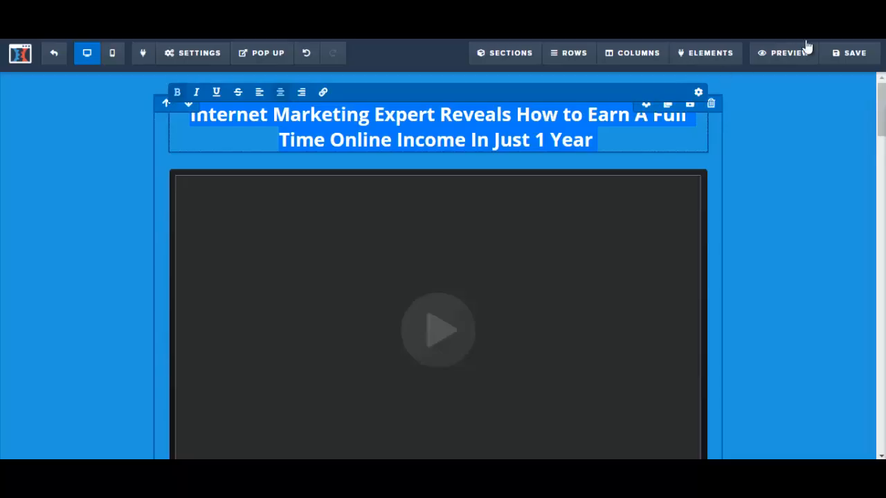
# Try to change the headline's text color in its settings
pyautogui.click(698, 93)
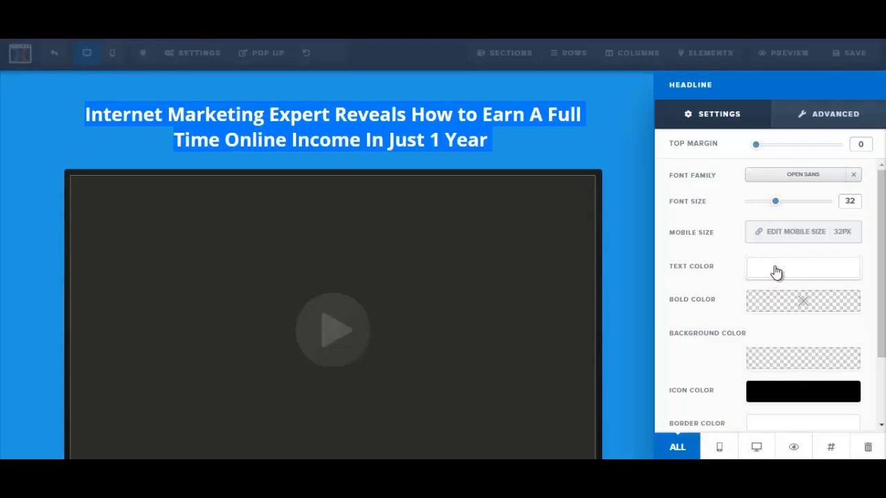
pyautogui.click(775, 272)
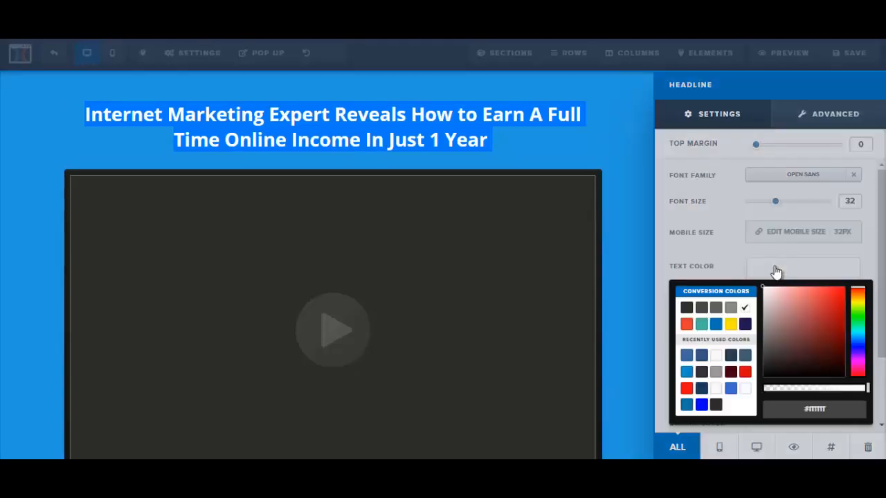
pyautogui.click(587, 146)
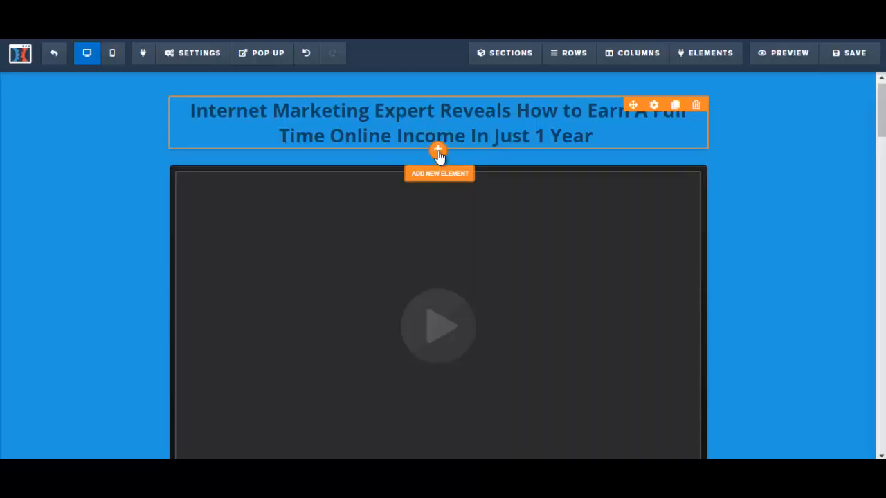
# Add a new headline element below the existing headline and replace its placeholder text with the copied headline
pyautogui.click(438, 150)
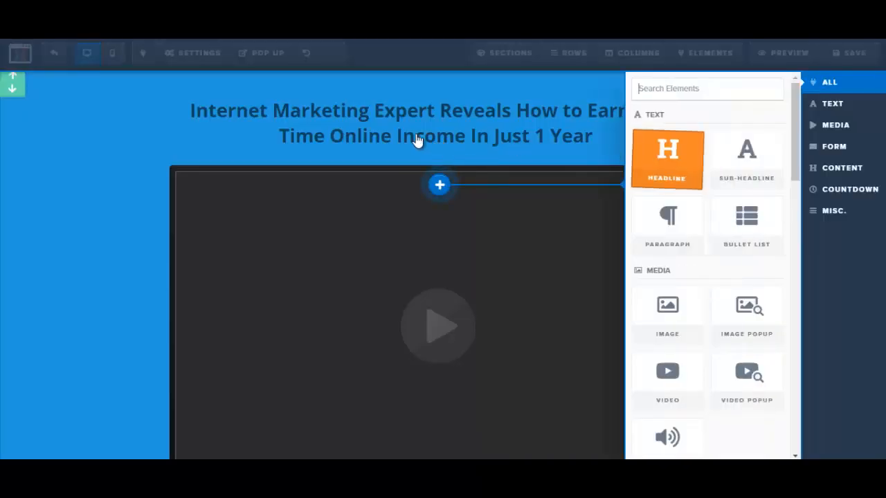
pyautogui.click(671, 159)
pyautogui.click(423, 178)
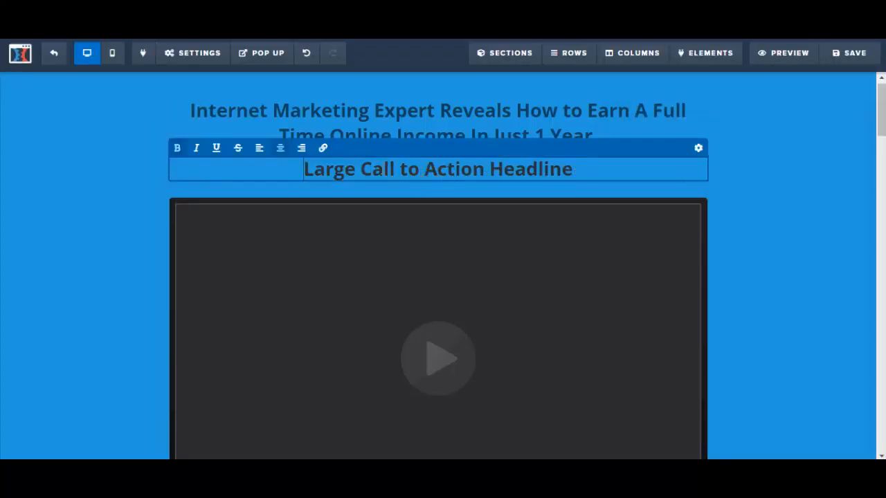
pyautogui.moveTo(377, 177); pyautogui.dragTo(594, 191)
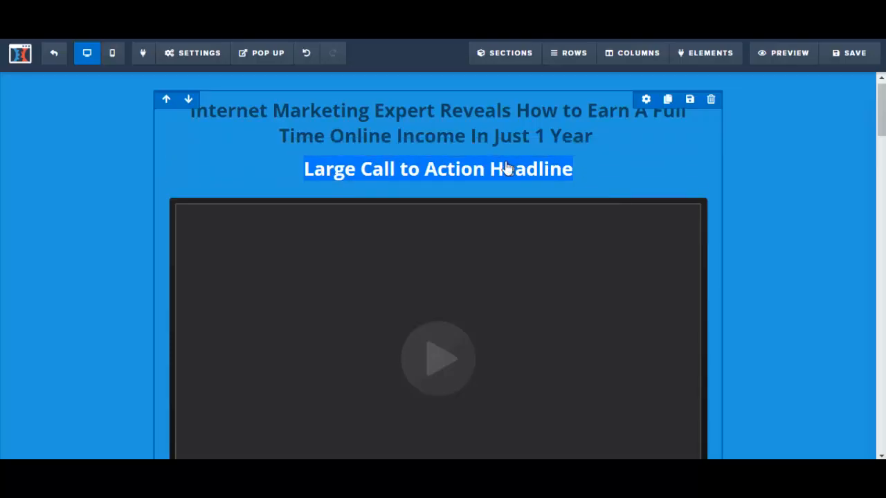
pyautogui.hotkey('ctrl', 'v')
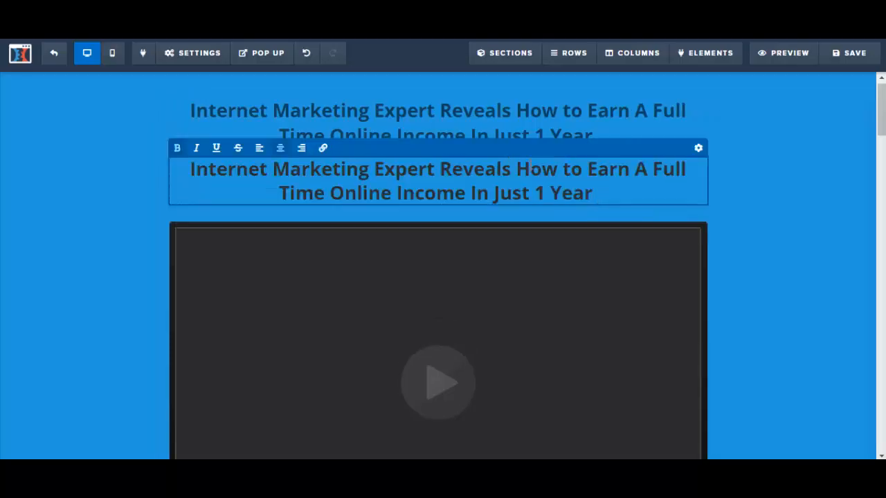
# Set the text color of the newly added second headline to white
pyautogui.click(193, 169)
pyautogui.moveTo(192, 169); pyautogui.dragTo(603, 193)
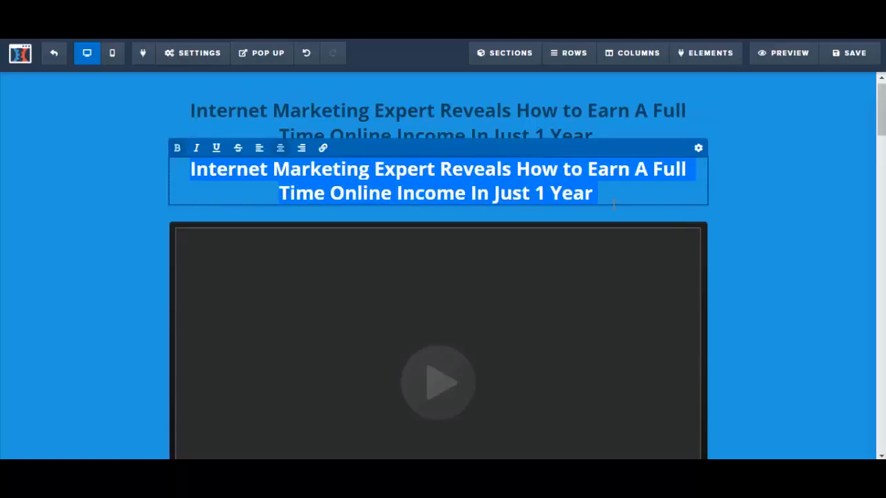
pyautogui.click(698, 149)
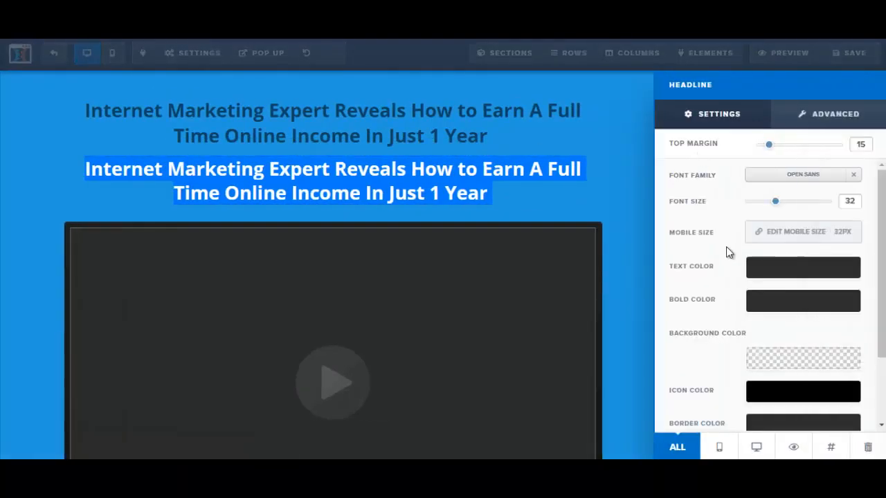
pyautogui.click(775, 270)
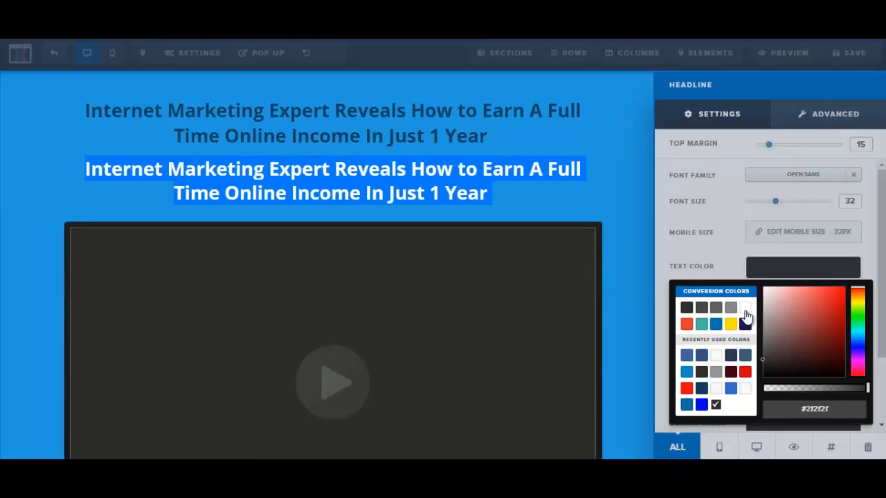
pyautogui.click(745, 309)
pyautogui.click(577, 198)
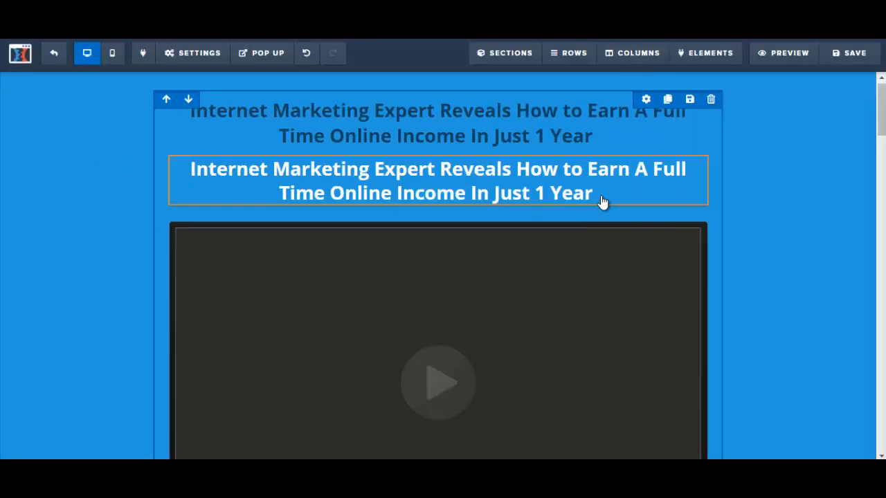
# Delete the original dark headline above the white one
pyautogui.moveTo(569, 192)
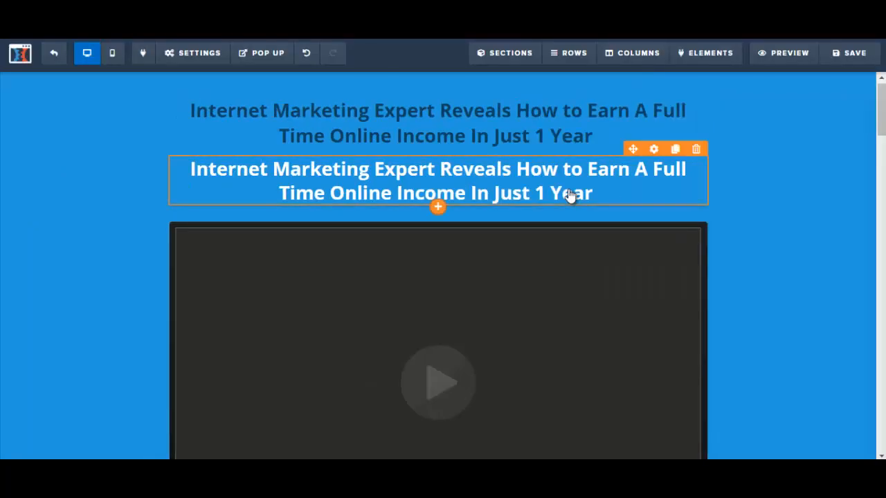
pyautogui.moveTo(525, 131)
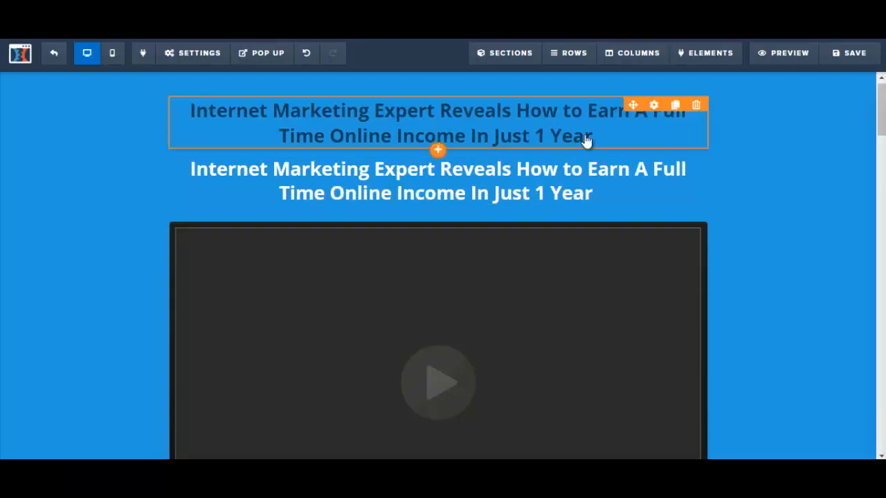
pyautogui.click(698, 107)
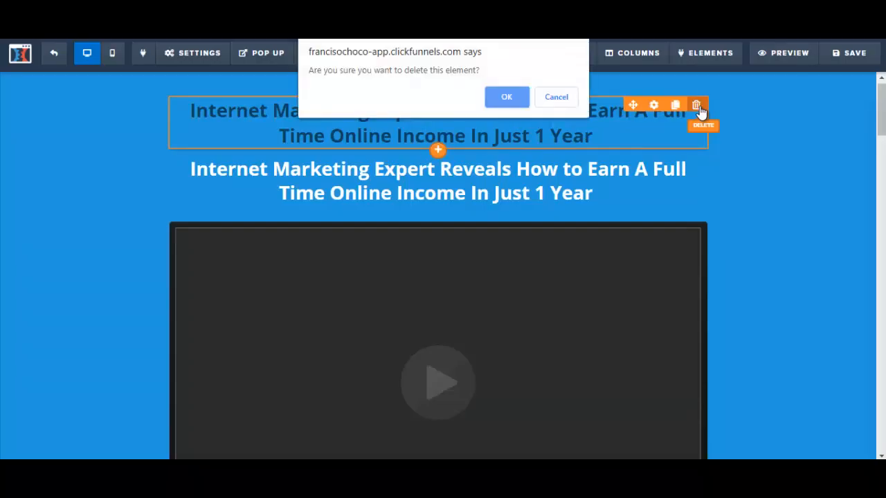
pyautogui.click(496, 102)
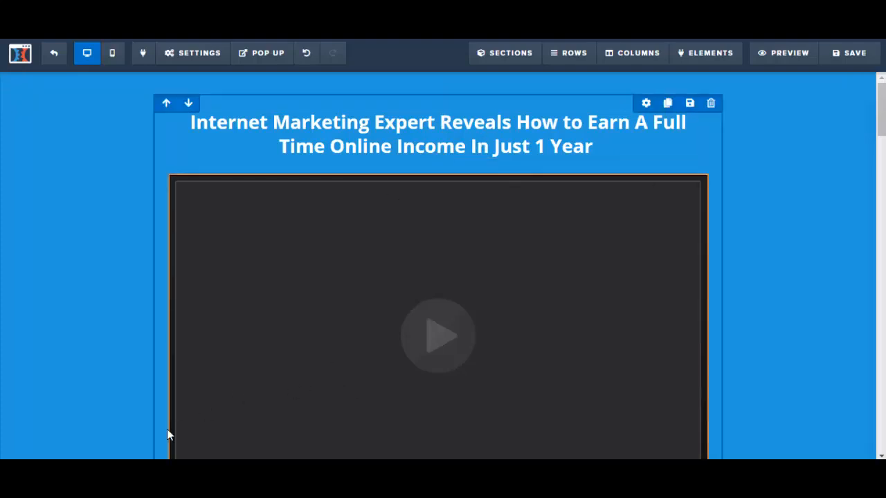
pyautogui.moveTo(413, 472)
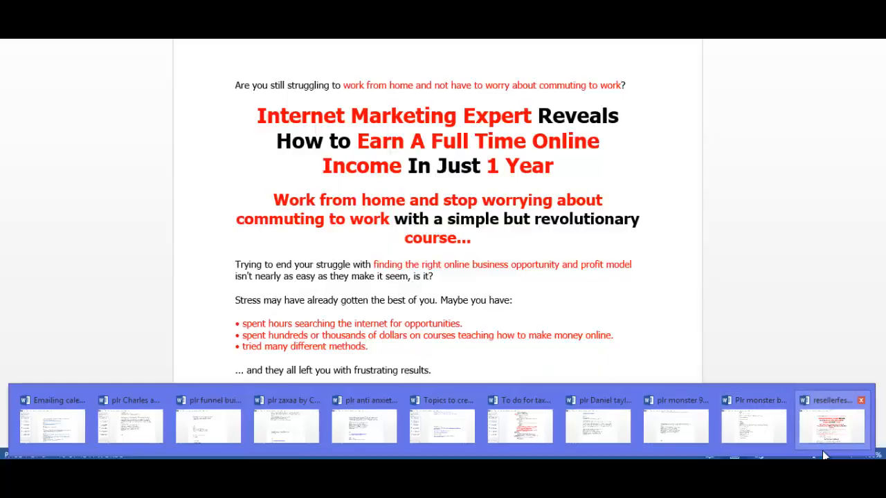
pyautogui.click(827, 429)
pyautogui.tripleClick(443, 127)
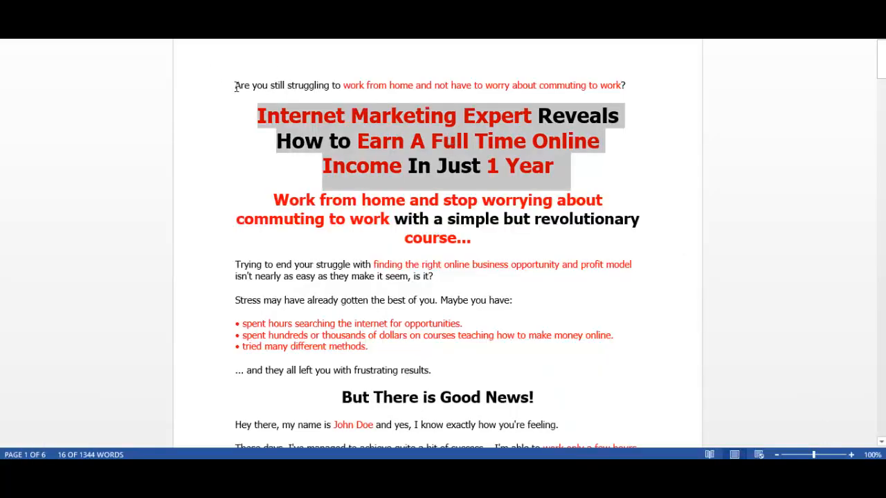
pyautogui.moveTo(237, 86); pyautogui.dragTo(379, 86)
pyautogui.click(301, 110)
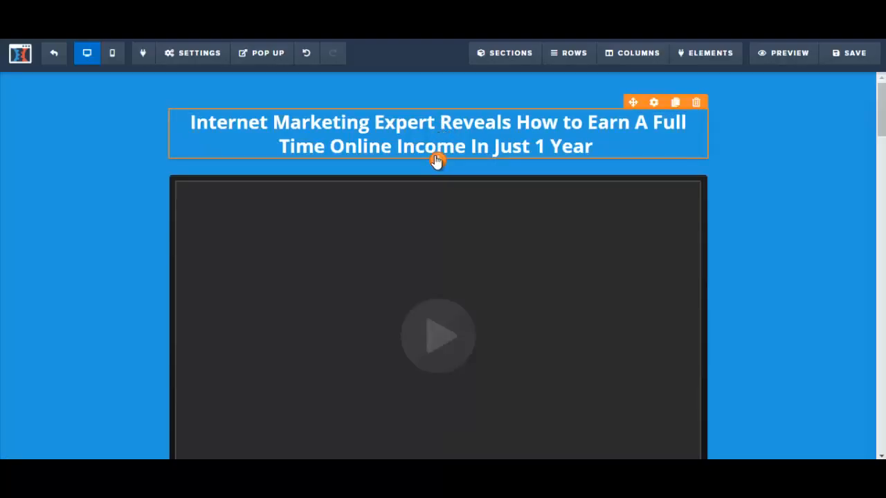
# Clone the white headline and open the upper copy for text editing
pyautogui.click(676, 103)
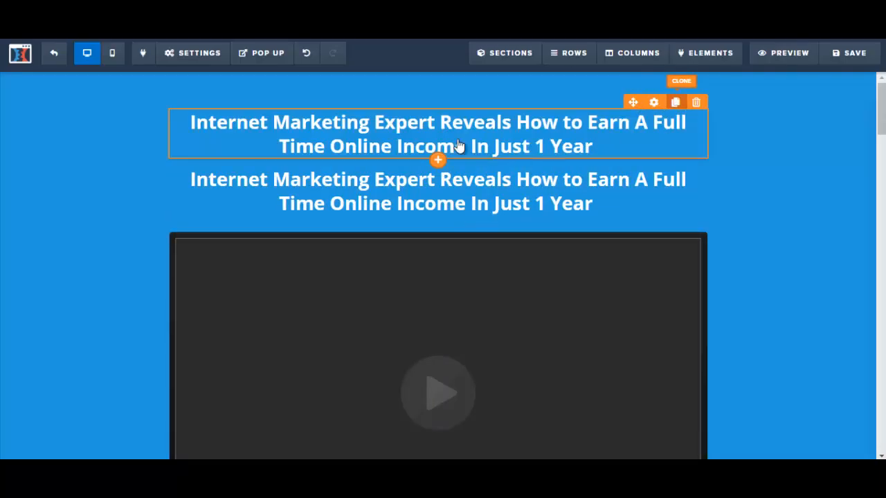
pyautogui.click(418, 141)
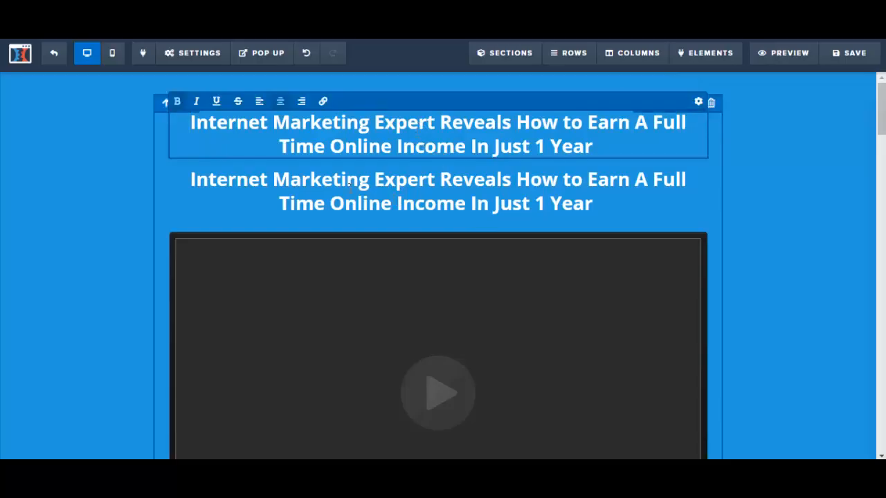
pyautogui.click(227, 124)
pyautogui.click(214, 129)
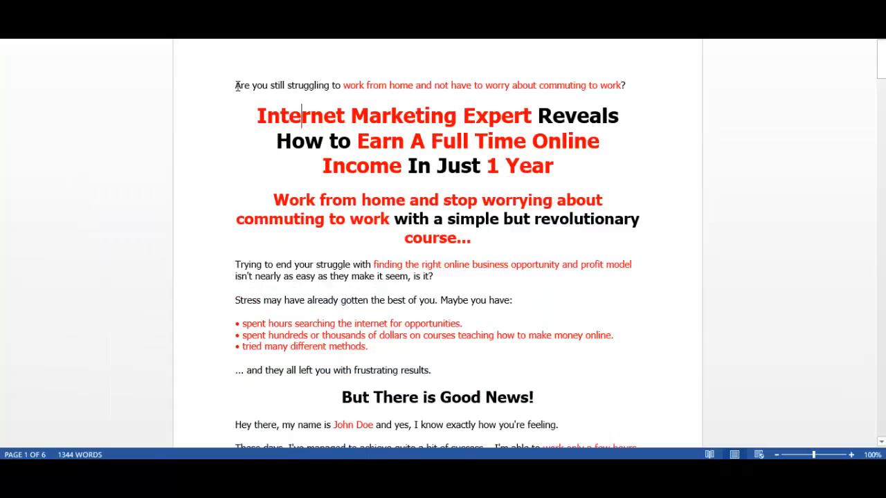
# Replace the upper headline's text with "Are you still struggling to work from home and not have to worry about commuting to work?" copied from the Word document
pyautogui.moveTo(236, 85); pyautogui.dragTo(627, 93)
pyautogui.hotkey('ctrl', 'c')
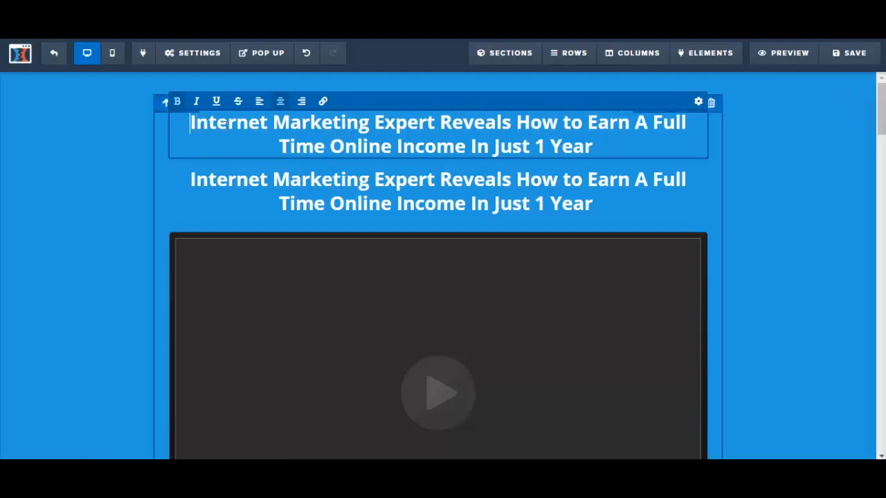
pyautogui.moveTo(191, 123); pyautogui.dragTo(595, 146)
pyautogui.hotkey('ctrl', 'v')
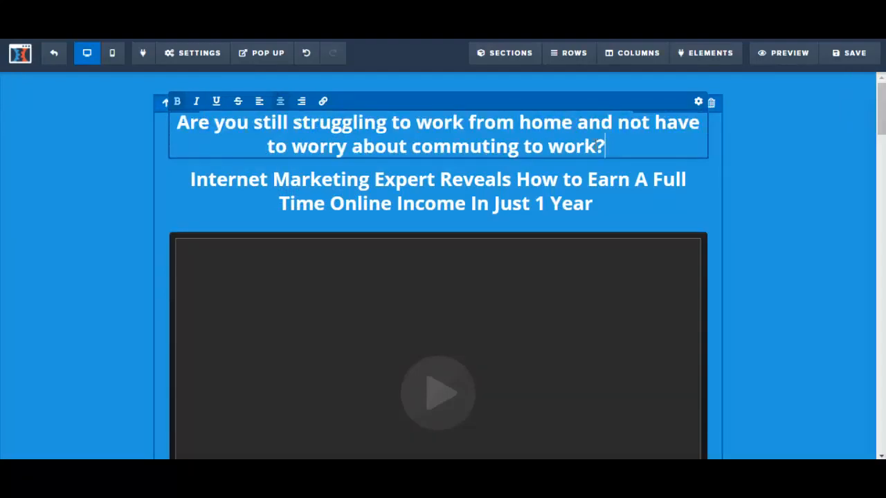
# Set the font size of the "Are you still struggling" headline to 24
pyautogui.moveTo(177, 123); pyautogui.dragTo(612, 147)
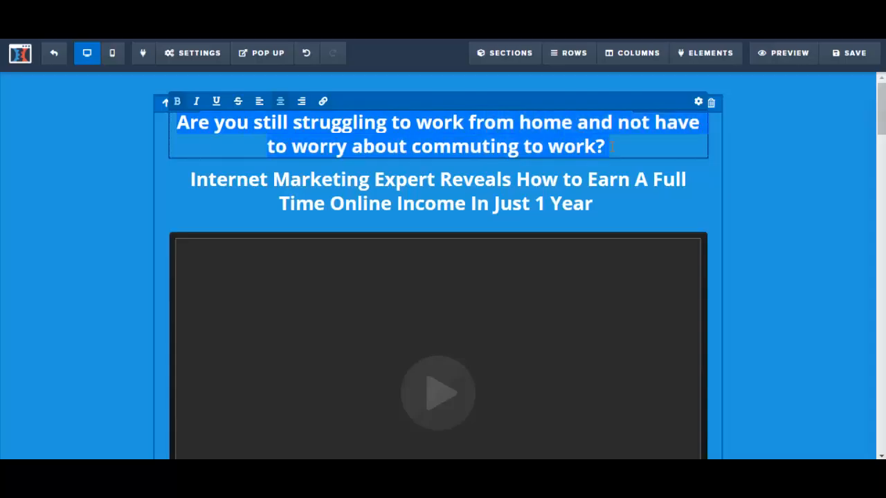
pyautogui.click(698, 102)
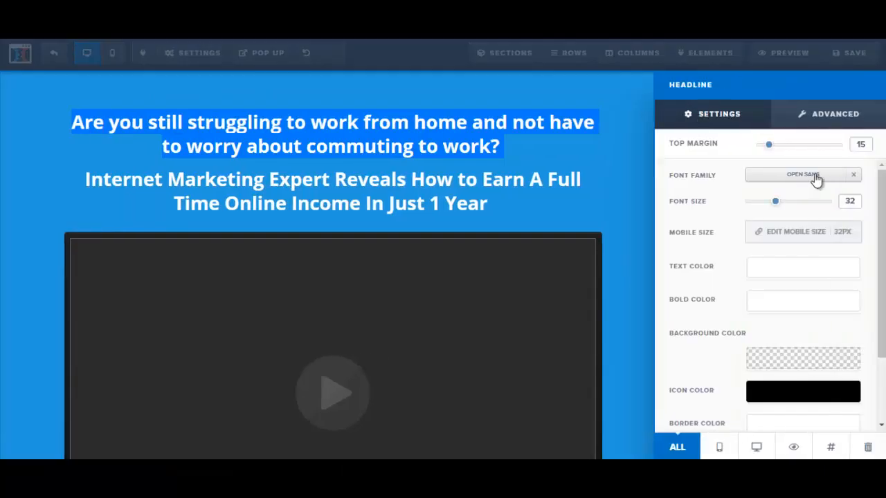
pyautogui.moveTo(776, 203); pyautogui.dragTo(764, 209)
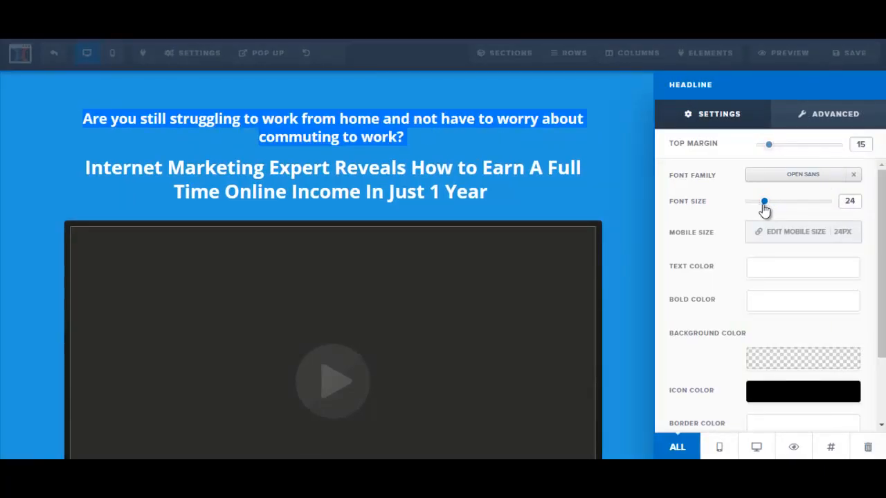
pyautogui.click(536, 191)
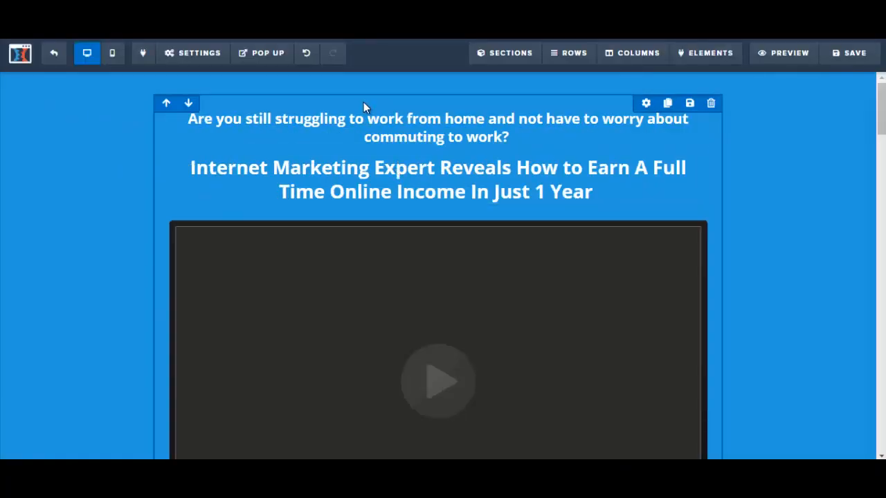
# Change the "Are you still struggling" headline's text color to the darkest gray of the conversion colors
pyautogui.click(357, 119)
pyautogui.moveTo(190, 120); pyautogui.dragTo(546, 130)
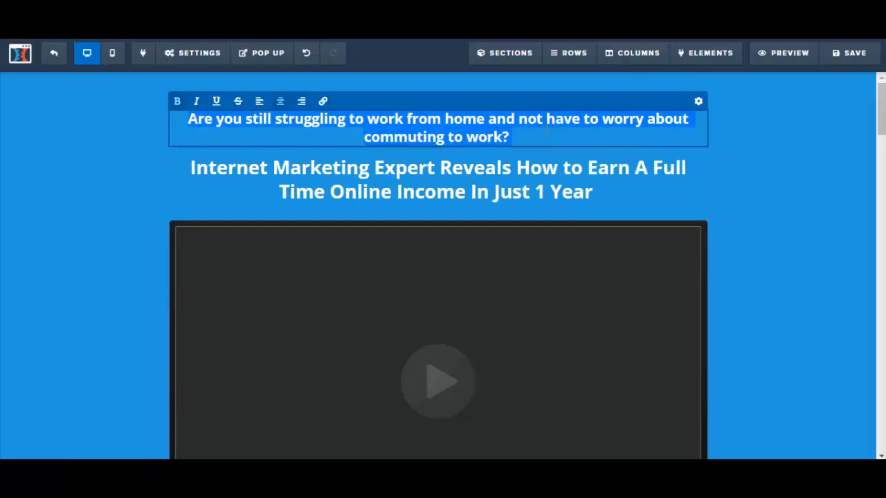
pyautogui.click(697, 104)
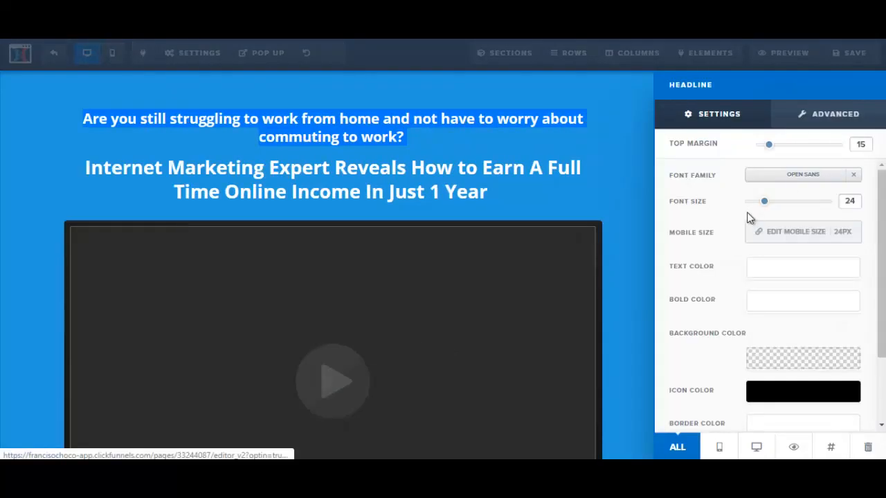
pyautogui.click(775, 272)
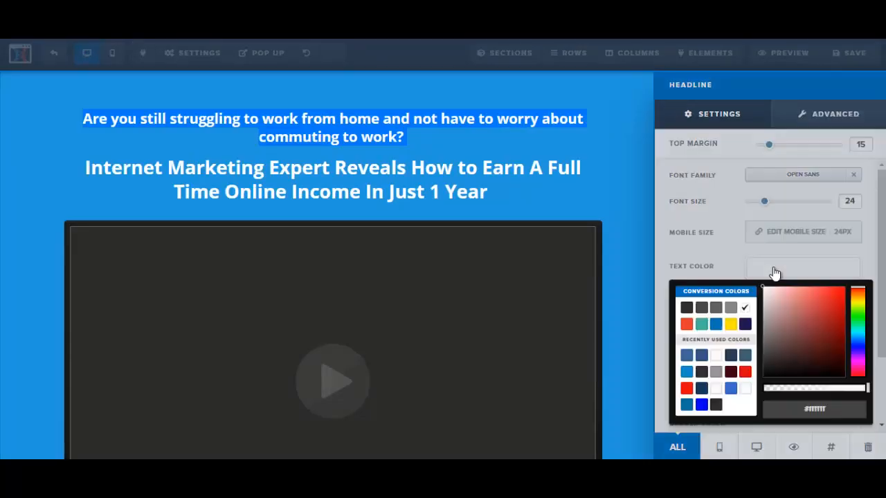
pyautogui.click(687, 307)
pyautogui.click(566, 151)
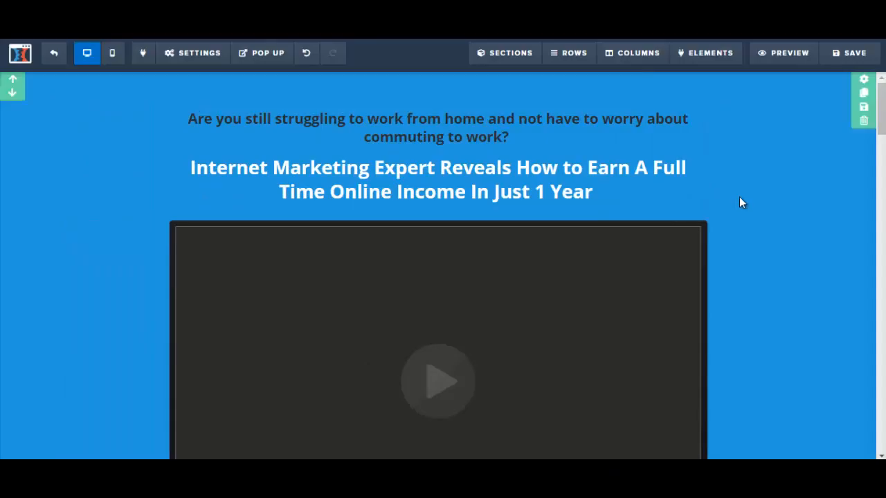
# Set the font size of the "Internet Marketing Expert Reveals" headline to 52 and save the page
pyautogui.click(454, 182)
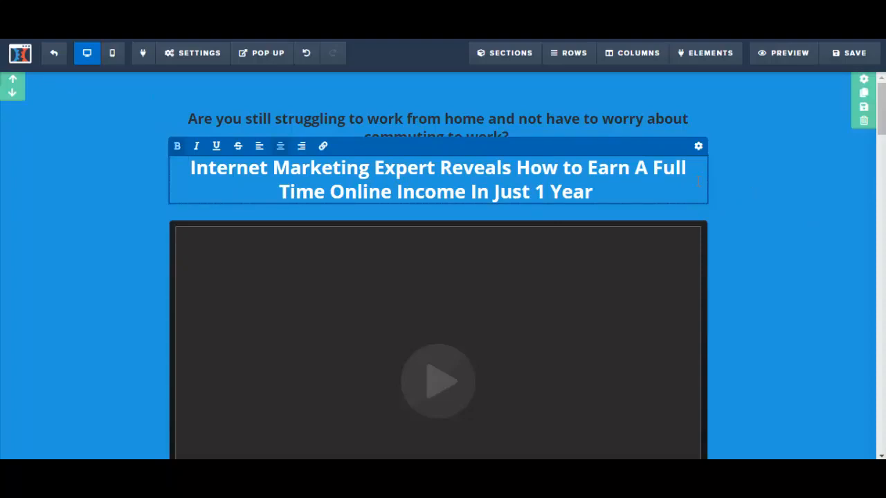
pyautogui.click(699, 147)
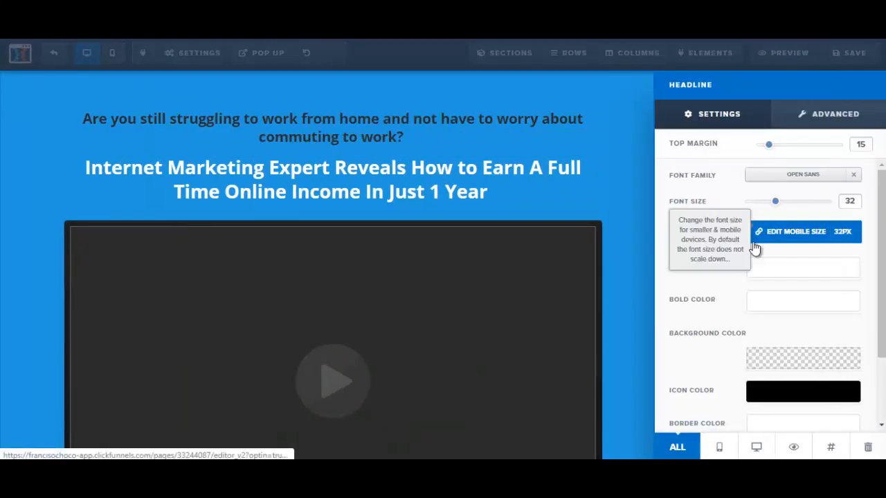
pyautogui.moveTo(775, 203); pyautogui.dragTo(803, 207)
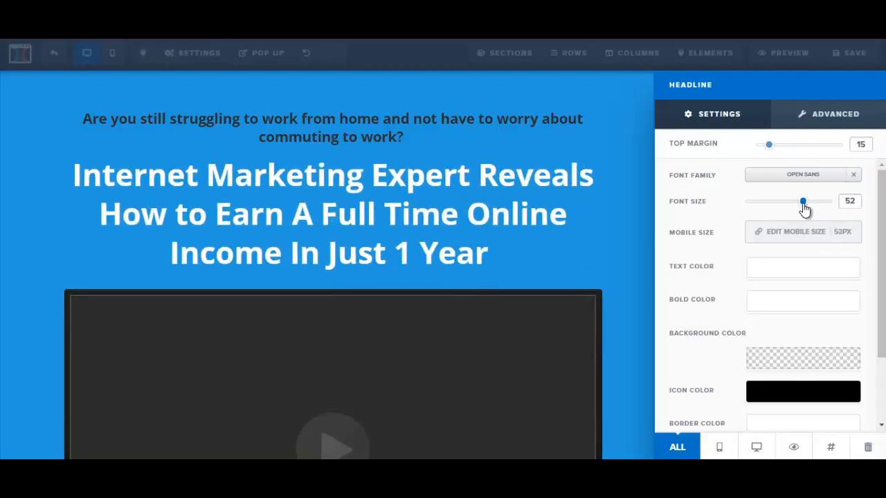
pyautogui.click(640, 243)
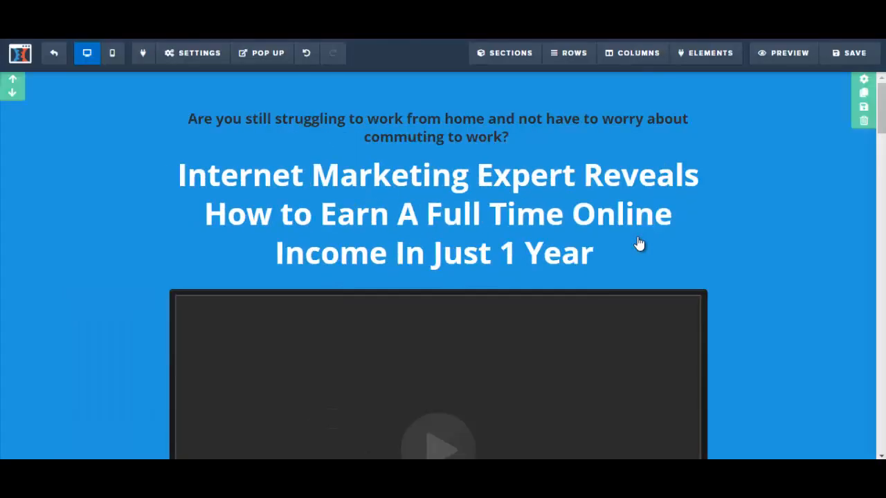
pyautogui.click(837, 62)
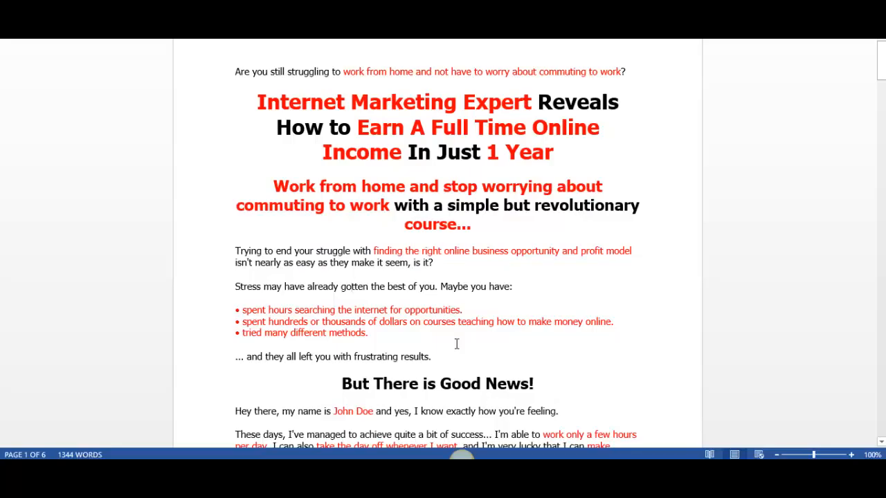
# Select the Word document's body copy from "Trying to end your struggle" through "and they all left you with frustrating results."
pyautogui.moveTo(234, 251); pyautogui.dragTo(463, 358)
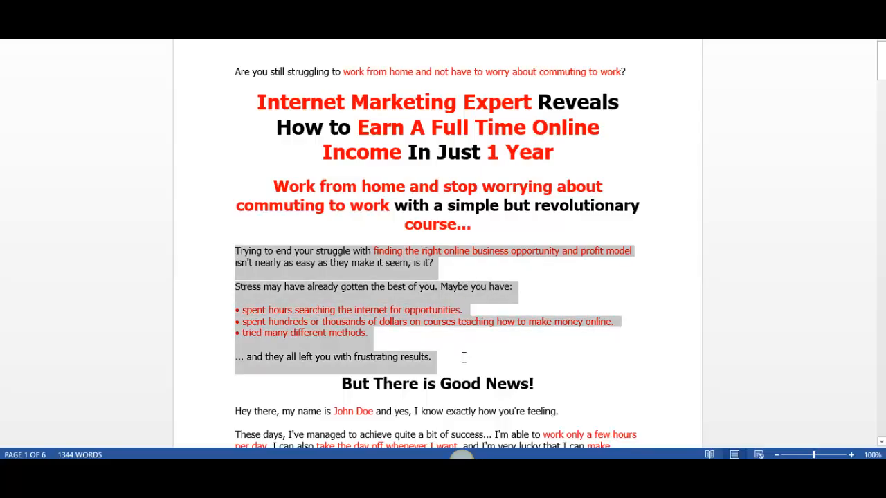
pyautogui.click(283, 264)
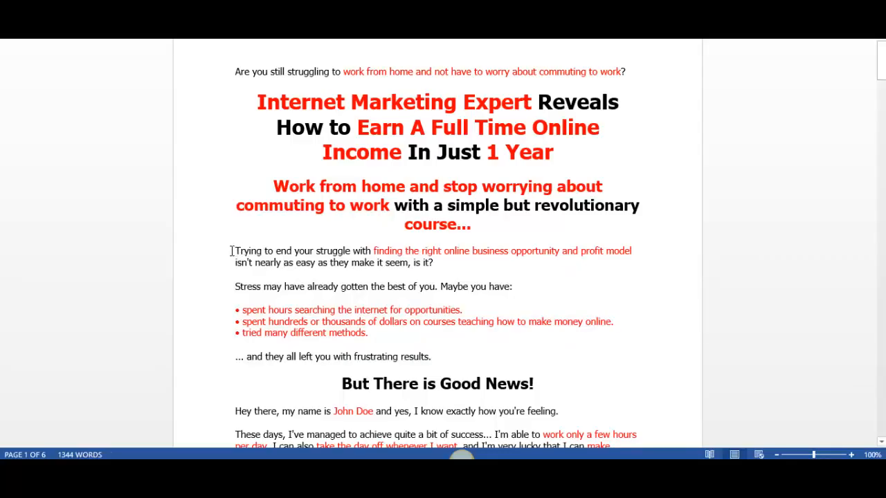
pyautogui.moveTo(236, 250); pyautogui.dragTo(480, 255)
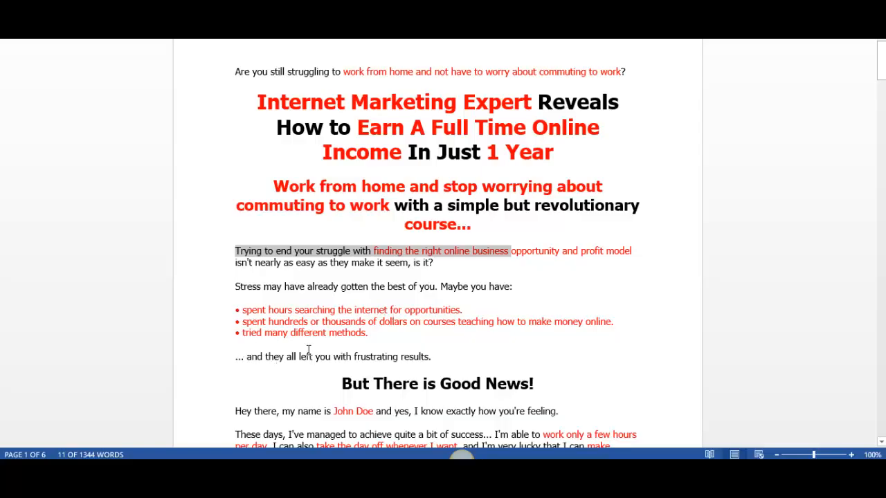
pyautogui.click(434, 354)
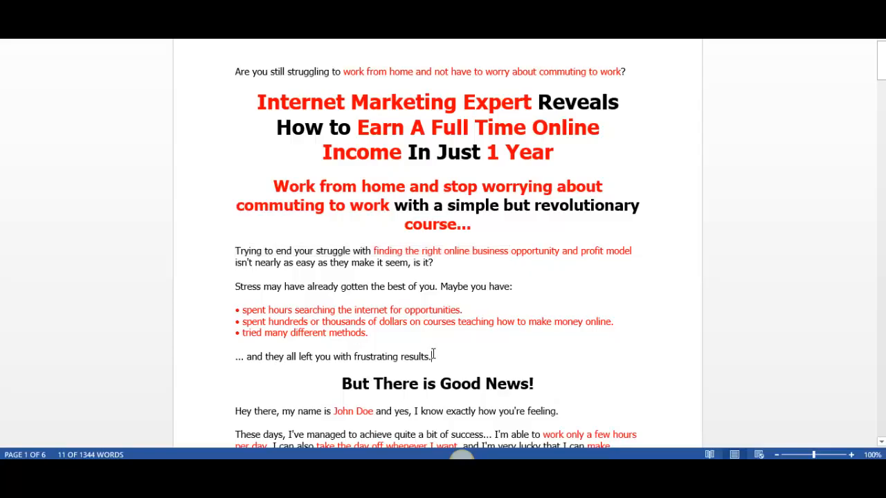
pyautogui.moveTo(235, 251); pyautogui.dragTo(443, 355)
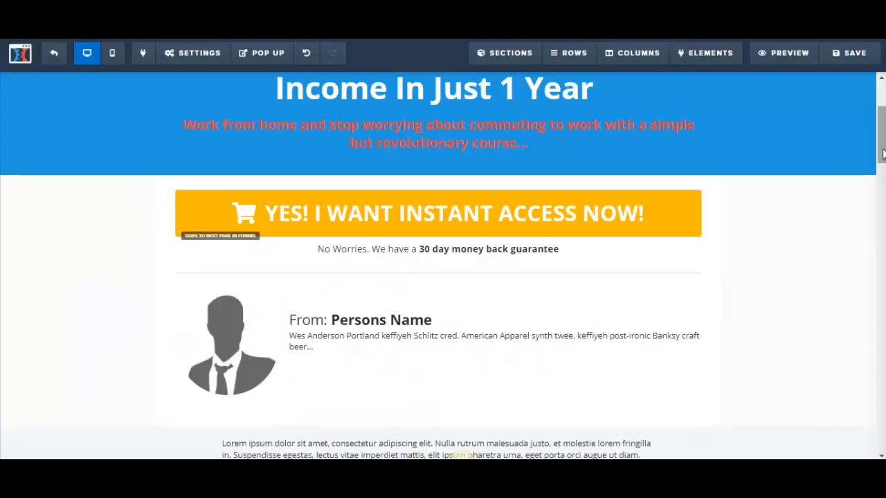
# Add a full-width section with a one-column row between the blue headline section and the "YES! I WANT INSTANT ACCESS NOW!" button
pyautogui.scroll(1, 882, 123)
pyautogui.scroll(2, 882, 123)
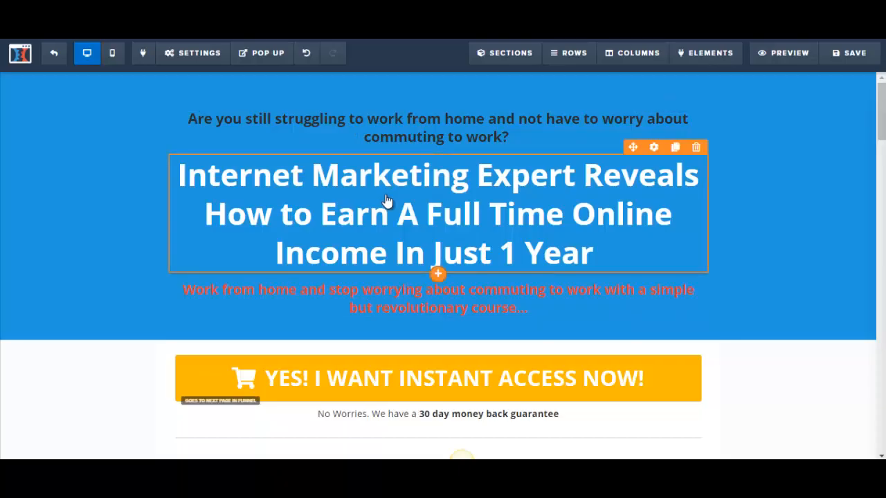
pyautogui.scroll(-3, 414, 350)
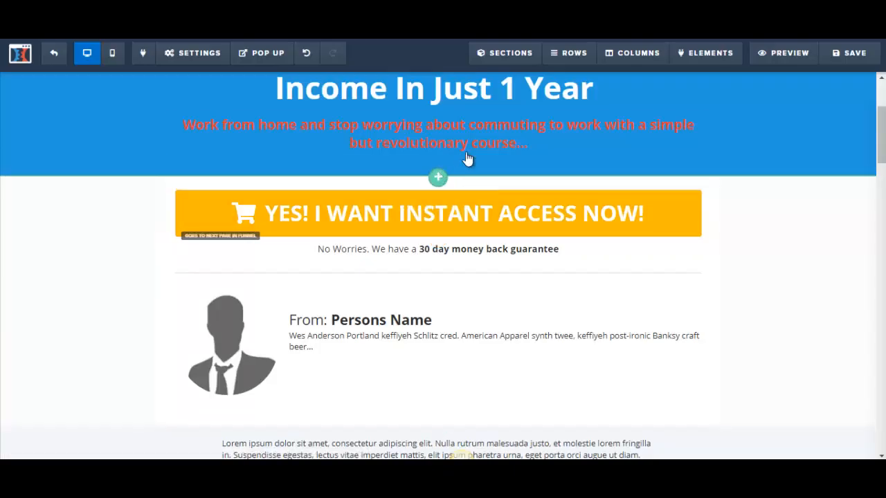
pyautogui.click(438, 180)
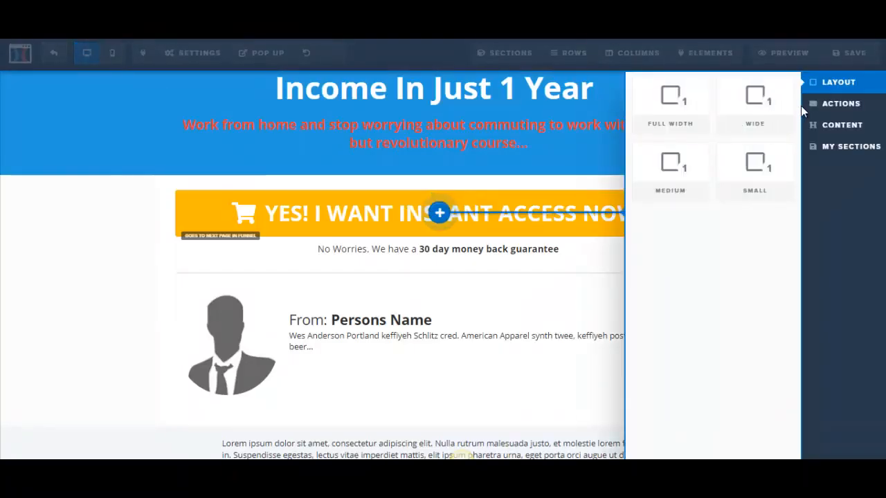
pyautogui.click(682, 111)
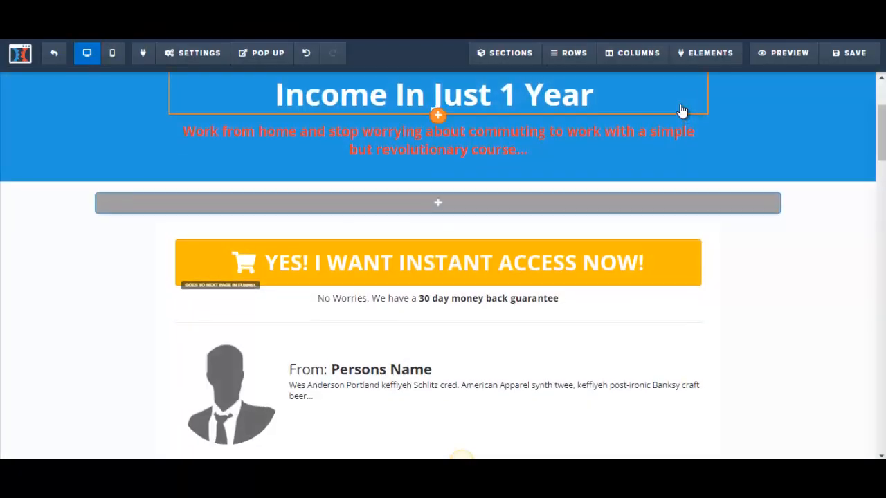
pyautogui.click(437, 205)
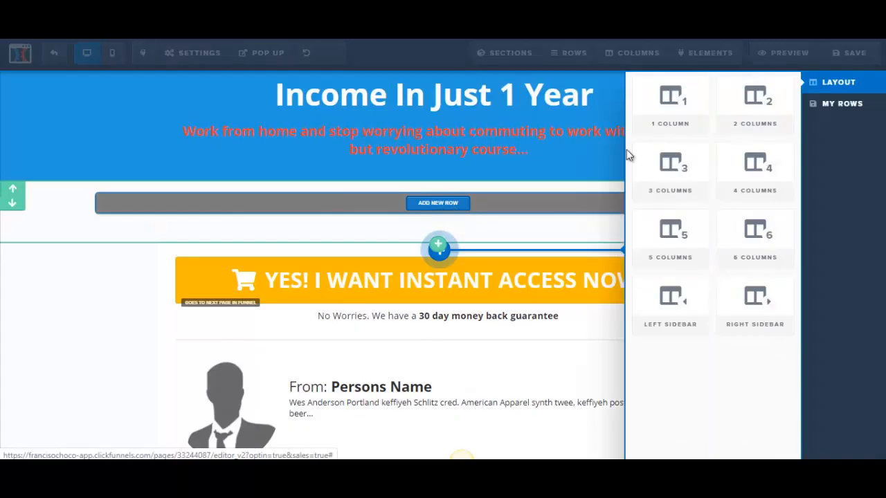
pyautogui.click(670, 103)
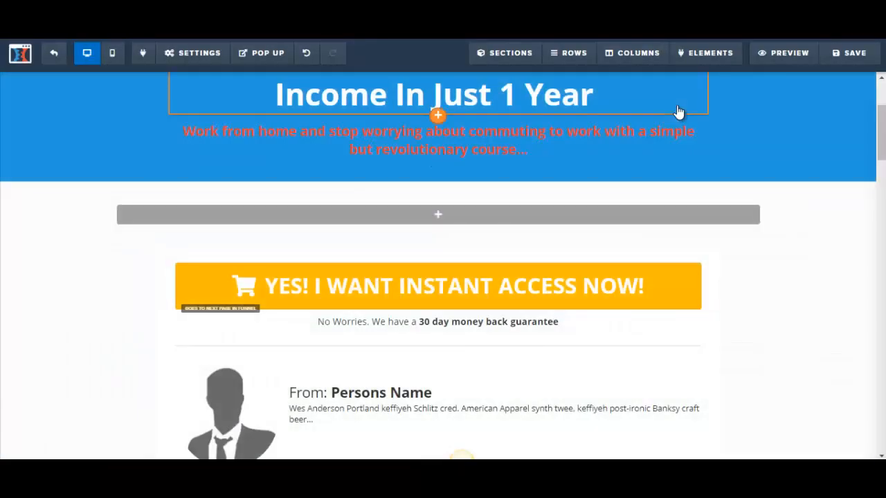
# Add a paragraph element to the new one-column row
pyautogui.moveTo(452, 225)
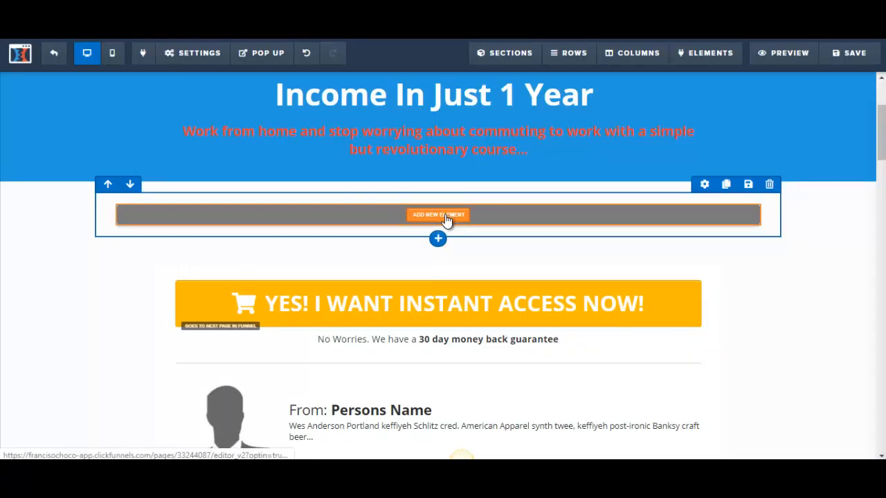
pyautogui.click(438, 215)
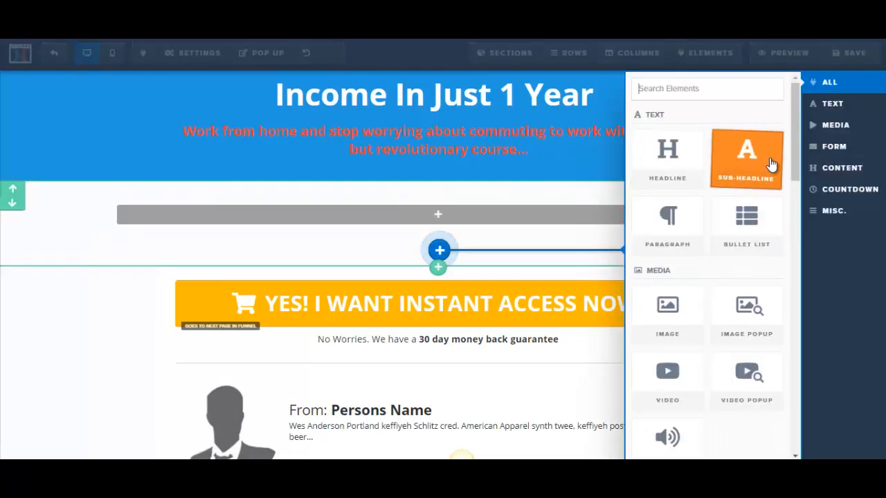
pyautogui.moveTo(796, 158)
pyautogui.mouseDown()
pyautogui.moveTo(800, 259)
pyautogui.moveTo(790, 167)
pyautogui.mouseUp()
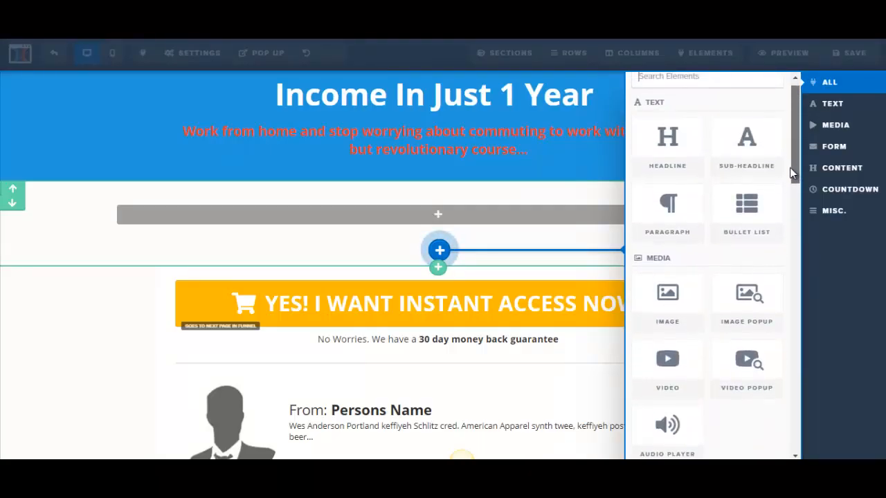
pyautogui.click(673, 216)
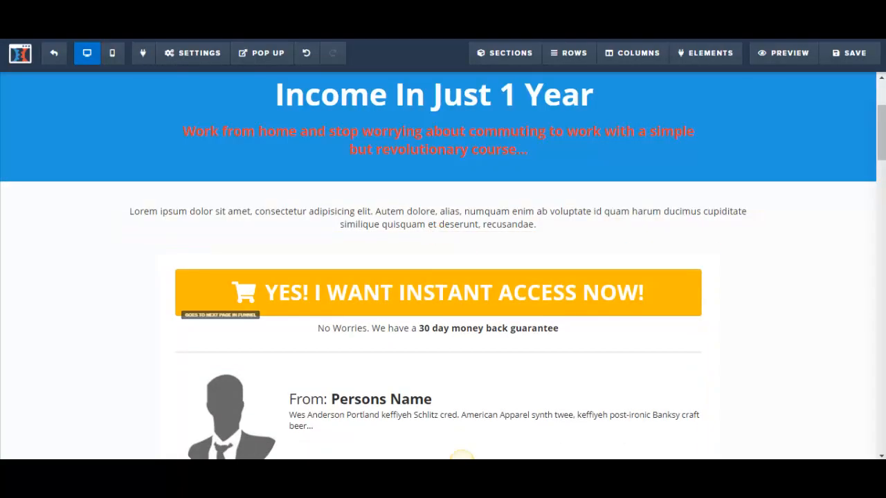
# Replace the new paragraph's placeholder text with the Word copy from "Trying to end your struggle" through "Maybe you have:"
pyautogui.click(206, 457)
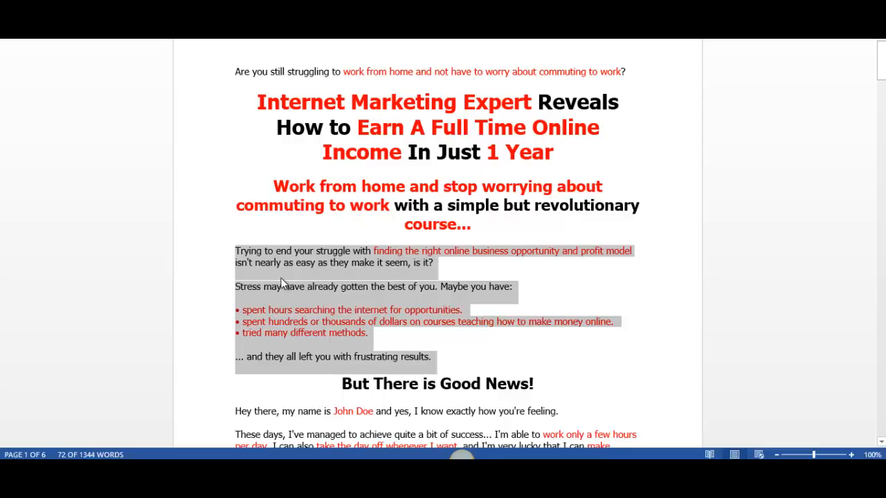
pyautogui.click(284, 280)
pyautogui.moveTo(236, 250); pyautogui.dragTo(514, 287)
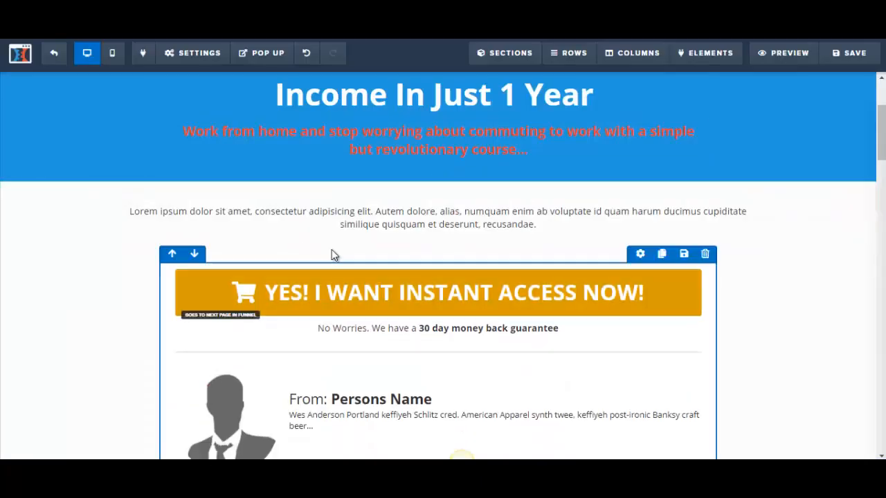
pyautogui.click(300, 220)
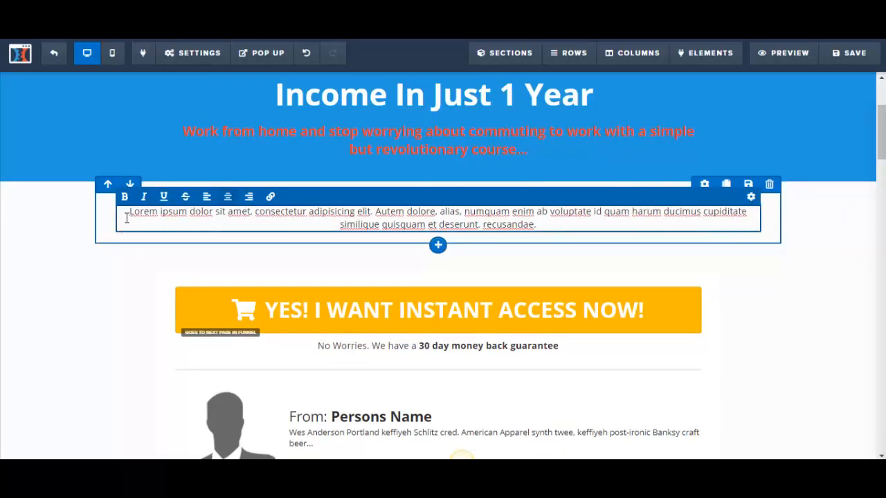
pyautogui.moveTo(126, 217); pyautogui.dragTo(563, 230)
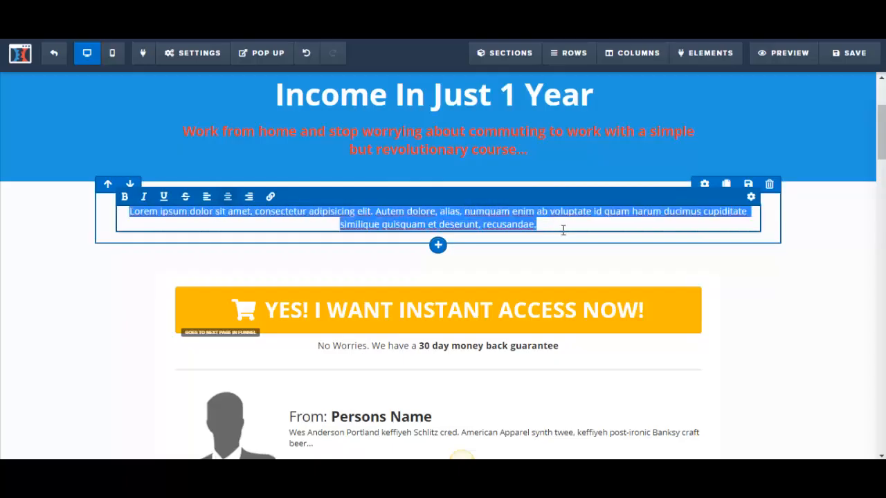
pyautogui.hotkey('ctrl', 'v')
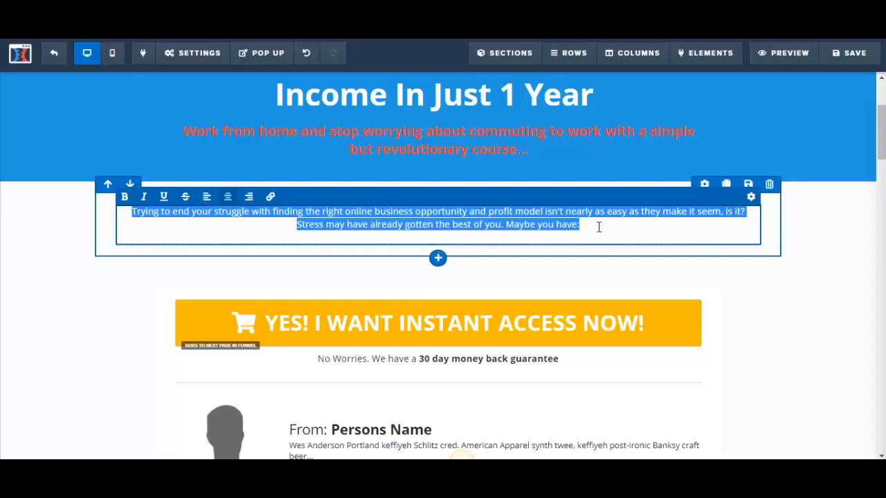
# Left-align the "Trying to end your struggle" paragraph and set its font size to 22
pyautogui.click(207, 196)
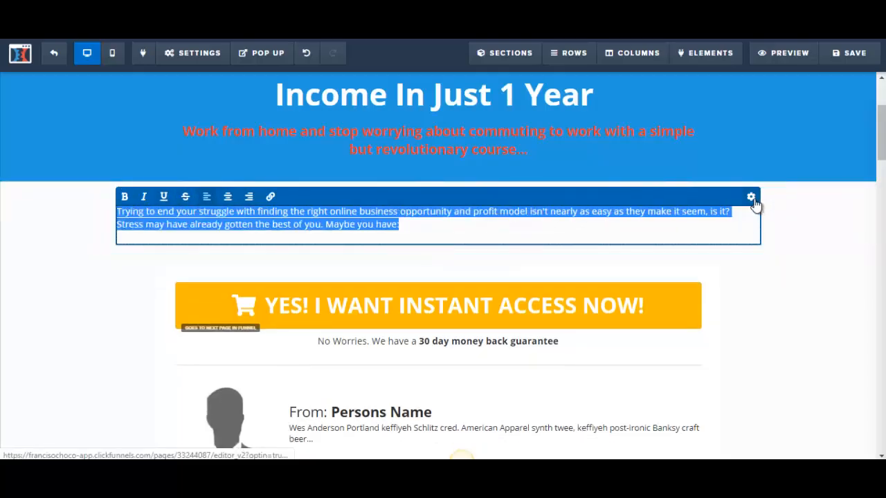
pyautogui.click(752, 198)
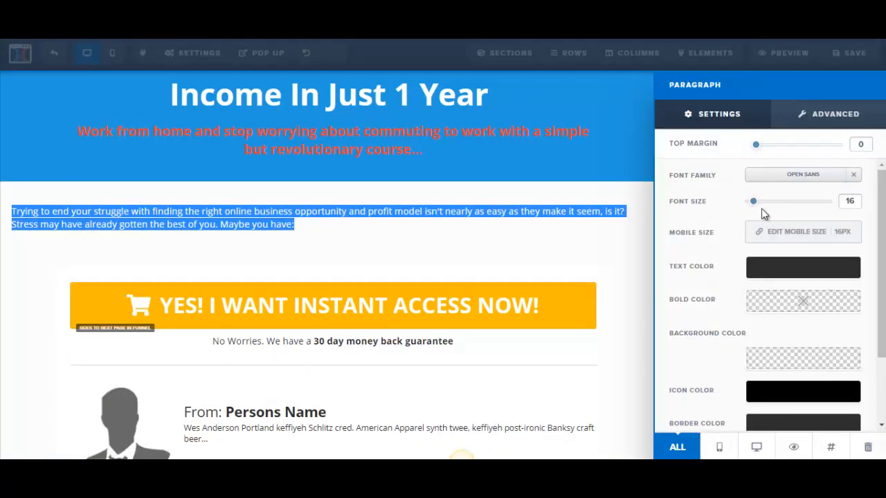
pyautogui.moveTo(753, 201); pyautogui.dragTo(761, 205)
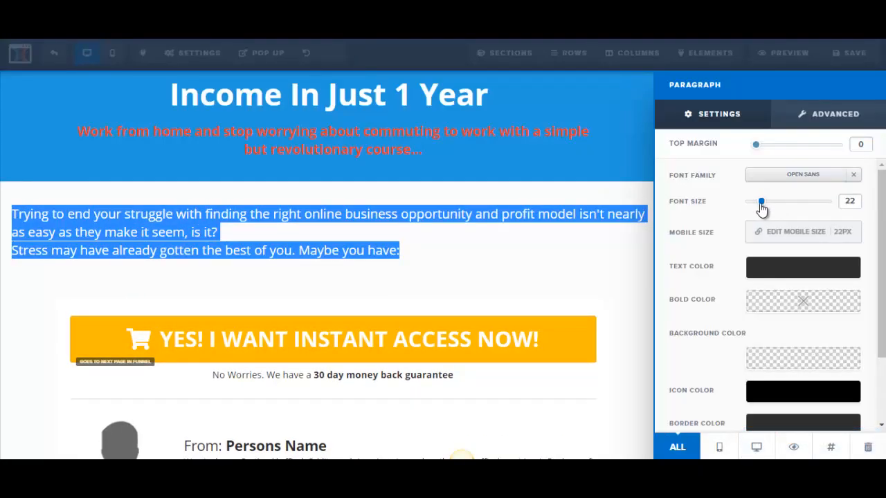
# Insert a blank line between "is it?" and "Stress may have already gotten the best of you" in the paragraph
pyautogui.click(356, 240)
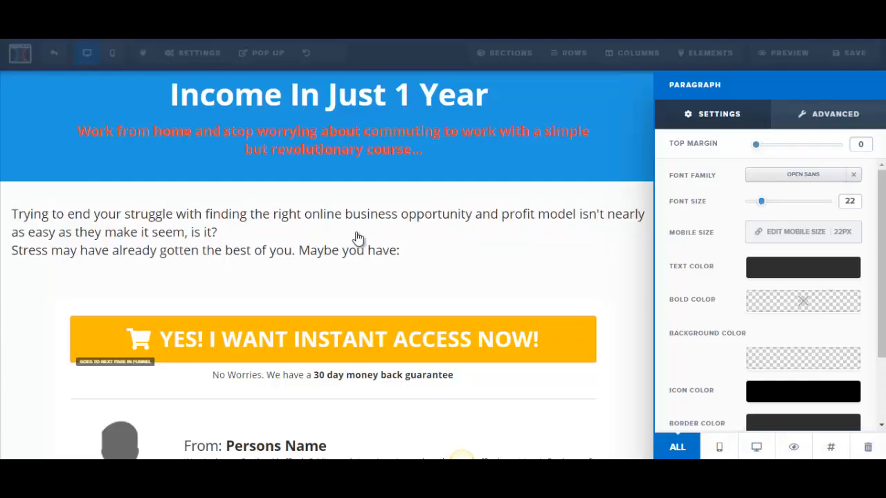
pyautogui.click(325, 235)
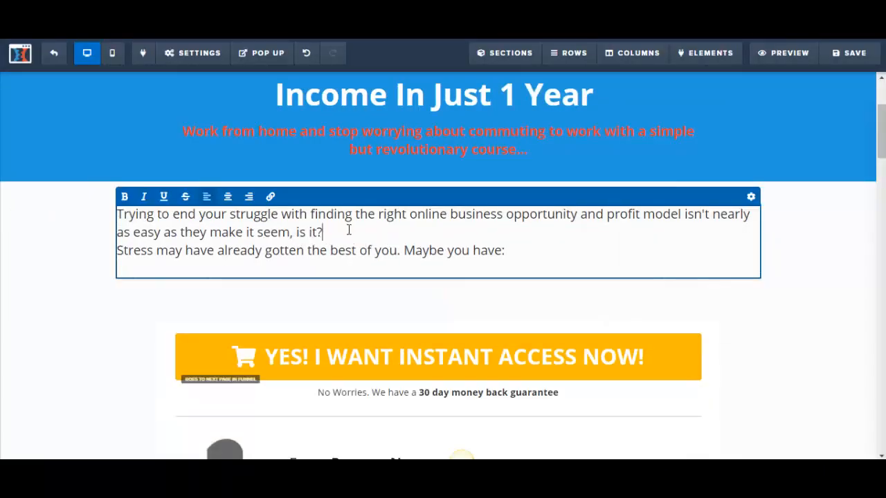
pyautogui.press('Return')
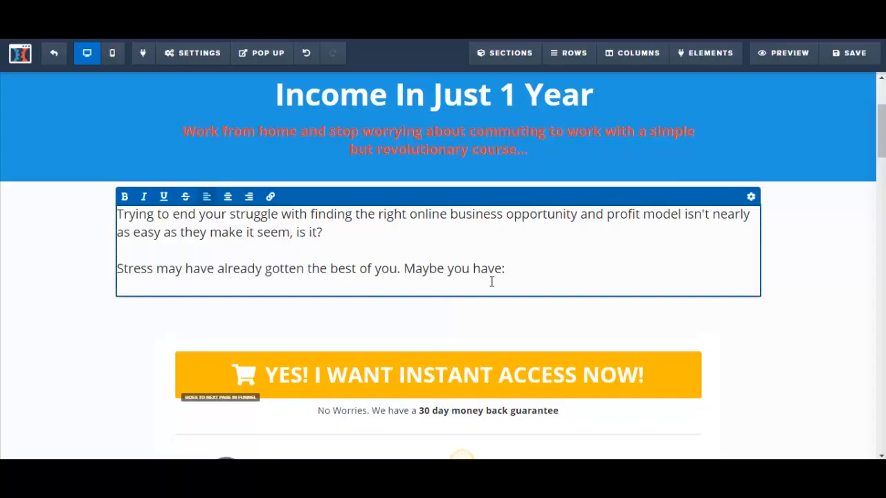
pyautogui.click(825, 271)
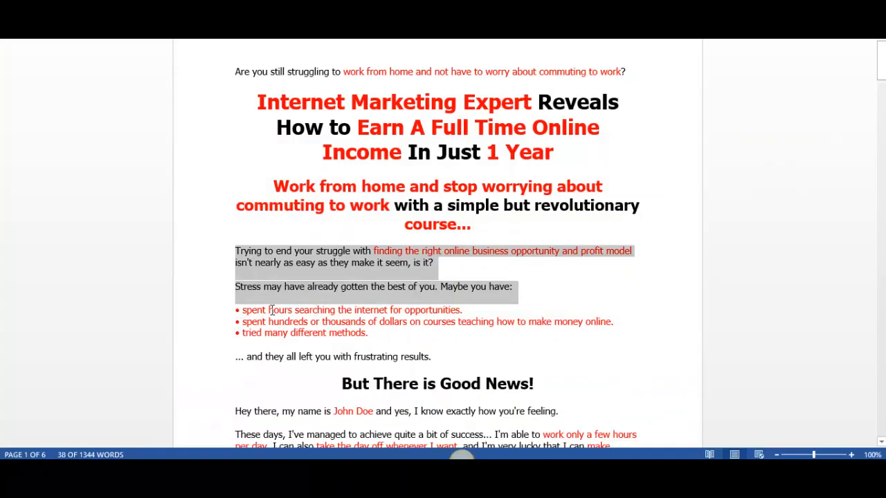
# Add a bullet list element below the "Trying to end your struggle" paragraph
pyautogui.click(272, 310)
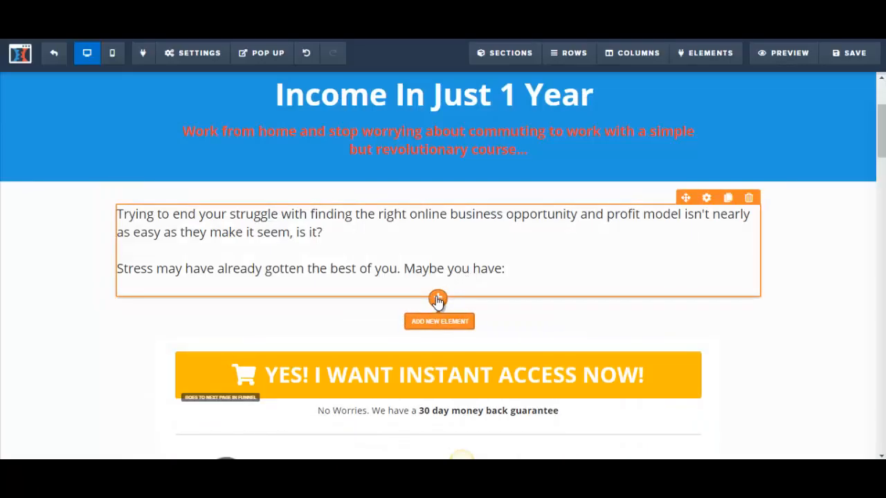
pyautogui.click(437, 299)
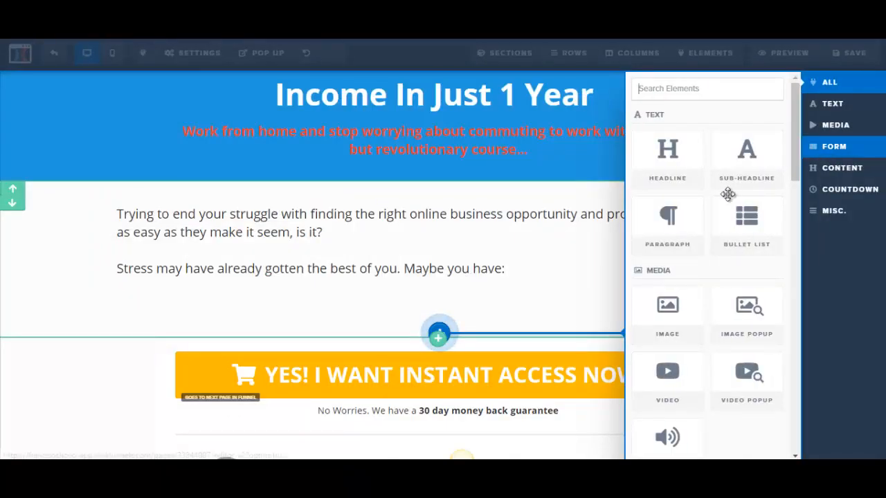
pyautogui.click(725, 238)
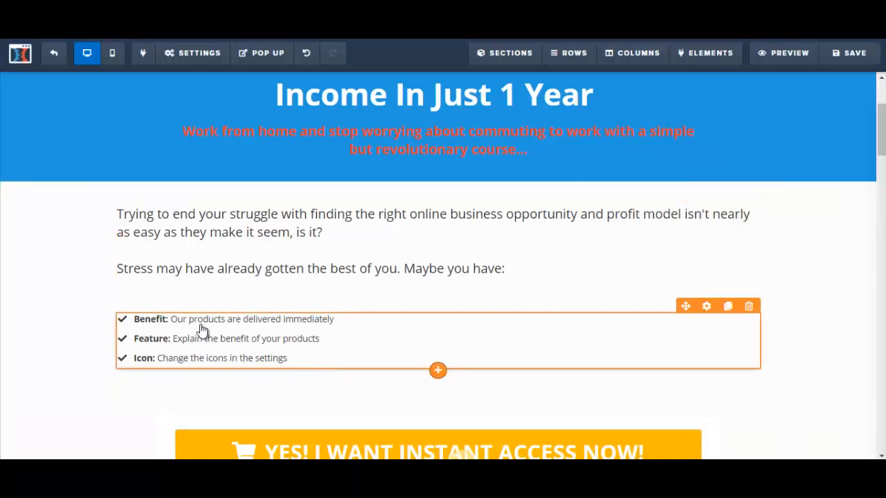
# Try replacing the bullet list's placeholder items with the Word document's three bullet points from "spent hours searching" to "tried many different methods.", and undo it
pyautogui.click(200, 325)
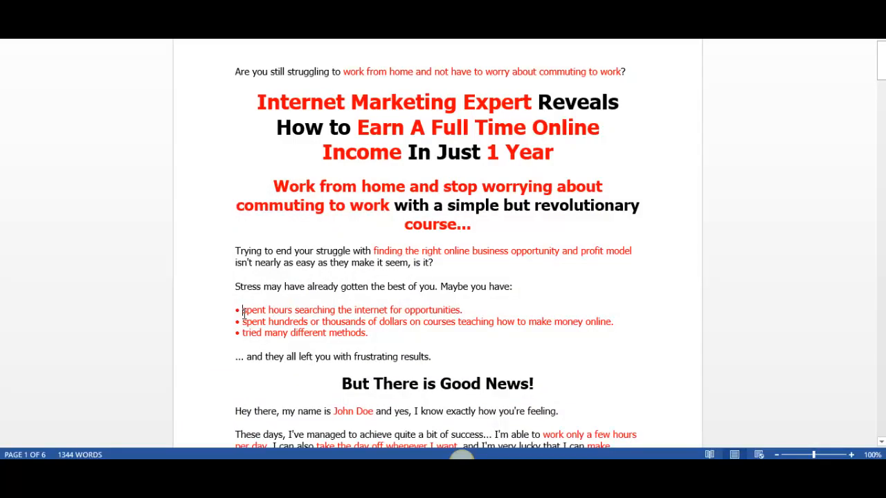
pyautogui.moveTo(243, 313); pyautogui.dragTo(462, 338)
pyautogui.hotkey('ctrl', 'c')
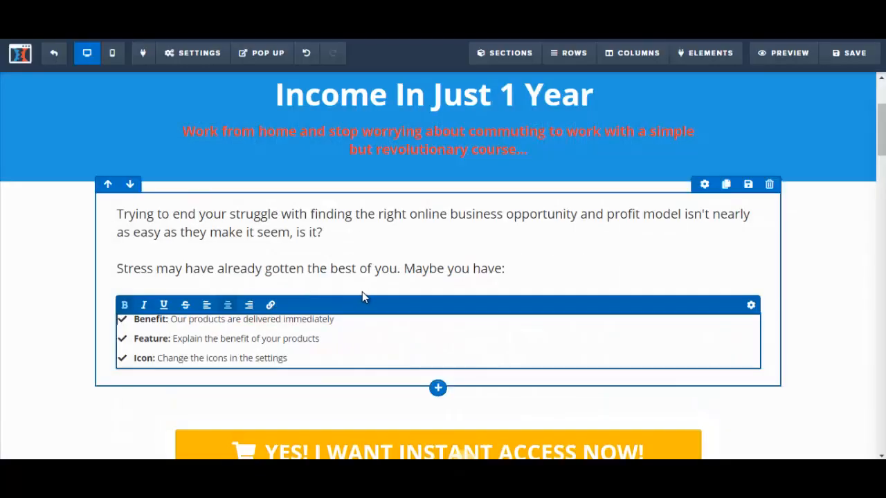
pyautogui.moveTo(135, 322); pyautogui.dragTo(315, 358)
pyautogui.hotkey('ctrl', 'v')
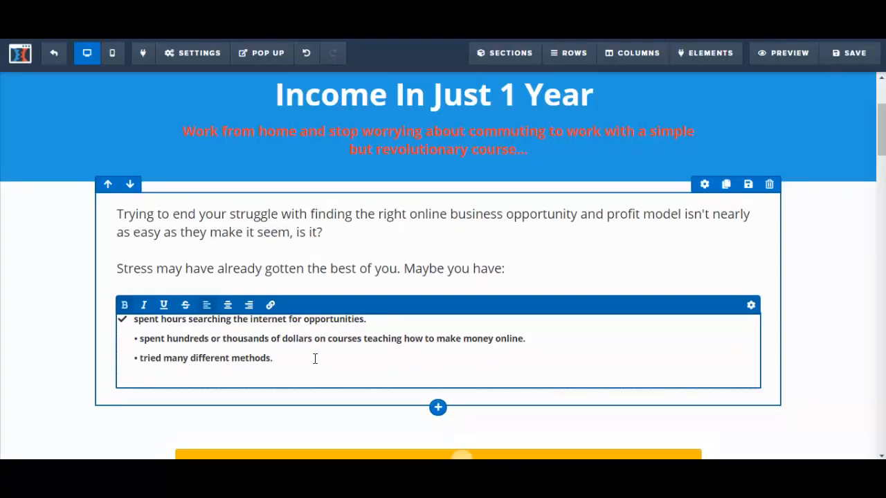
pyautogui.click(308, 54)
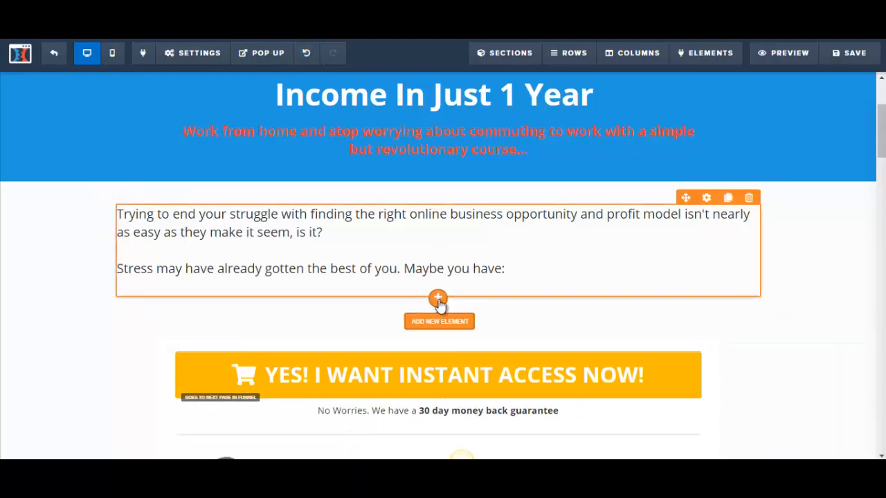
# Add a bullet list below the "Trying to end your struggle" paragraph and replace its first item with "spent hours searching the internet for opportunities." from the Word document
pyautogui.click(439, 303)
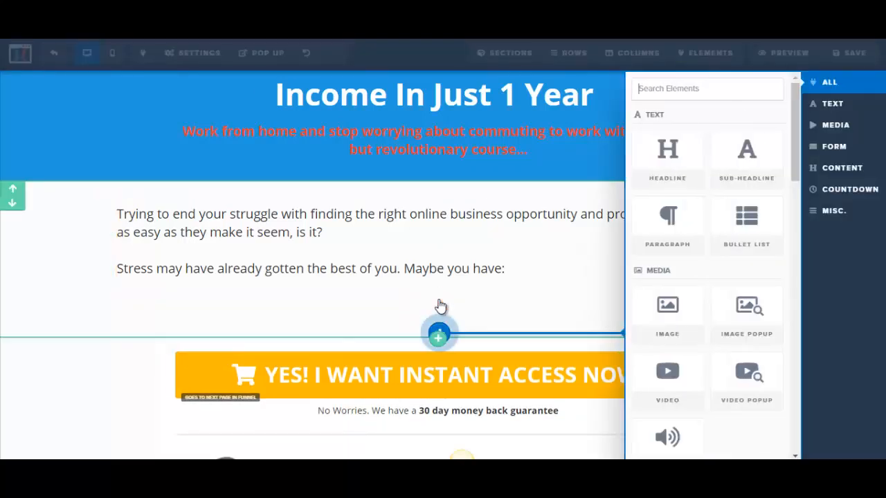
pyautogui.click(759, 239)
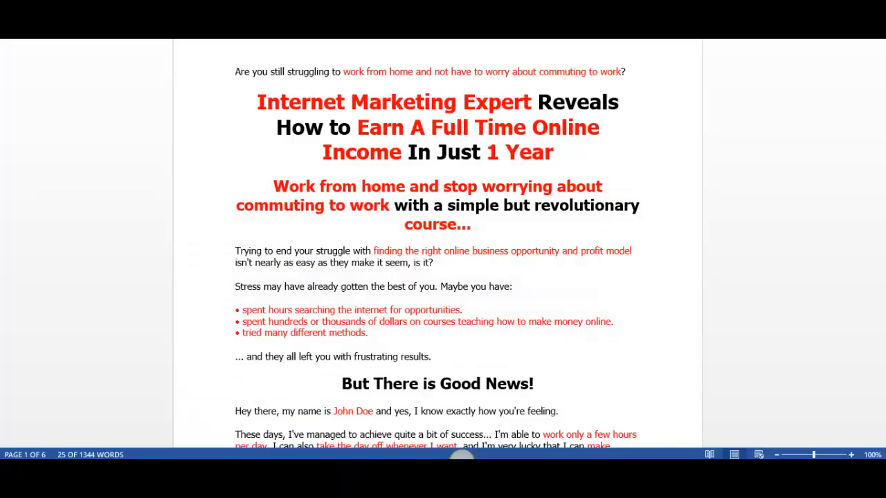
pyautogui.click(250, 320)
pyautogui.moveTo(243, 311); pyautogui.dragTo(464, 312)
pyautogui.hotkey('ctrl', 'c')
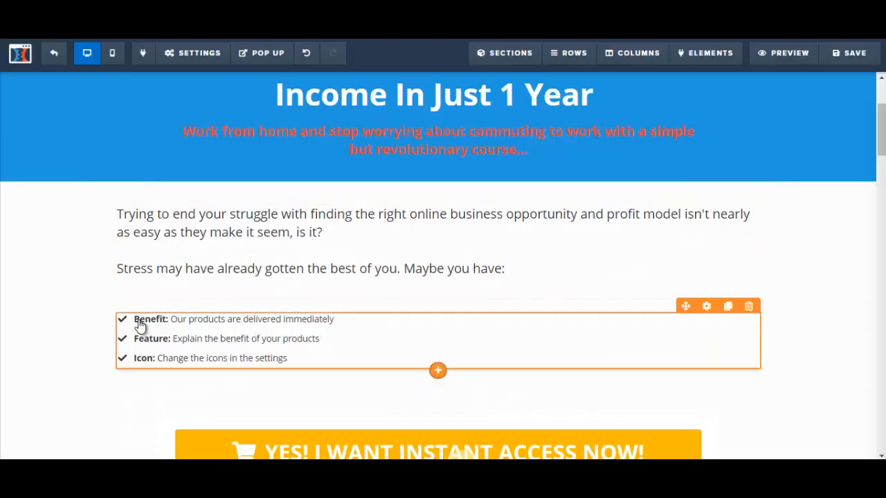
pyautogui.click(137, 319)
pyautogui.moveTo(136, 319); pyautogui.dragTo(337, 325)
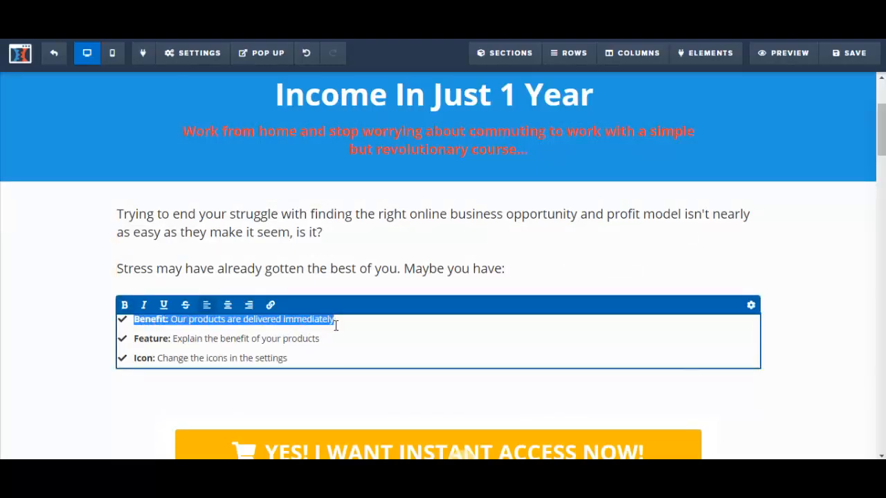
pyautogui.hotkey('ctrl', 'v')
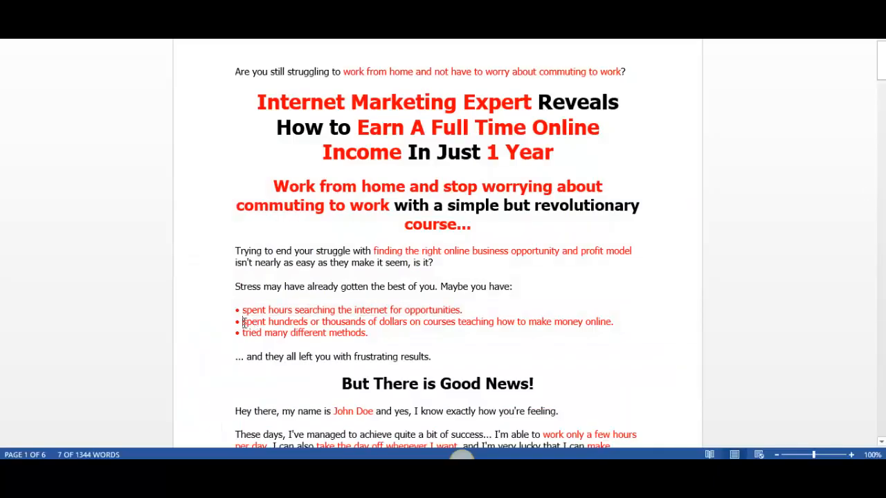
# Replace the list's second item with the Word document's "spent hundreds or thousands of dollars on courses teaching how to make money online."
pyautogui.moveTo(244, 323); pyautogui.dragTo(618, 322)
pyautogui.hotkey('ctrl', 'c')
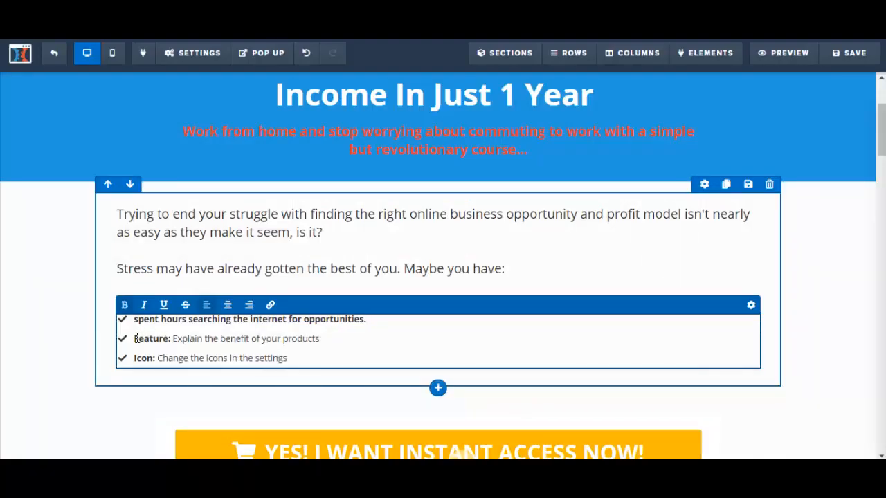
pyautogui.moveTo(134, 338); pyautogui.dragTo(320, 342)
pyautogui.hotkey('ctrl', 'v')
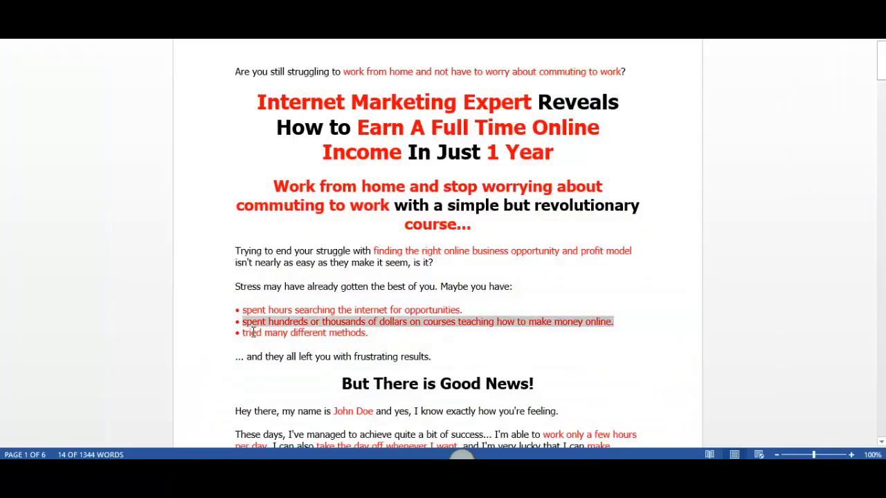
# Replace the list's third placeholder item with "tried many different methods." copied from the Word document
pyautogui.moveTo(242, 332); pyautogui.dragTo(371, 333)
pyautogui.hotkey('ctrl', 'c')
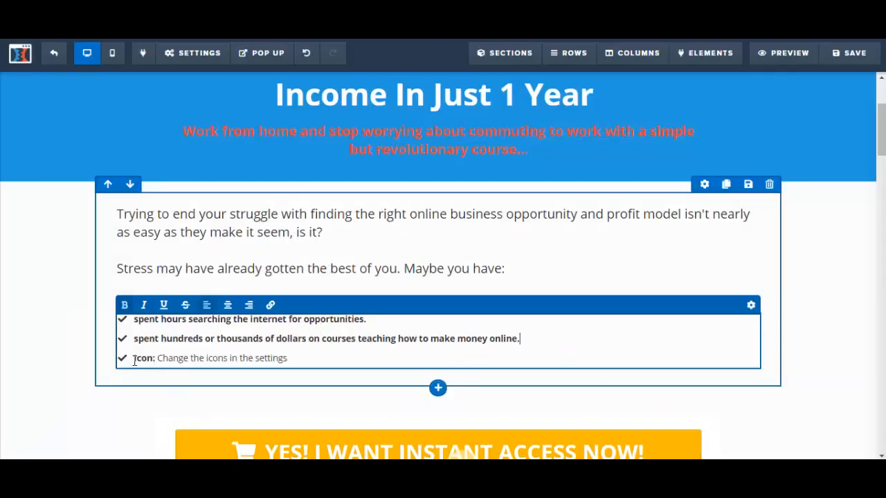
pyautogui.moveTo(133, 359); pyautogui.dragTo(306, 356)
pyautogui.hotkey('ctrl', 'v')
# Try the Ordered List type on the bullet list and return it to Icon List
pyautogui.hotkey('ctrl', 'a')
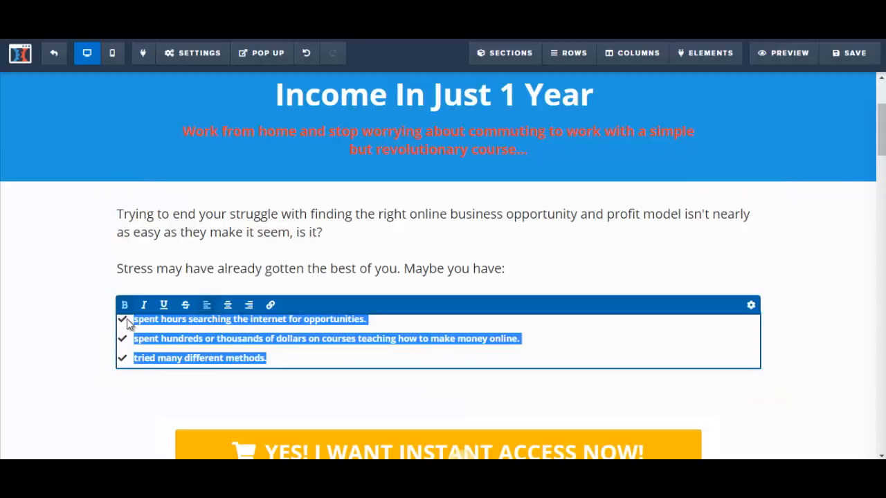
pyautogui.click(750, 306)
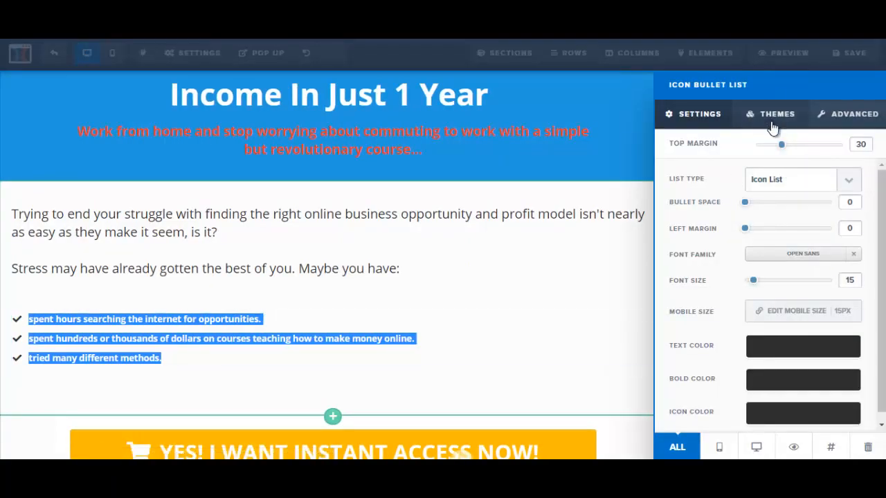
pyautogui.click(847, 180)
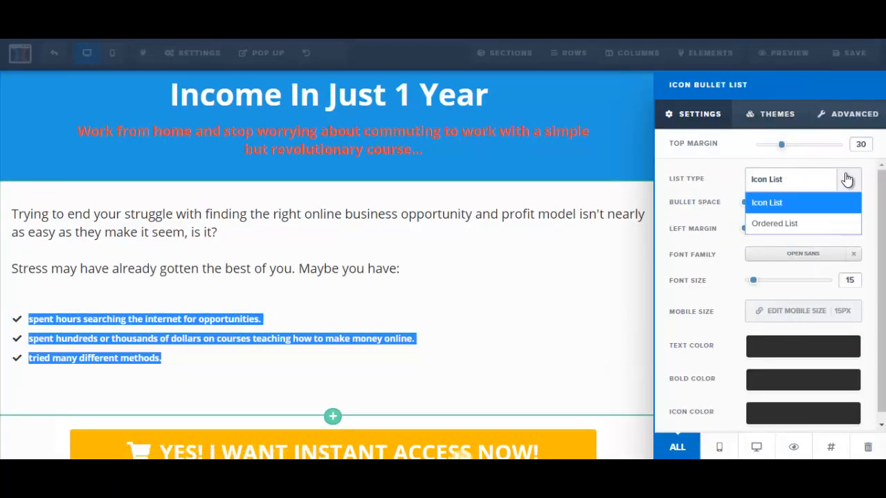
pyautogui.click(807, 221)
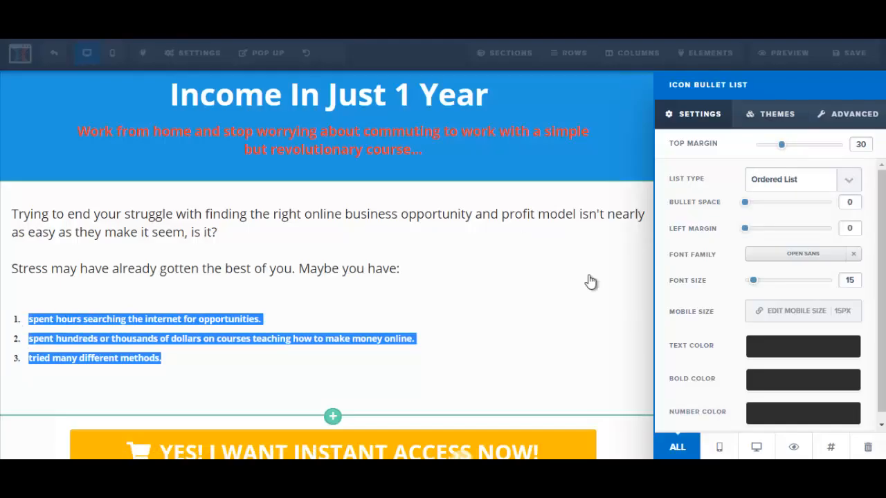
pyautogui.click(850, 185)
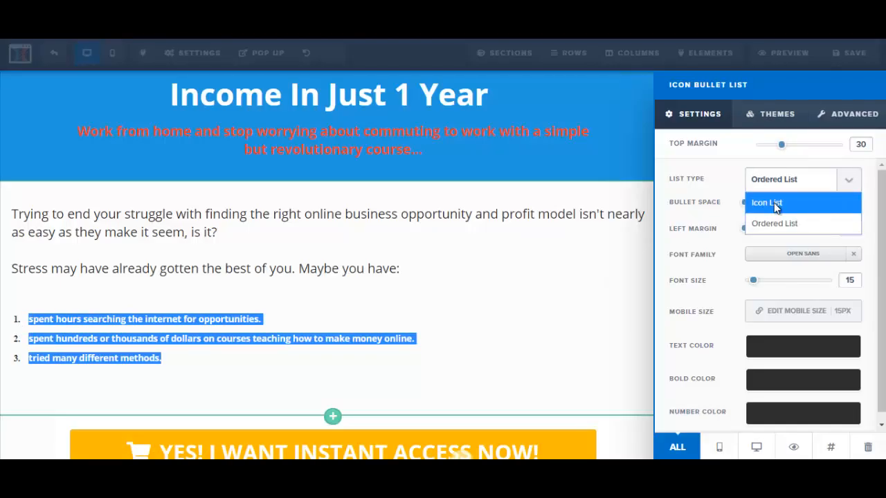
pyautogui.click(773, 203)
# Apply the theme with white check marks on green squares to the bullet list
pyautogui.click(773, 125)
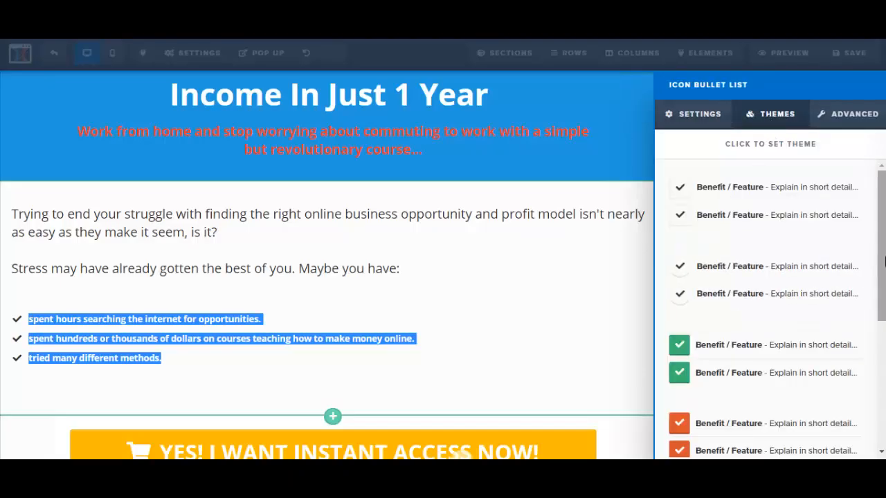
pyautogui.moveTo(884, 267); pyautogui.dragTo(885, 297)
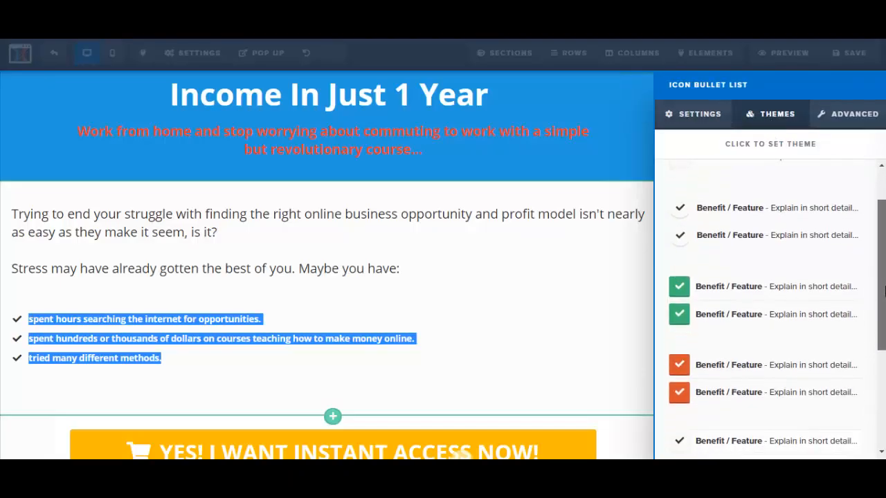
pyautogui.click(680, 290)
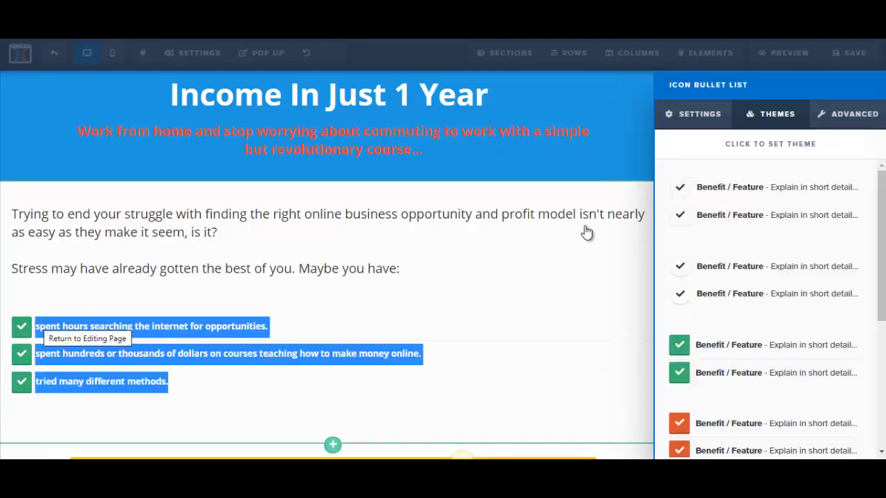
# Examine the alternative icons offered for the first bullet in the list's advanced style settings
pyautogui.click(845, 117)
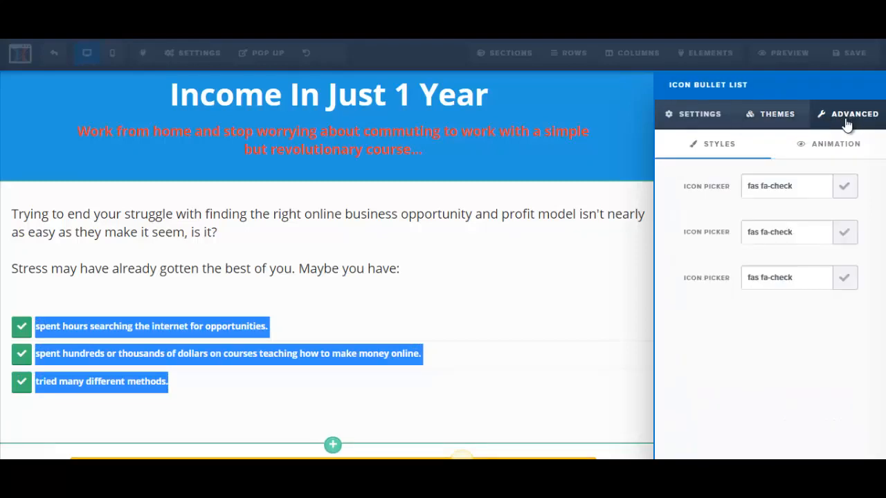
pyautogui.click(845, 185)
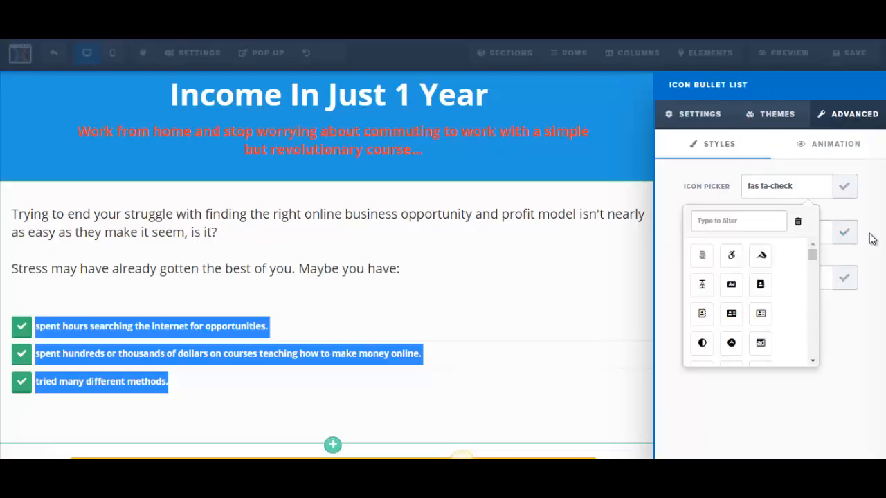
pyautogui.click(876, 198)
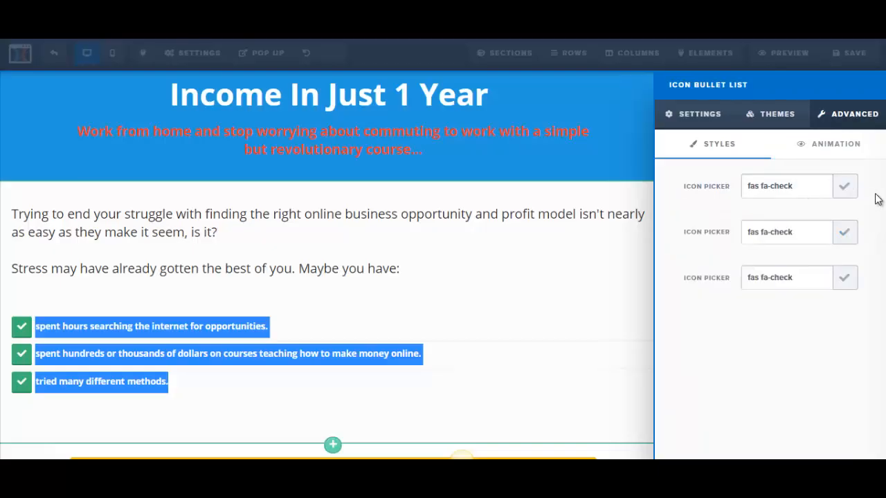
pyautogui.click(694, 118)
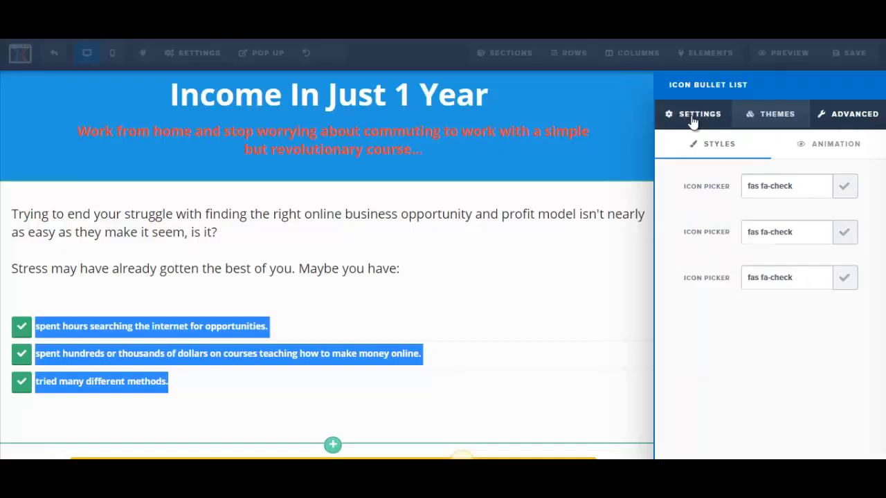
pyautogui.click(287, 247)
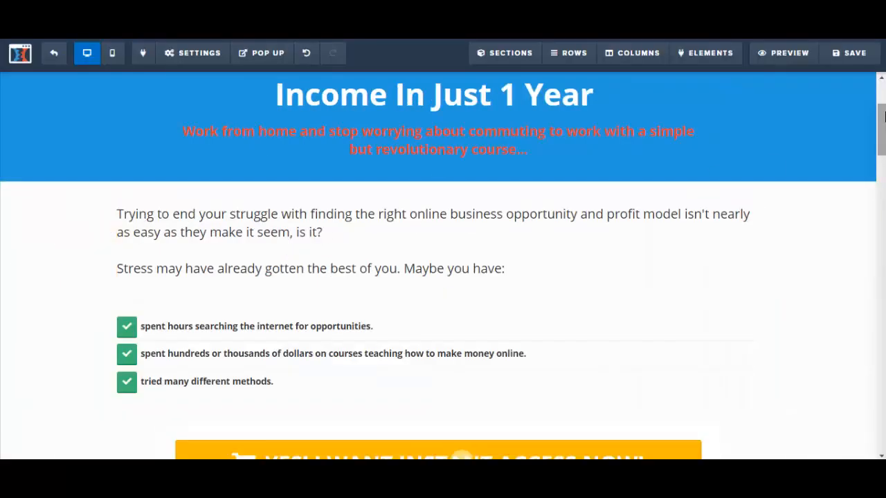
# Set the font size of the three-item bullet list to 22
pyautogui.scroll(-1, 883, 125)
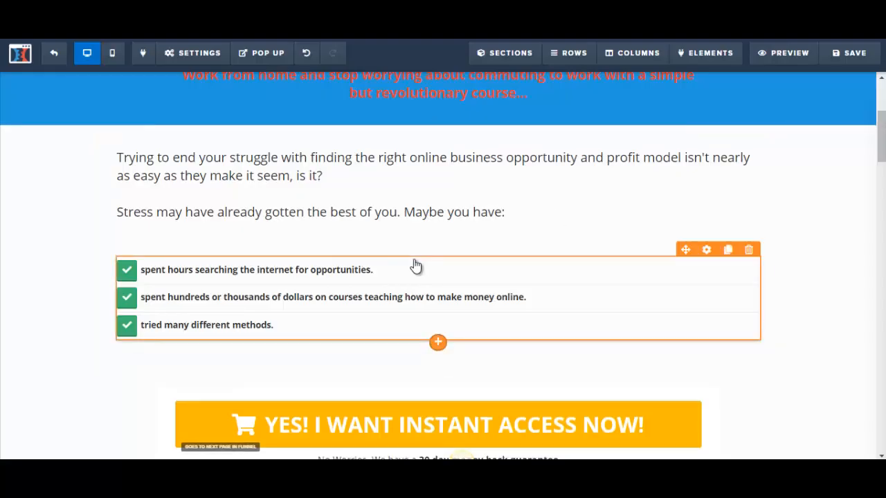
pyautogui.click(157, 273)
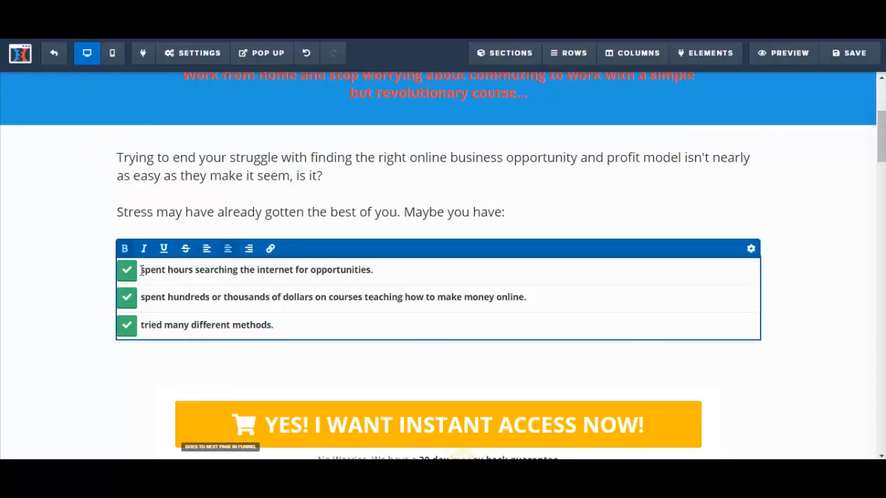
pyautogui.moveTo(140, 270); pyautogui.dragTo(308, 316)
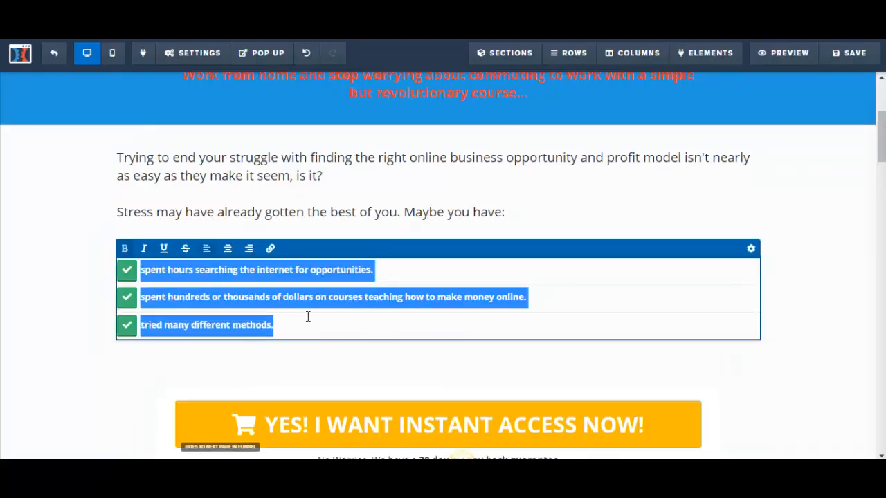
pyautogui.click(751, 251)
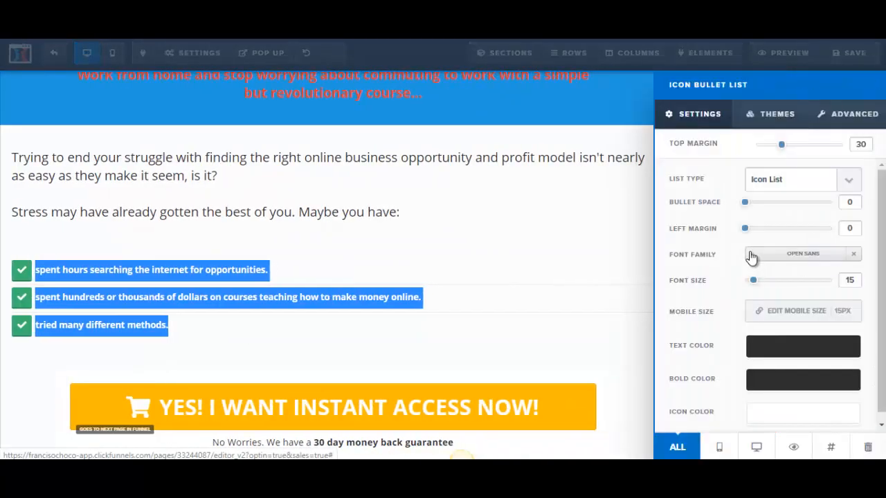
pyautogui.moveTo(753, 279); pyautogui.dragTo(762, 283)
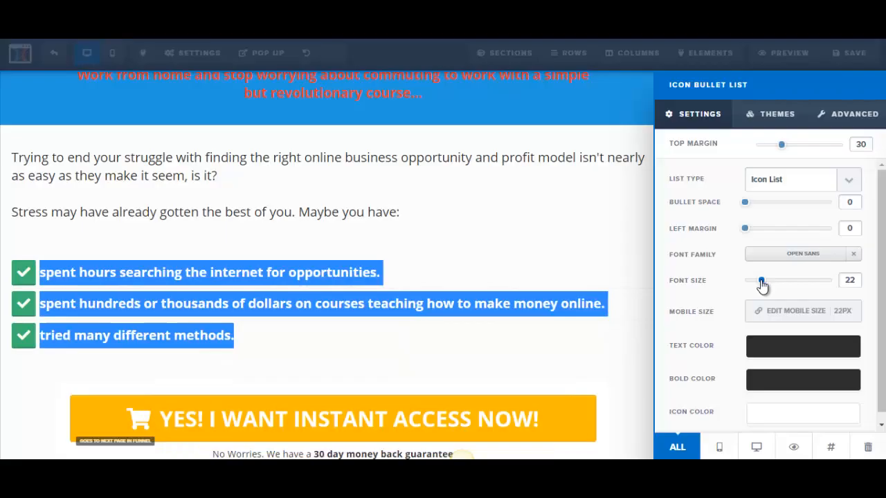
pyautogui.click(509, 260)
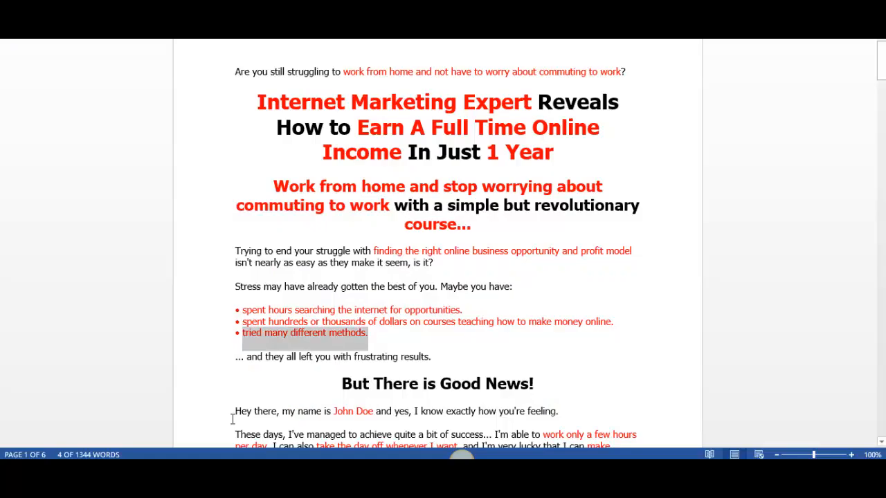
# Add a paragraph below the bullet list and replace its placeholder text with the Word document's "... and they all left you with frustrating results."
pyautogui.moveTo(232, 363); pyautogui.dragTo(438, 359)
pyautogui.hotkey('ctrl', 'c')
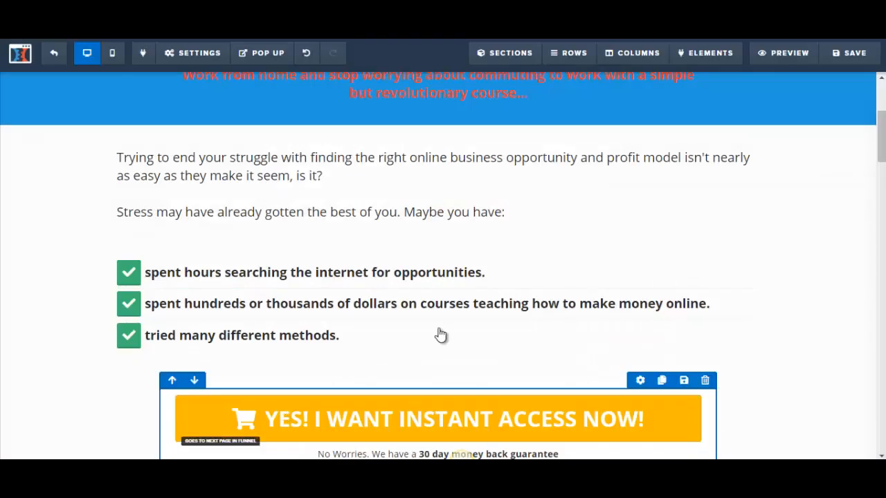
pyautogui.moveTo(396, 350)
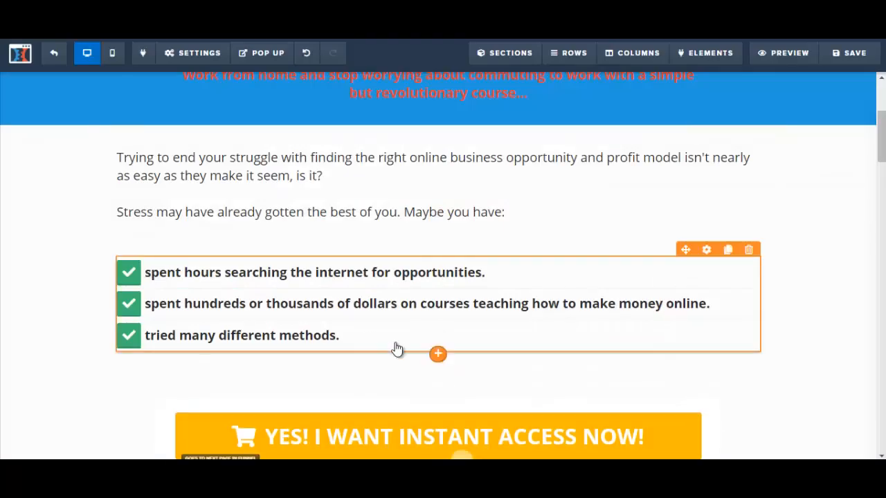
pyautogui.click(438, 356)
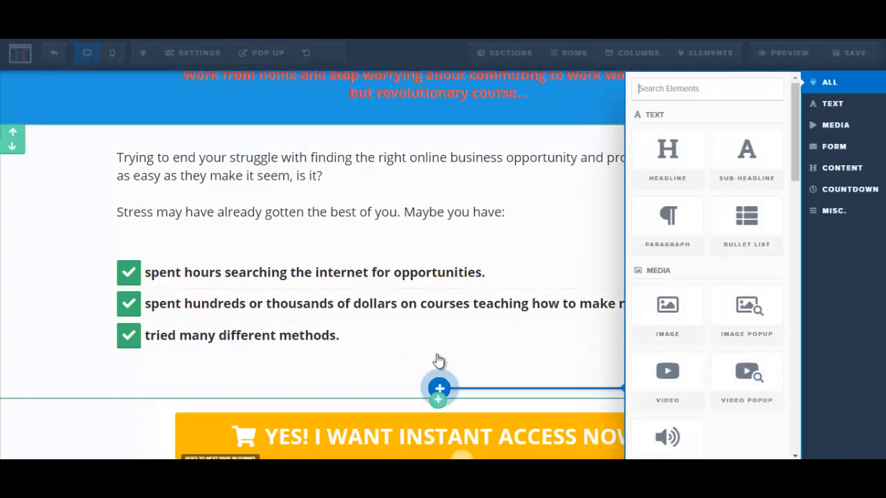
pyautogui.click(675, 244)
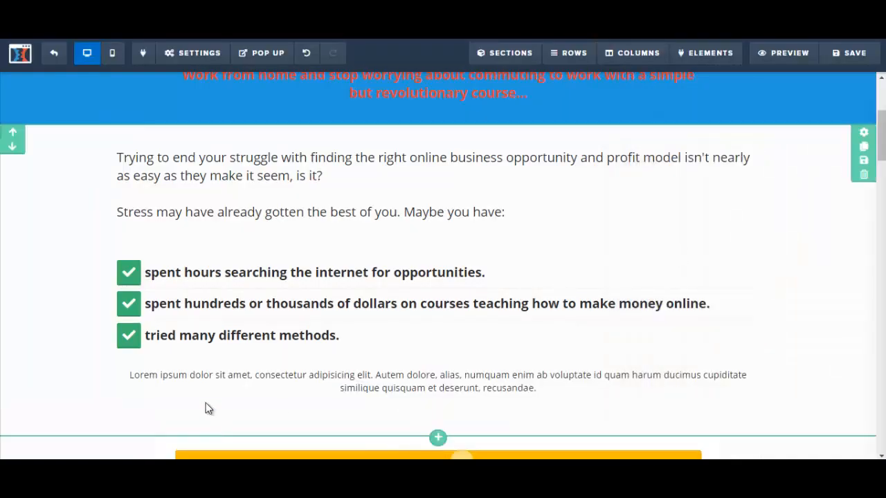
pyautogui.click(163, 382)
pyautogui.moveTo(130, 377); pyautogui.dragTo(544, 388)
pyautogui.hotkey('ctrl', 'v')
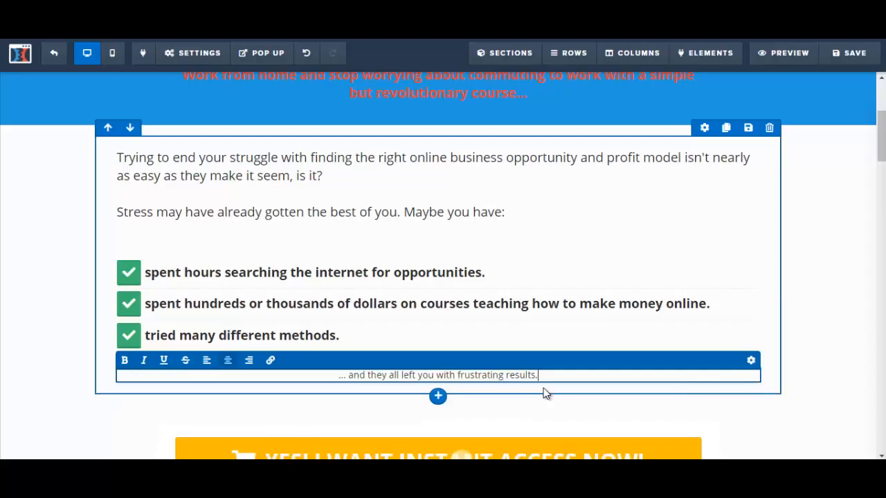
# Left-align the "... and they all left you with frustrating results." paragraph
pyautogui.moveTo(338, 375); pyautogui.dragTo(546, 388)
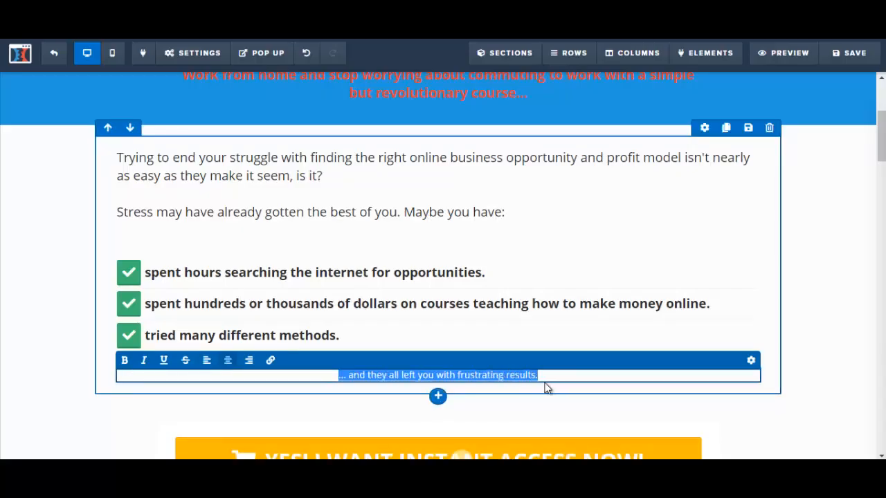
pyautogui.click(379, 377)
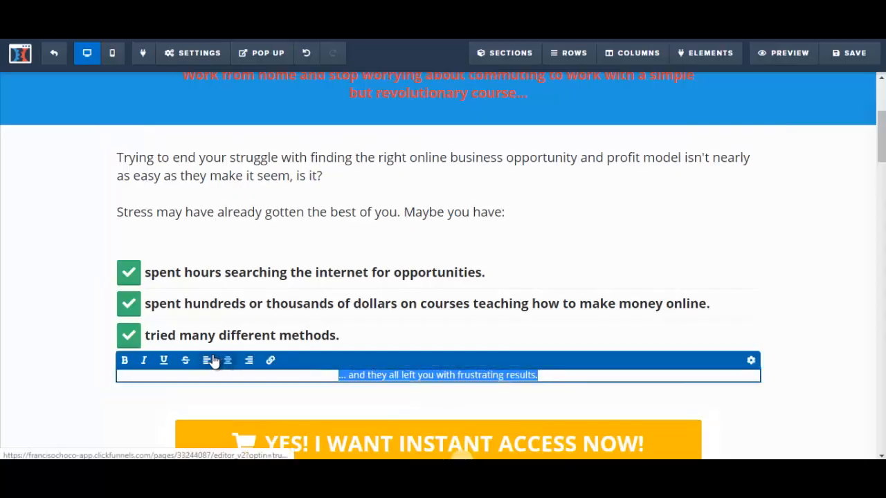
pyautogui.click(206, 360)
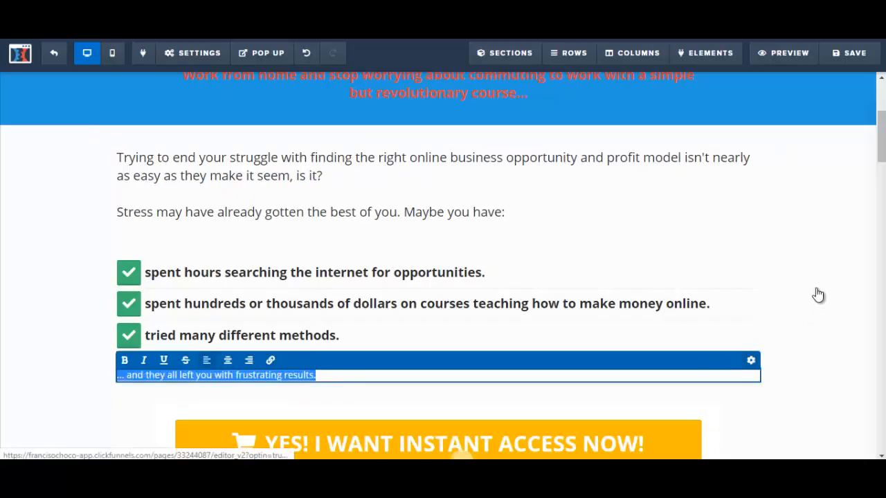
# Set the font size of the "... and they all left you with frustrating results." paragraph to 22
pyautogui.click(751, 361)
pyautogui.moveTo(882, 222); pyautogui.dragTo(884, 242)
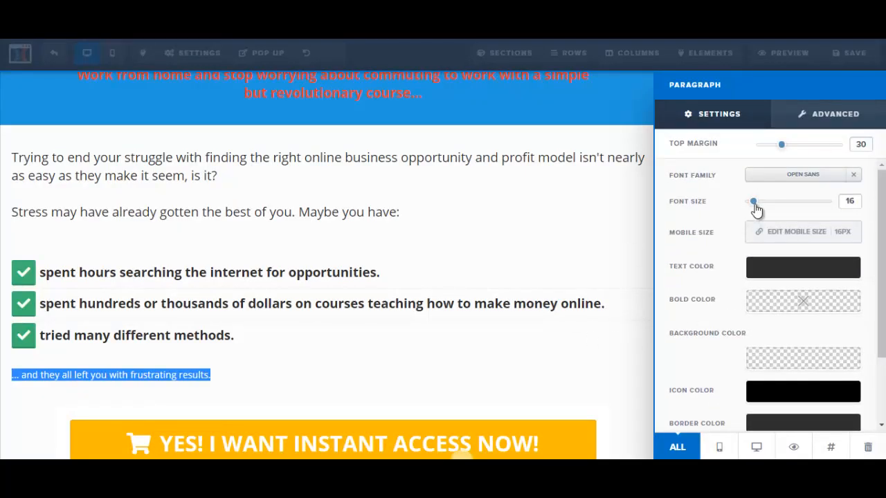
pyautogui.moveTo(753, 201); pyautogui.dragTo(765, 207)
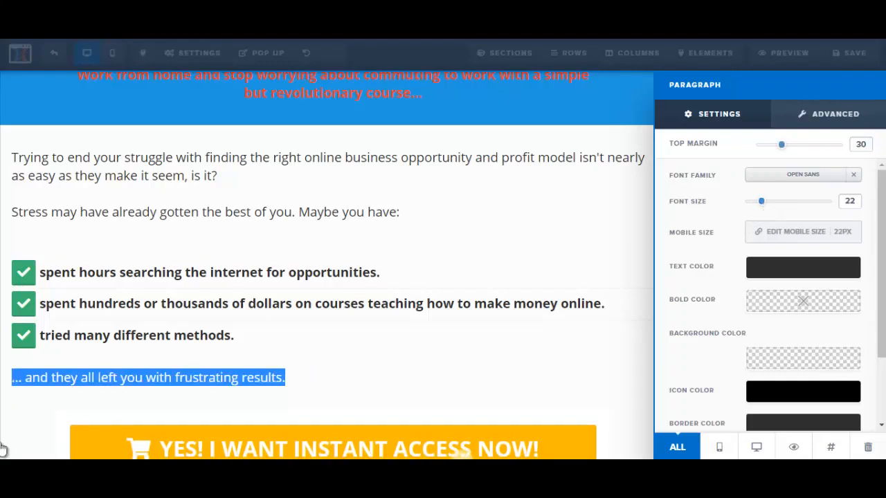
pyautogui.click(419, 287)
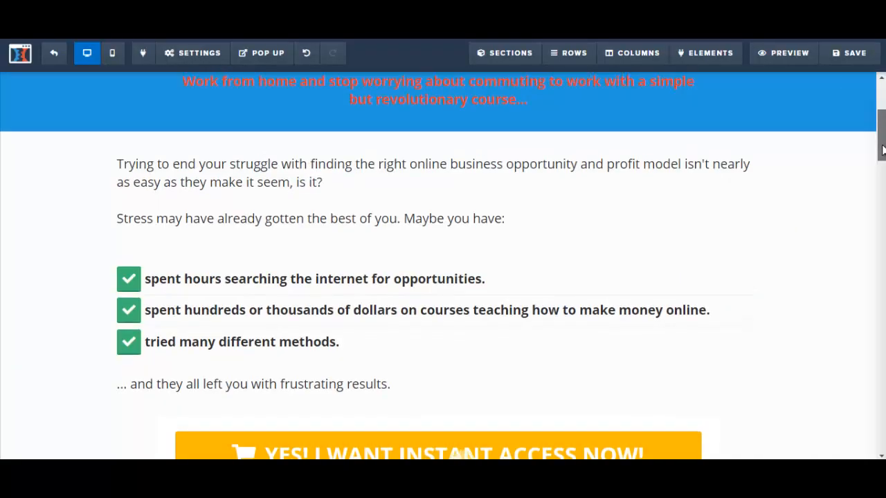
# Move the "YES! I WANT INSTANT ACCESS NOW!" button from above the guarantee text to below the first Content Headline's body text
pyautogui.scroll(1, 882, 150)
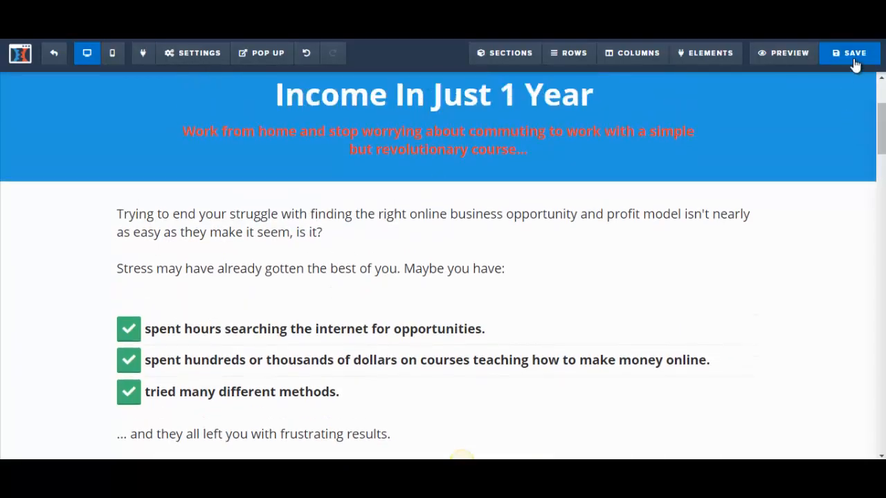
pyautogui.scroll(3, 851, 111)
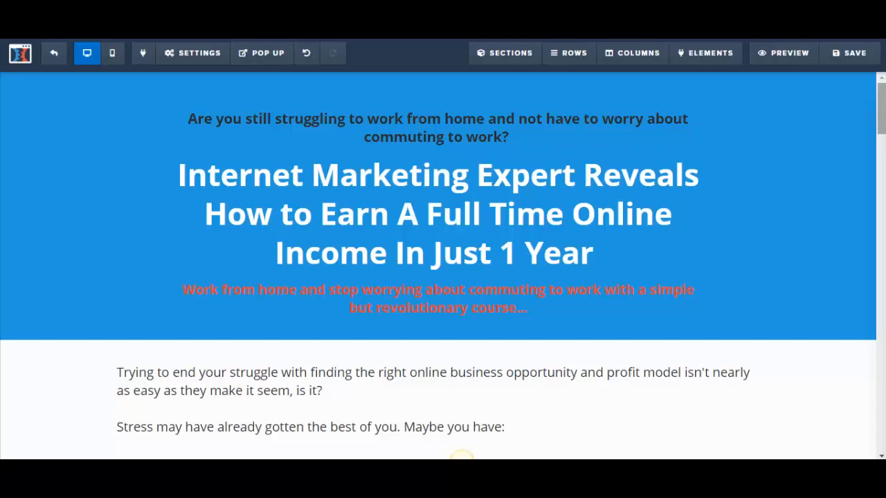
pyautogui.scroll(-4, 465, 215)
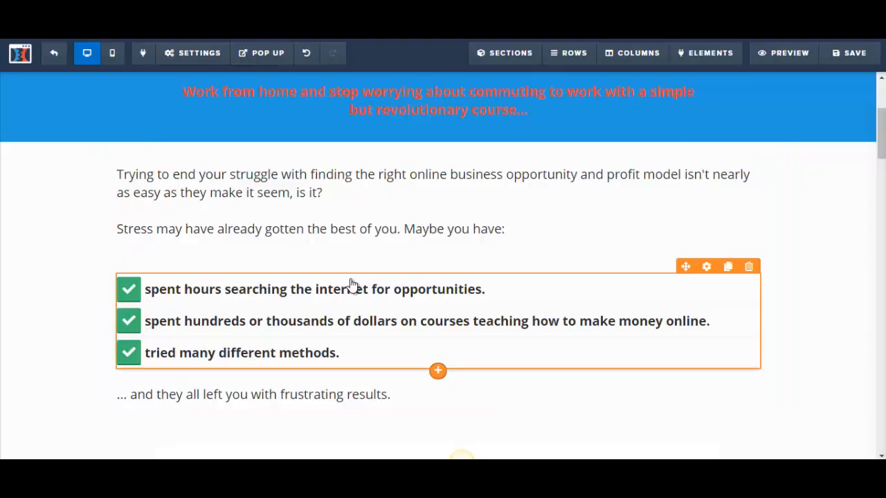
pyautogui.moveTo(882, 125); pyautogui.dragTo(883, 138)
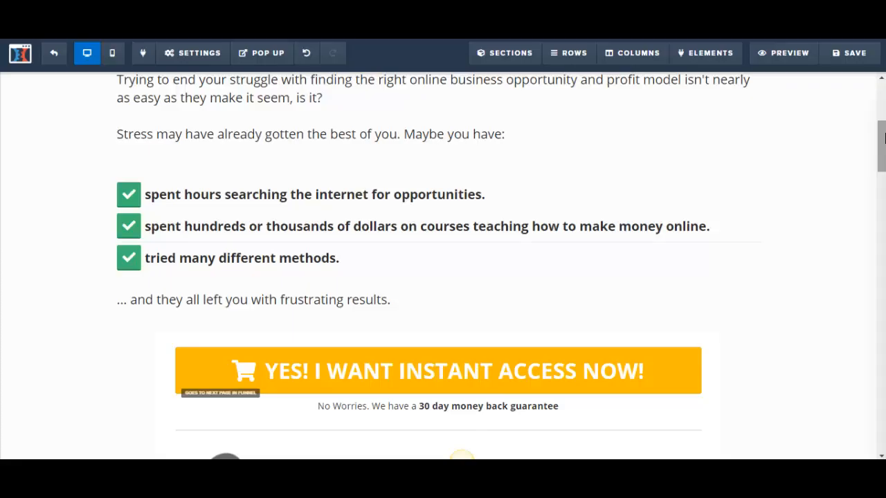
pyautogui.moveTo(885, 139); pyautogui.dragTo(885, 159)
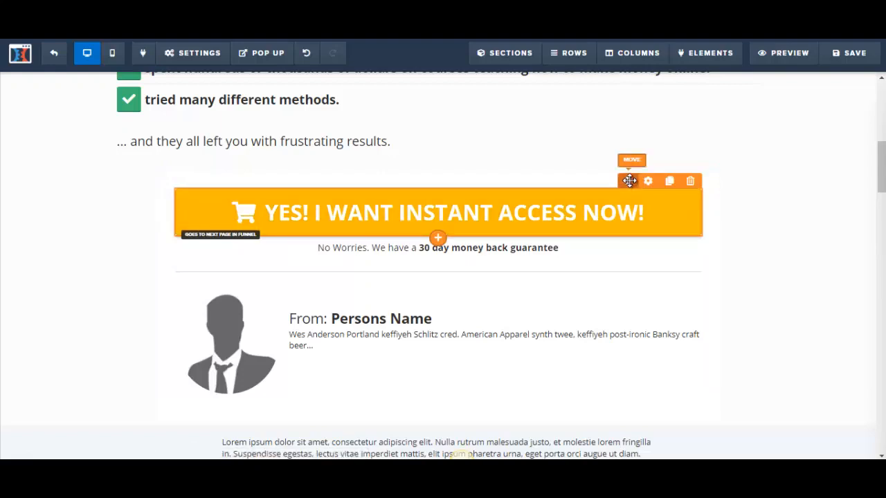
pyautogui.moveTo(629, 181); pyautogui.dragTo(605, 360)
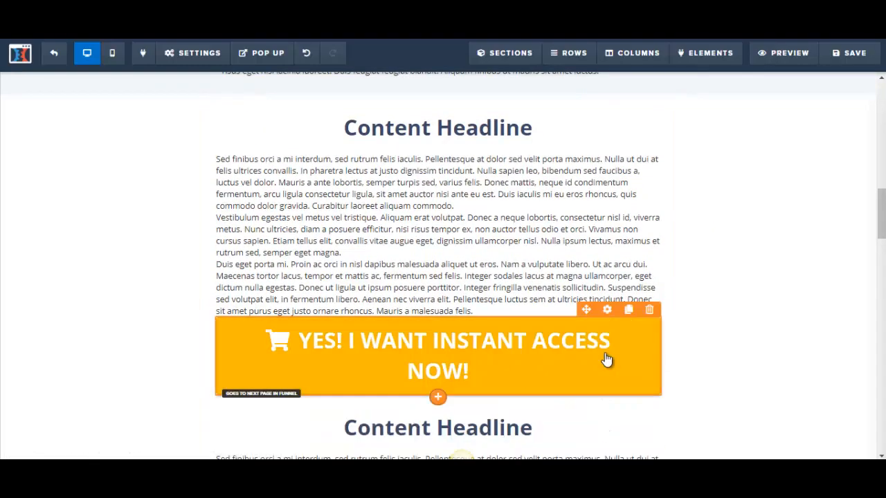
# Move the "No Worries. We have a 30 day money back guarantee" text directly beneath the relocated "YES! I WANT INSTANT ACCESS NOW!" button
pyautogui.moveTo(882, 229); pyautogui.dragTo(882, 176)
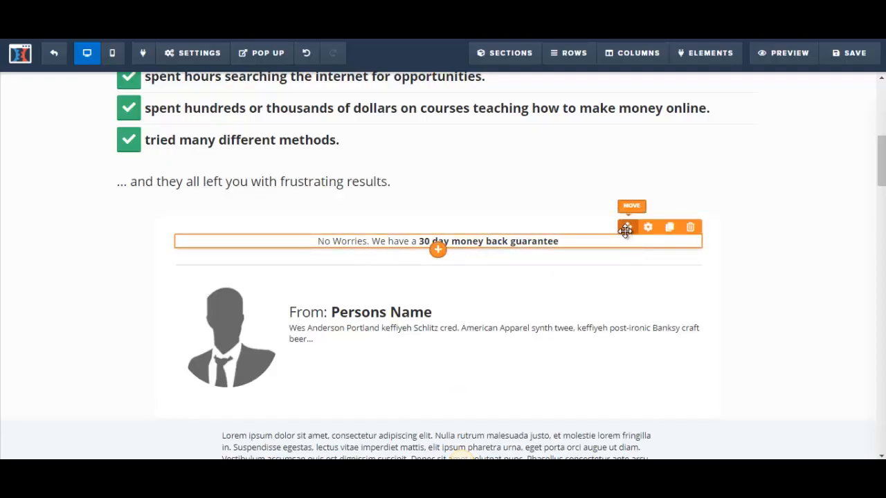
pyautogui.scroll(-3, 568, 415)
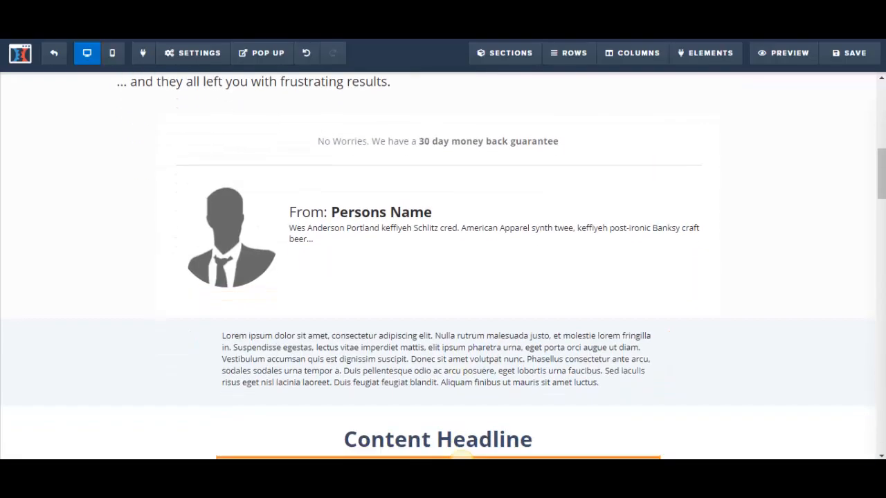
pyautogui.scroll(-3, 564, 442)
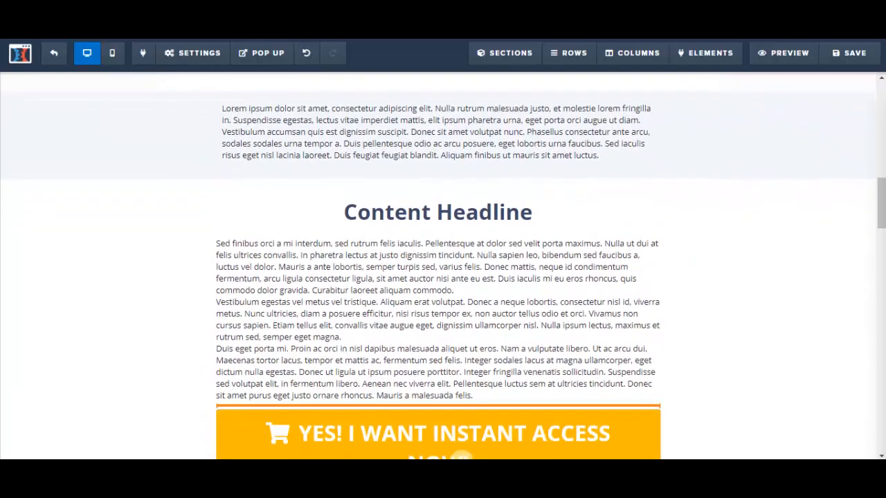
pyautogui.moveTo(554, 388); pyautogui.dragTo(534, 378)
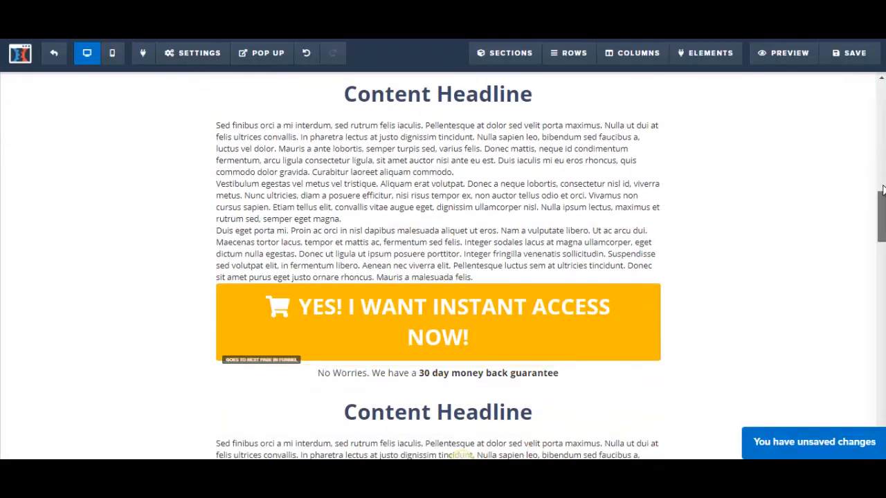
# View the uploaded image library from the page owner block's image setting, leaving the current picture in place
pyautogui.moveTo(881, 202); pyautogui.dragTo(883, 144)
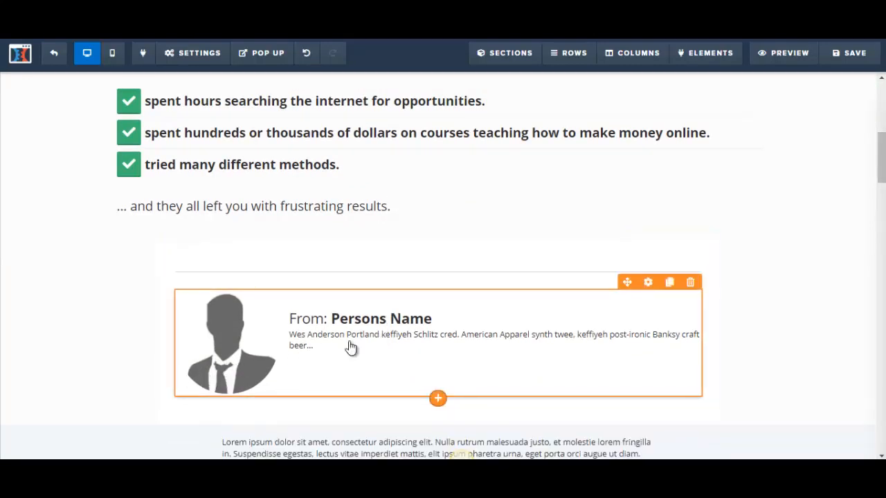
pyautogui.click(649, 284)
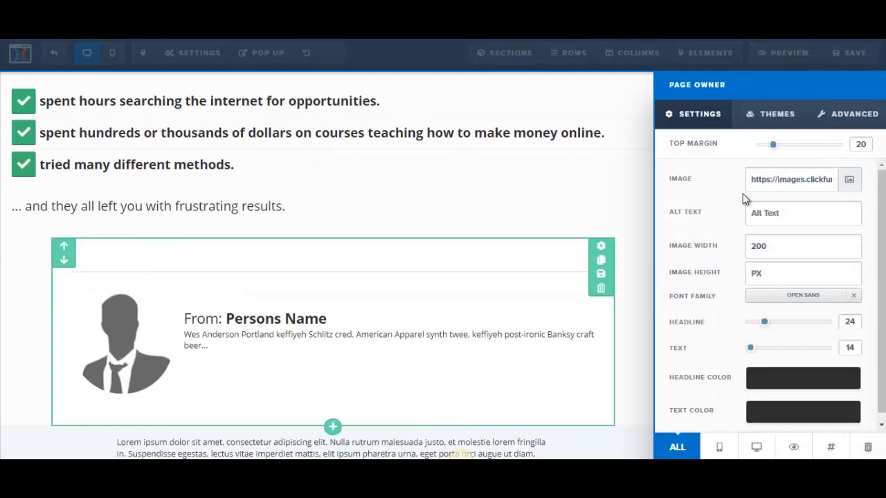
pyautogui.click(851, 179)
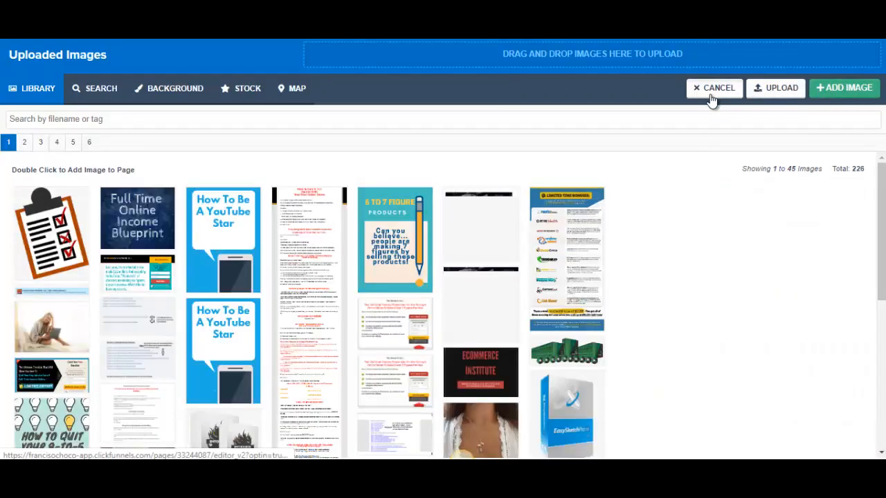
pyautogui.click(713, 97)
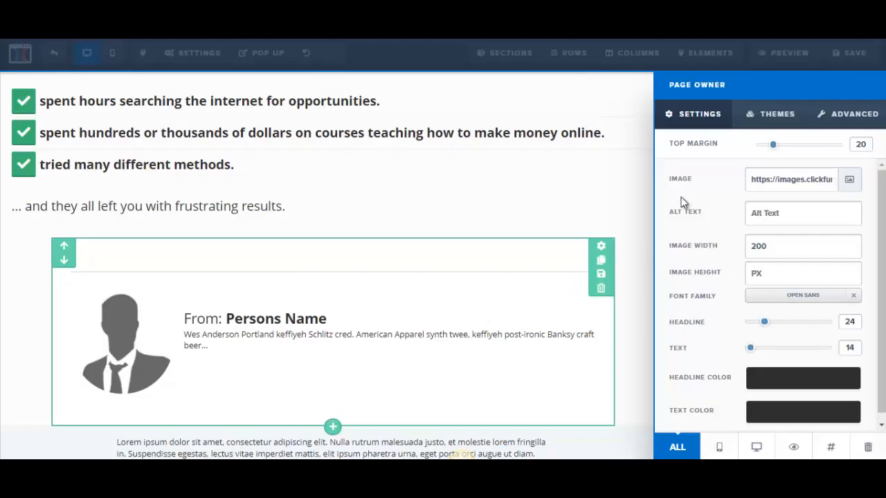
# Try the Text / Image layout on the page owner block, then restore Image / Text
pyautogui.click(833, 122)
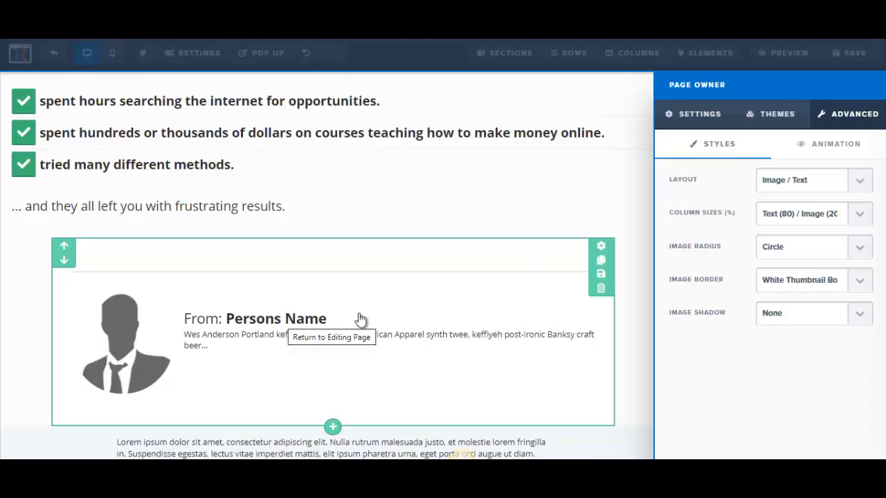
pyautogui.click(862, 182)
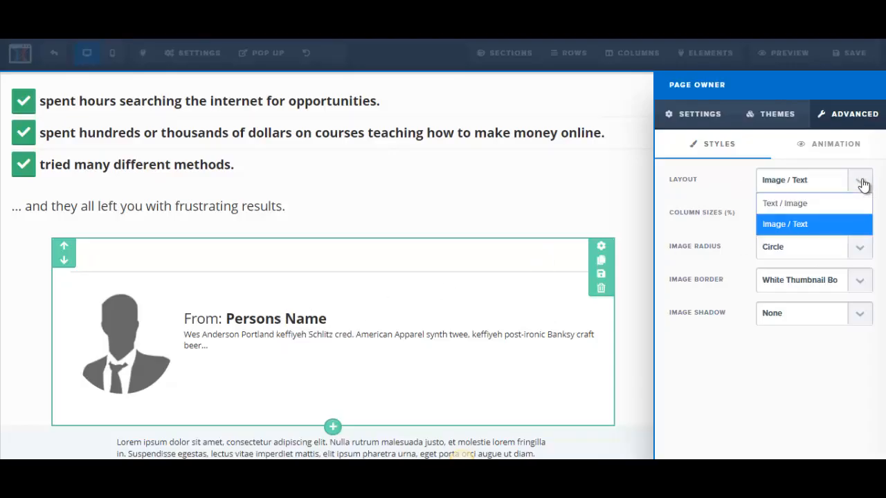
pyautogui.click(794, 208)
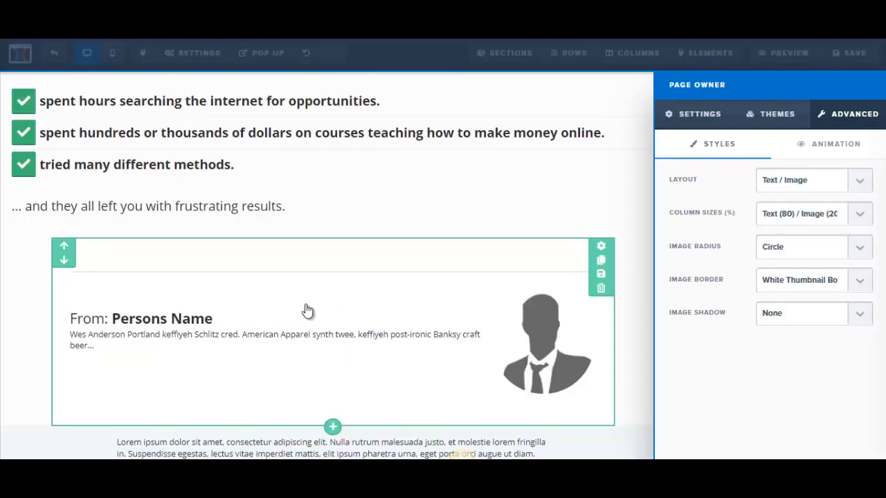
pyautogui.click(862, 182)
pyautogui.click(807, 224)
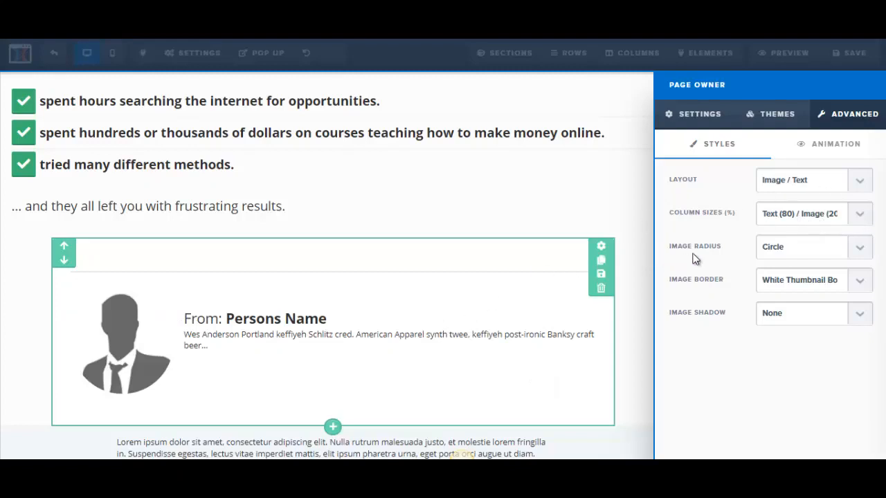
# Try Round Corners as the page owner picture's image radius, restore Circle, and view the image border options
pyautogui.click(856, 250)
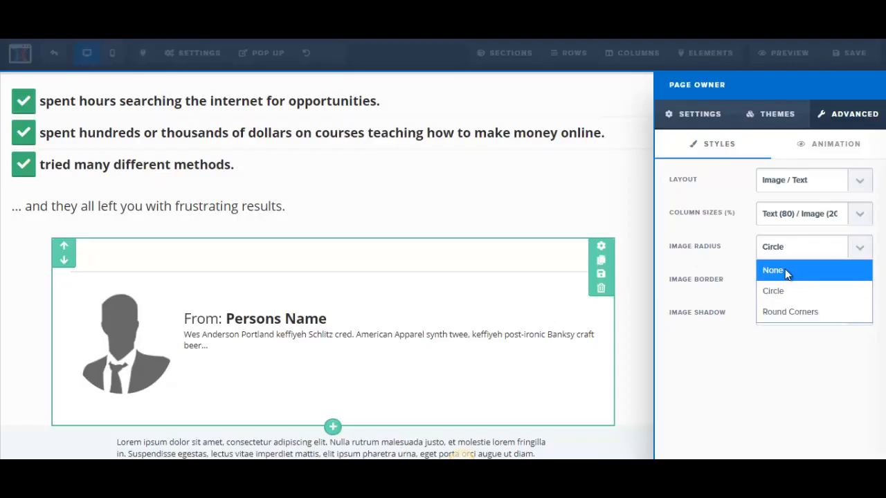
pyautogui.click(789, 311)
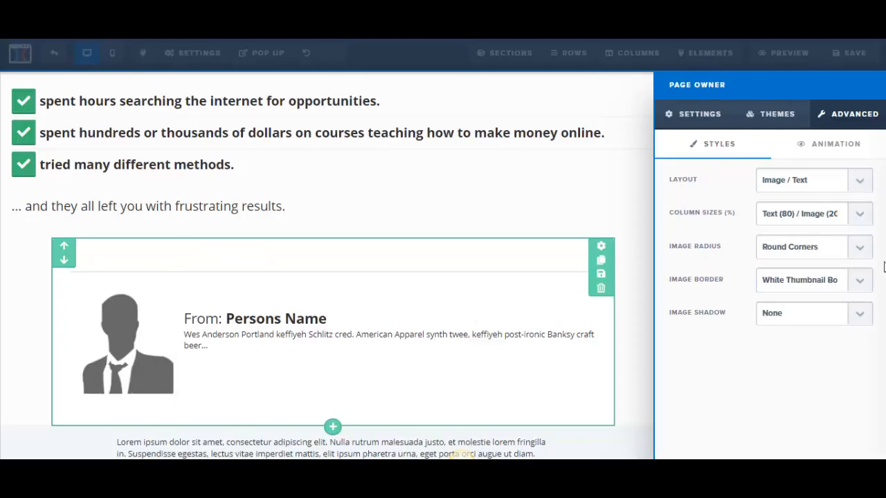
pyautogui.click(863, 261)
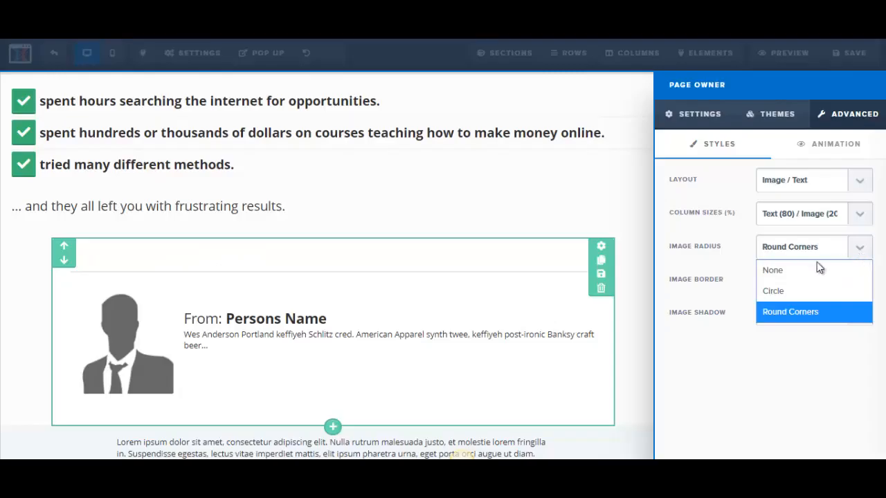
pyautogui.click(790, 291)
pyautogui.click(860, 282)
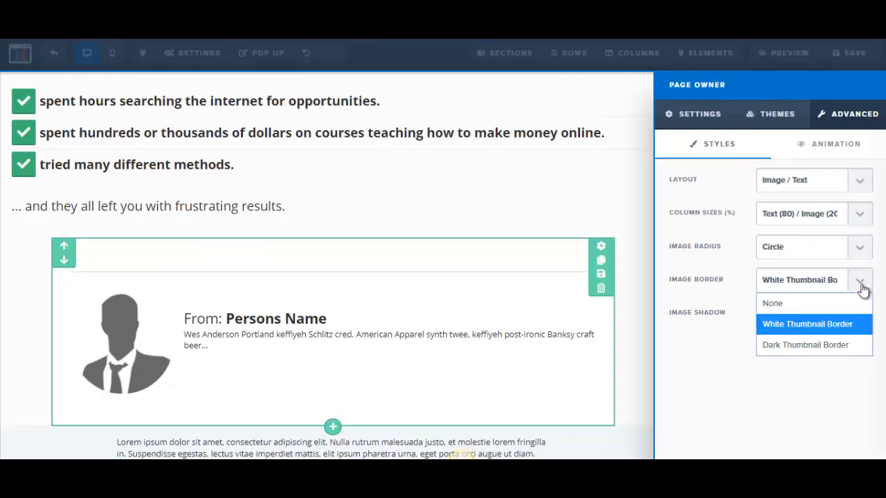
pyautogui.click(709, 123)
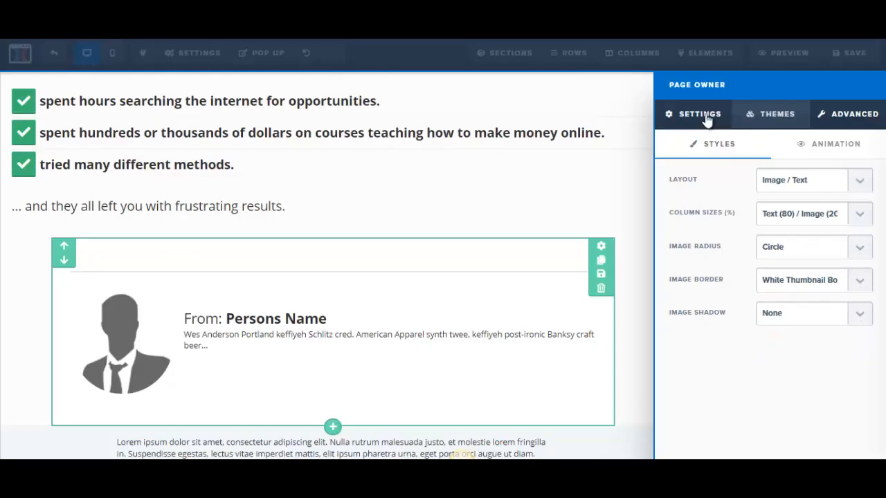
# Replace the "Persons Name" placeholder after "From:" in the page owner block with the owner's full name
pyautogui.click(267, 330)
pyautogui.click(348, 317)
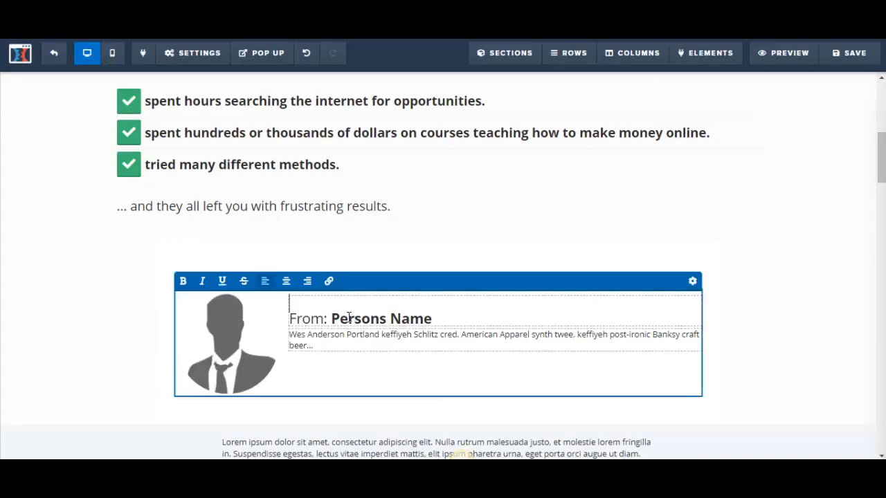
pyautogui.moveTo(332, 320); pyautogui.dragTo(426, 319)
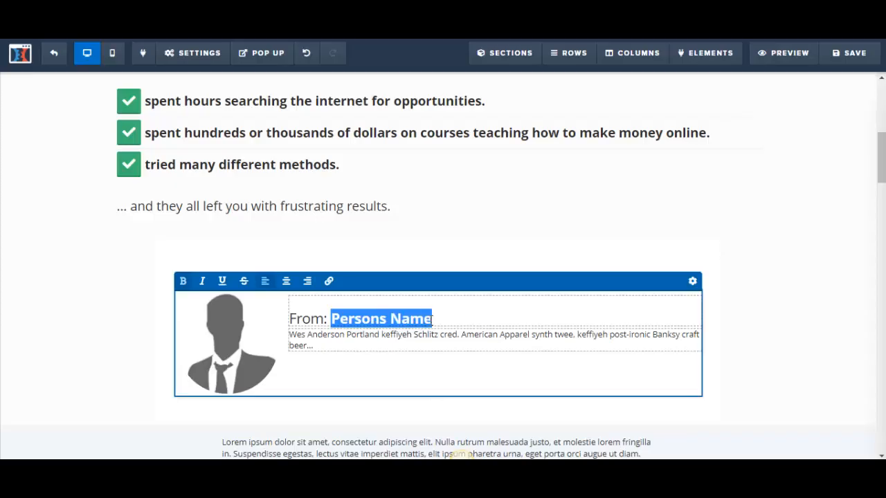
pyautogui.write('John')
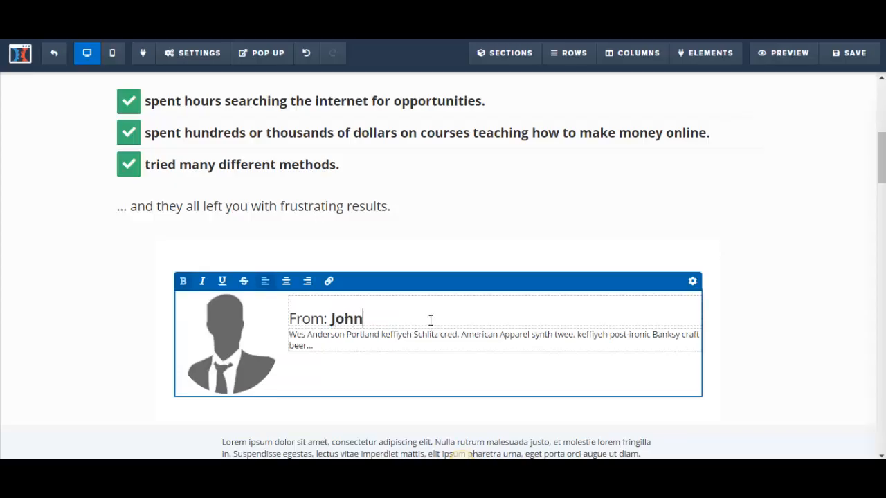
pyautogui.write(' Doe')
# Replace the placeholder description under the page owner's name with "Internet Marketer"
pyautogui.click(311, 343)
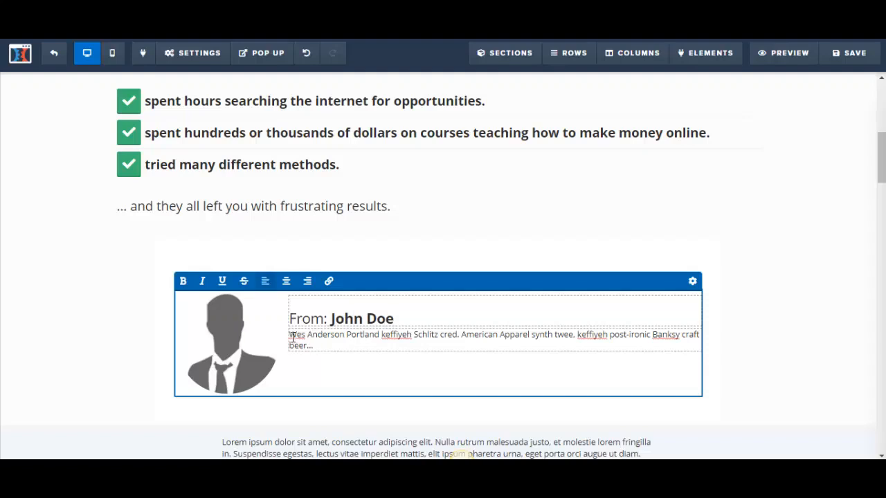
pyautogui.moveTo(311, 344); pyautogui.dragTo(316, 348)
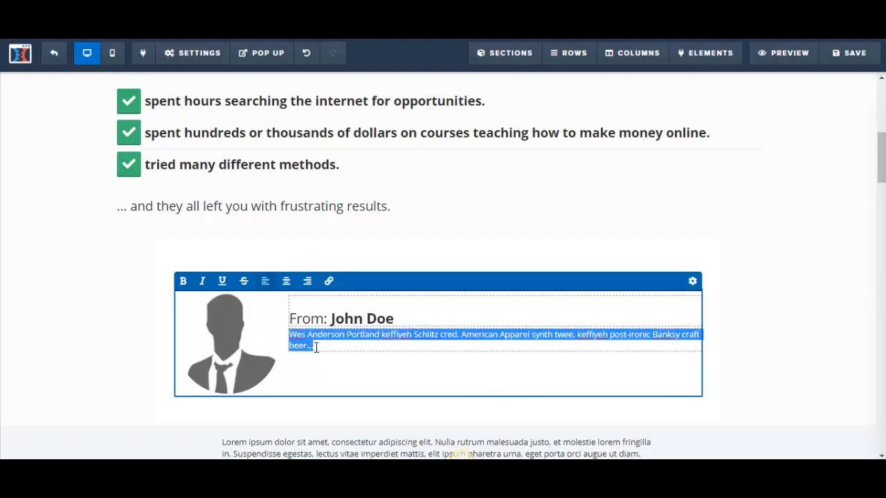
pyautogui.press('BackSpace')
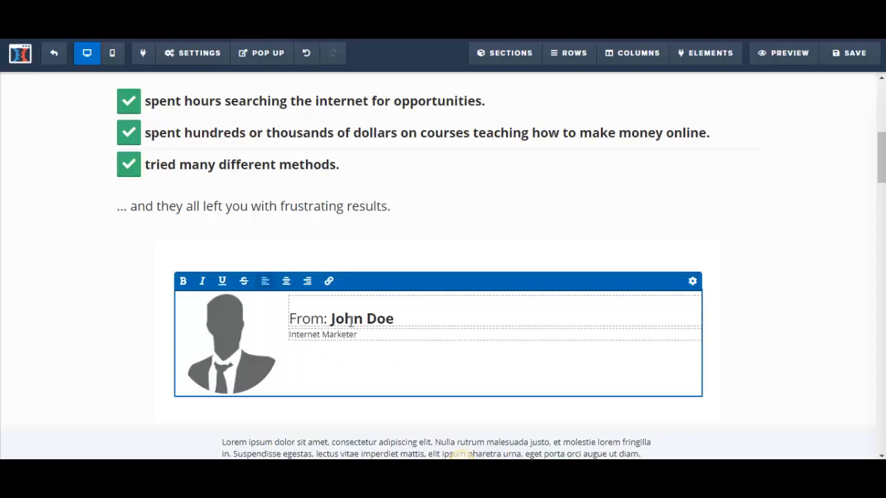
# Set the text size of the page owner block's "Internet Marketer" line to 22
pyautogui.moveTo(374, 335); pyautogui.dragTo(285, 337)
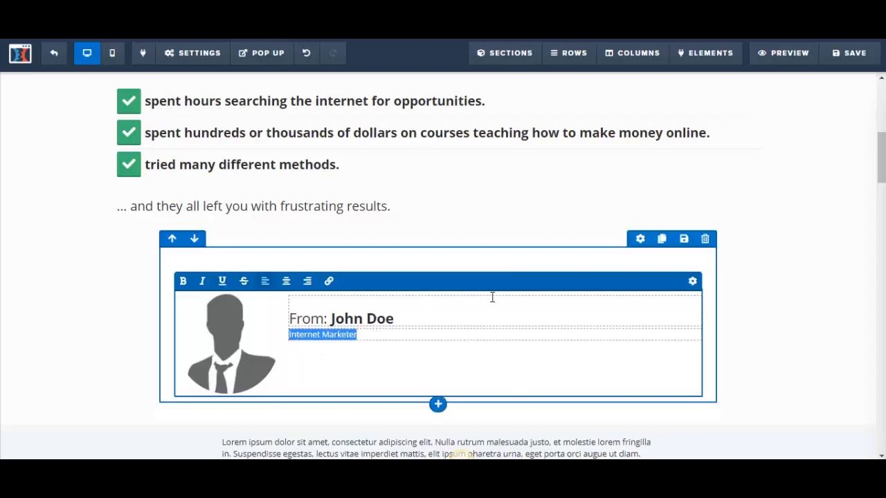
pyautogui.click(693, 282)
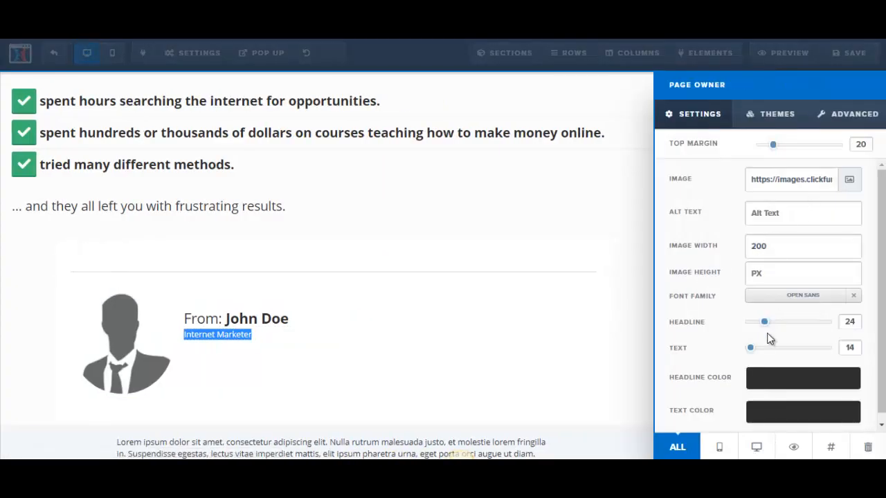
pyautogui.moveTo(750, 348); pyautogui.dragTo(762, 350)
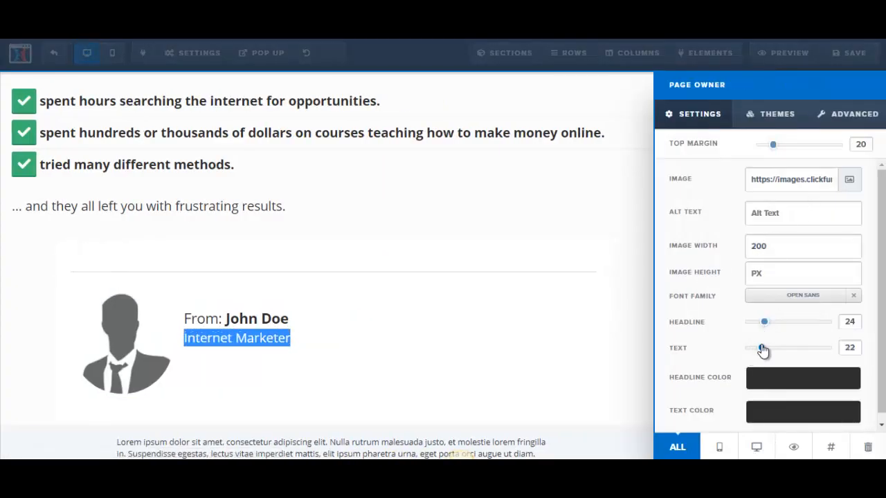
# Clone the placeholder paragraph in the shaded section below the page owner block
pyautogui.click(440, 351)
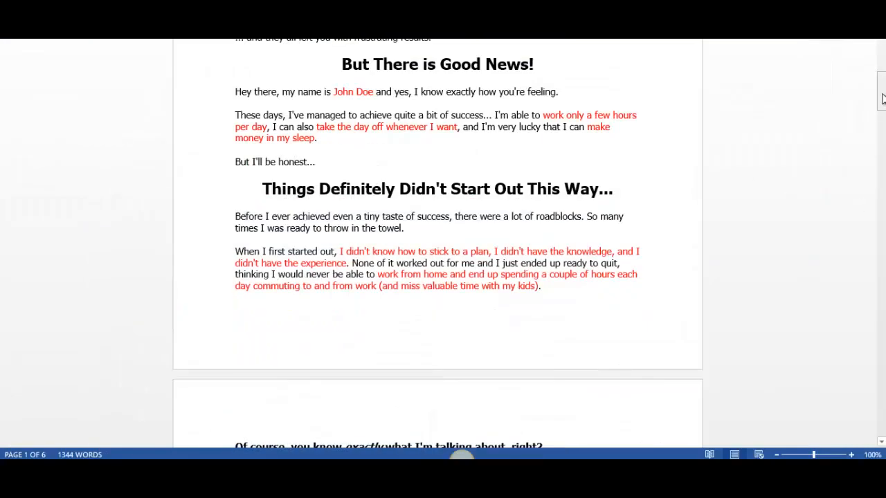
pyautogui.moveTo(882, 91)
pyautogui.mouseDown()
pyautogui.moveTo(883, 75)
pyautogui.moveTo(882, 85)
pyautogui.mouseUp()
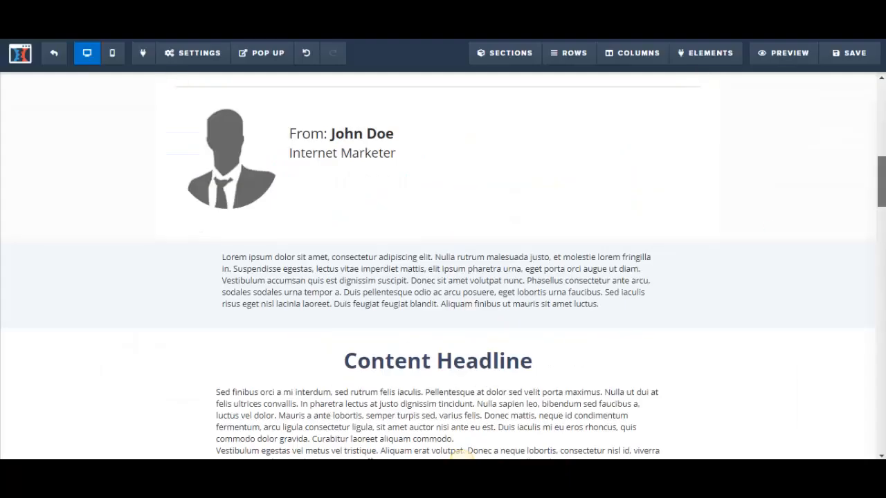
pyautogui.scroll(-1, 520, 229)
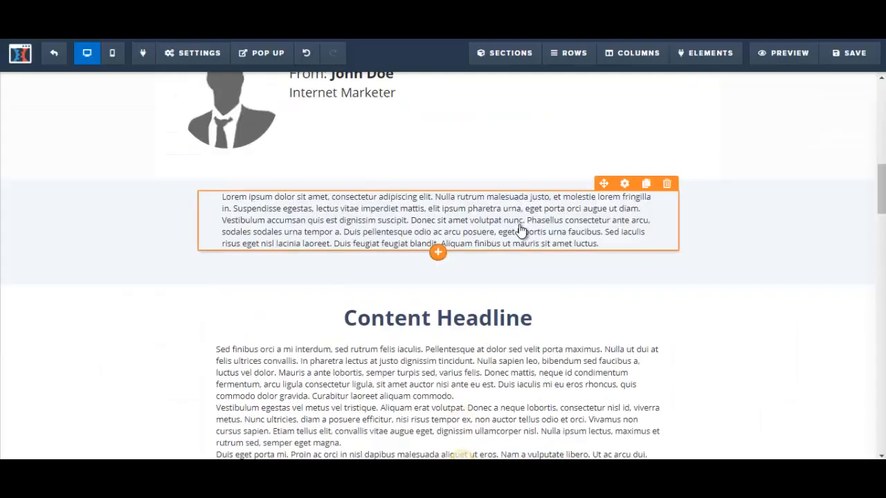
pyautogui.click(646, 184)
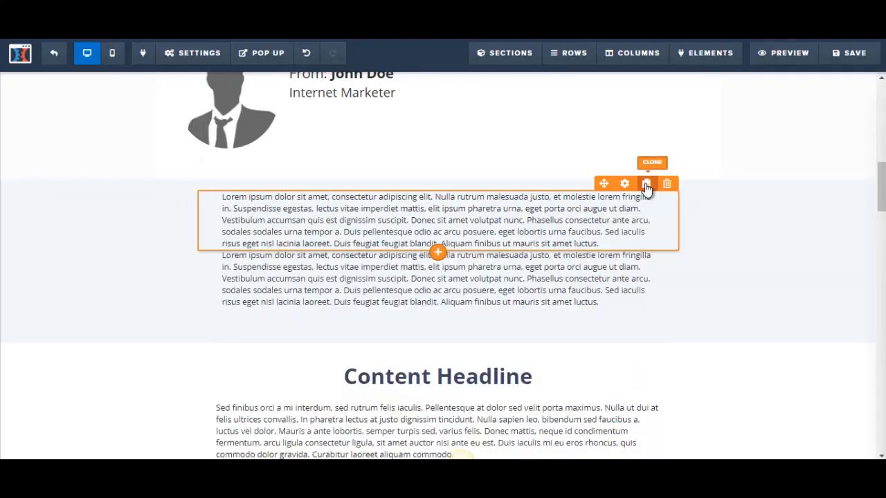
pyautogui.click(479, 232)
pyautogui.click(518, 211)
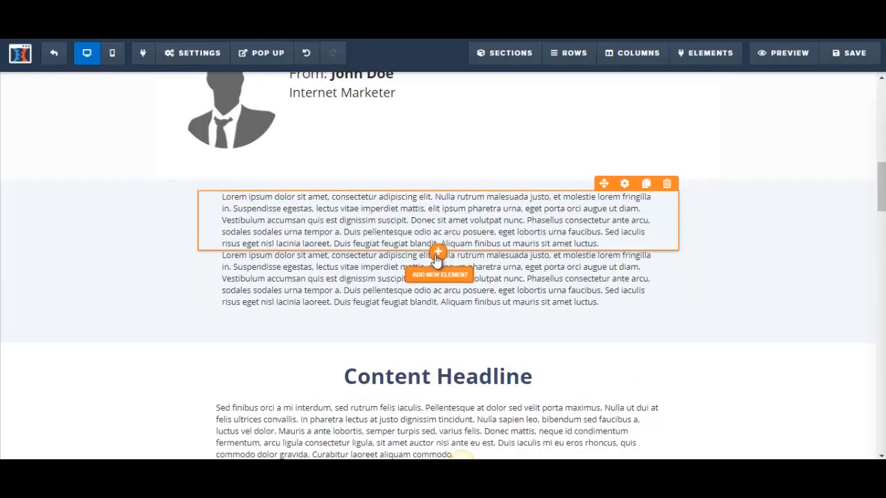
# Add a Headline element between the two placeholder paragraphs, with the text "But There Is Good News!"
pyautogui.click(437, 253)
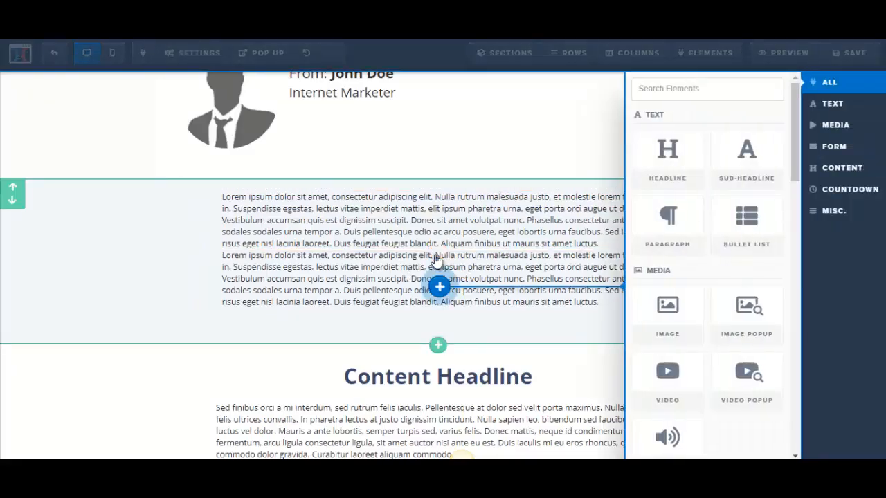
pyautogui.click(670, 167)
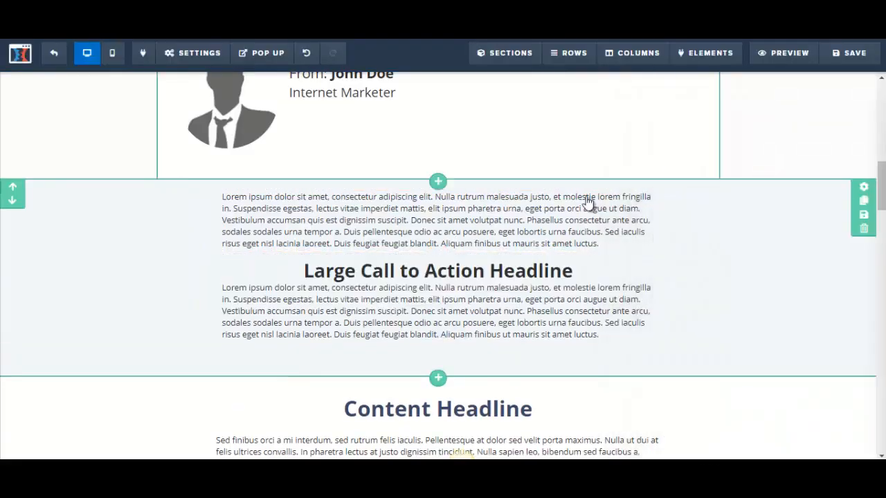
pyautogui.click(382, 276)
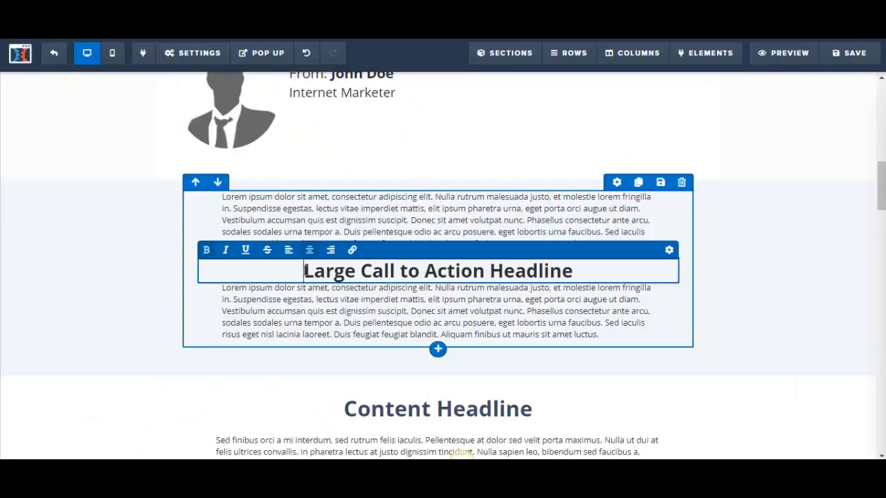
pyautogui.moveTo(304, 271); pyautogui.dragTo(590, 273)
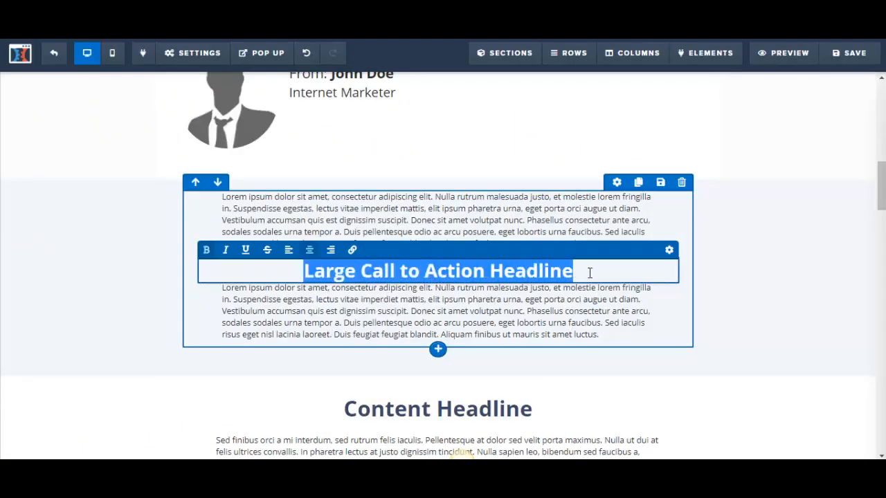
pyautogui.write('But H')
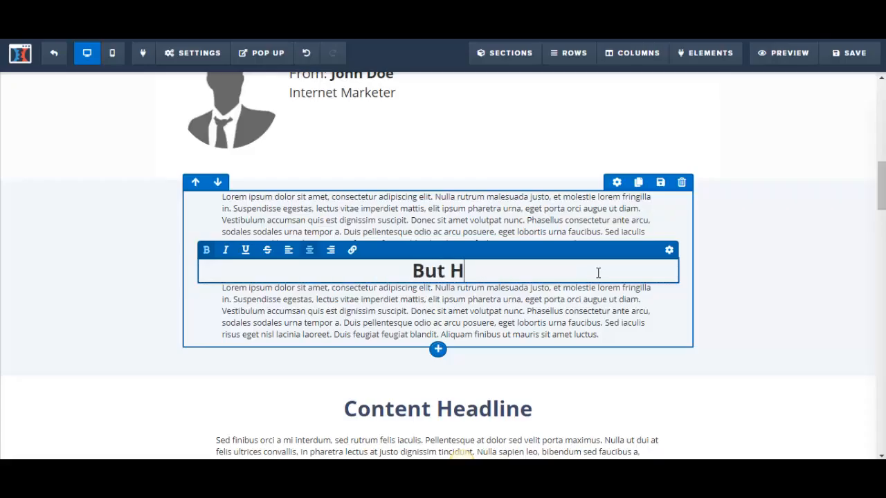
pyautogui.press('BackSpace')
pyautogui.write('There I')
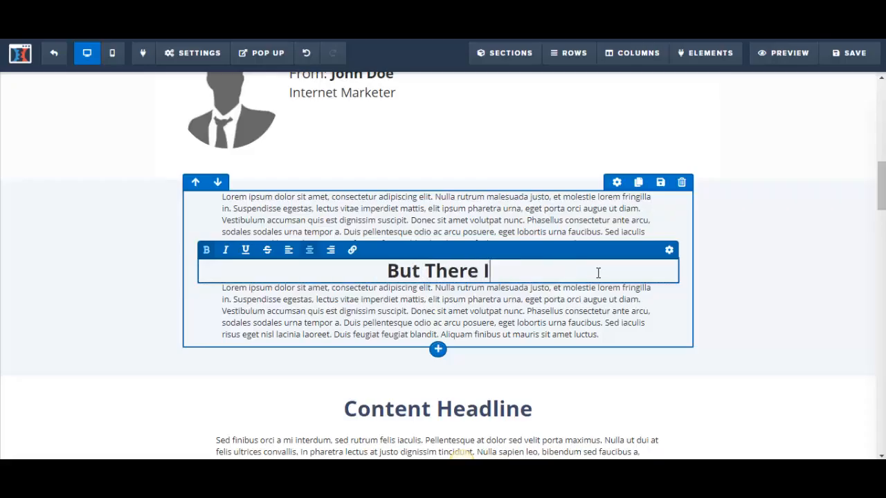
pyautogui.write('s Good News!')
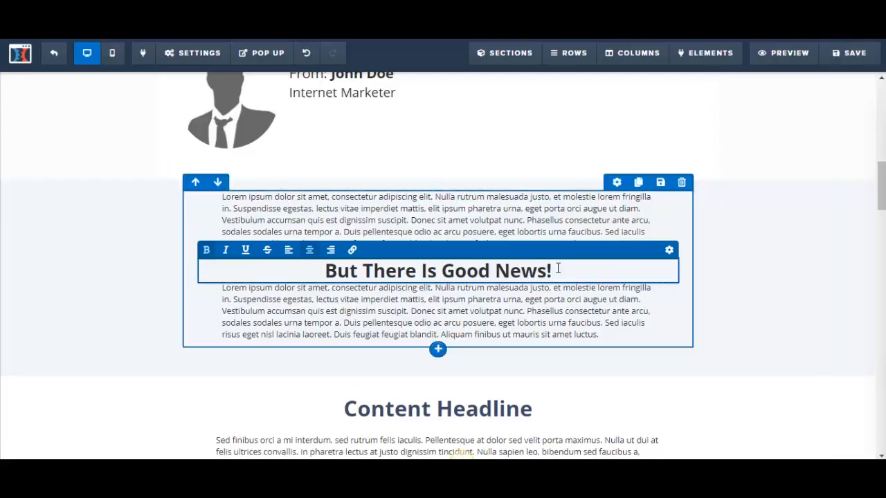
pyautogui.click(608, 211)
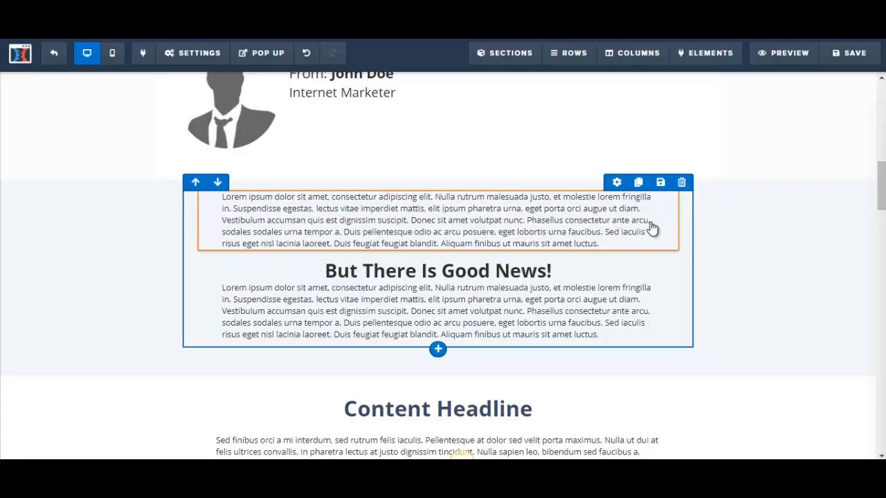
# Delete the placeholder paragraph above the "But There Is Good News!" headline
pyautogui.click(592, 248)
pyautogui.click(592, 248)
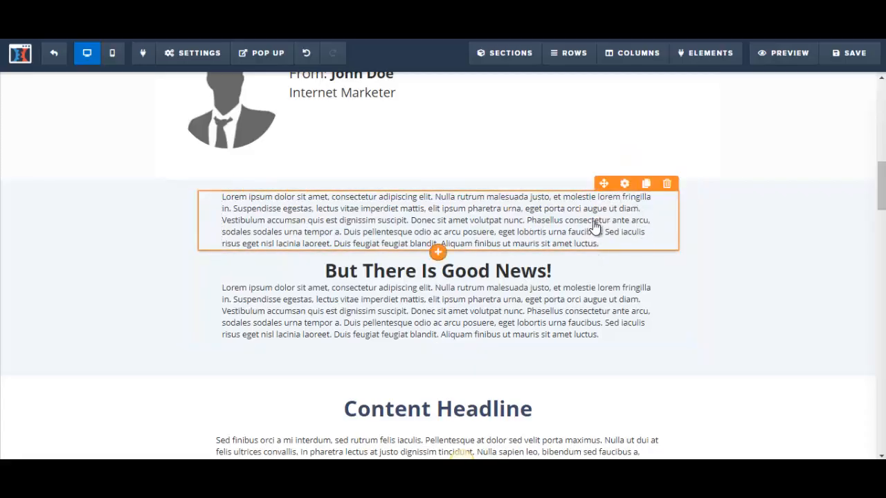
pyautogui.click(668, 187)
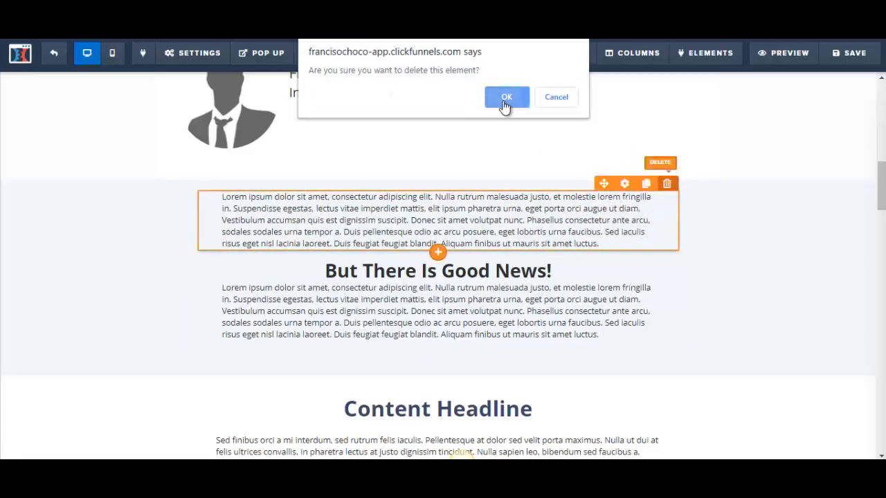
pyautogui.click(506, 96)
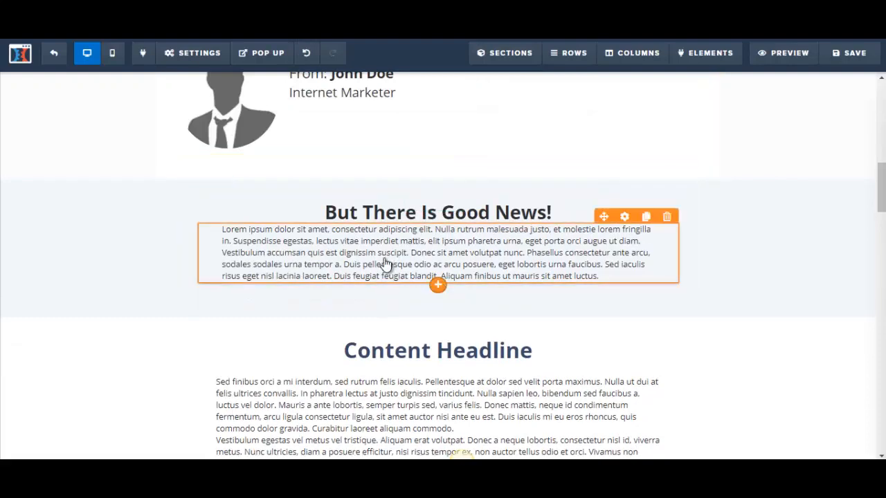
# Replace the placeholder paragraph under "But There Is Good News!" with the Word sales letter's text from "Hey there" through "But I'll be honest..."
pyautogui.click(386, 265)
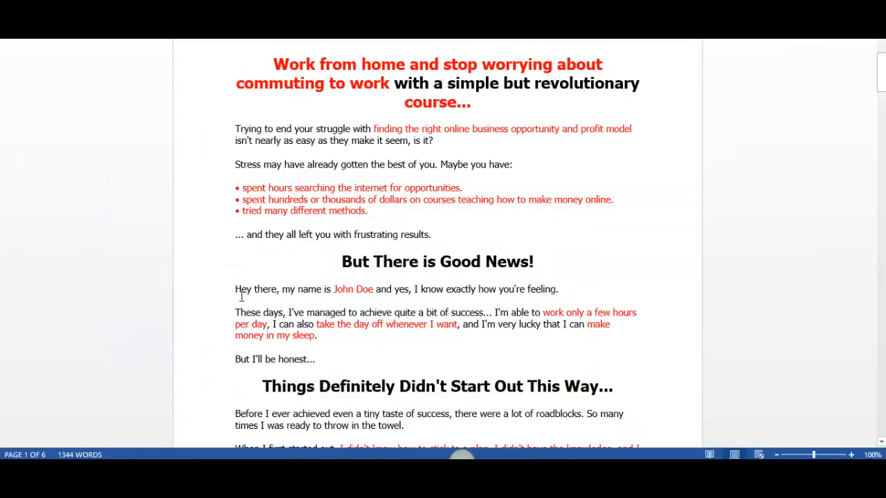
pyautogui.moveTo(305, 341); pyautogui.dragTo(325, 363)
pyautogui.hotkey('ctrl', 'c')
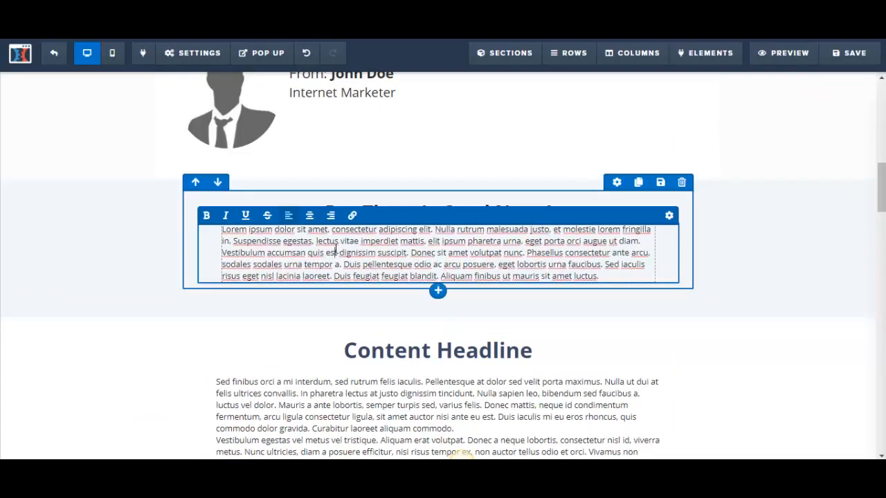
pyautogui.moveTo(223, 229); pyautogui.dragTo(643, 275)
pyautogui.hotkey('ctrl', 'v')
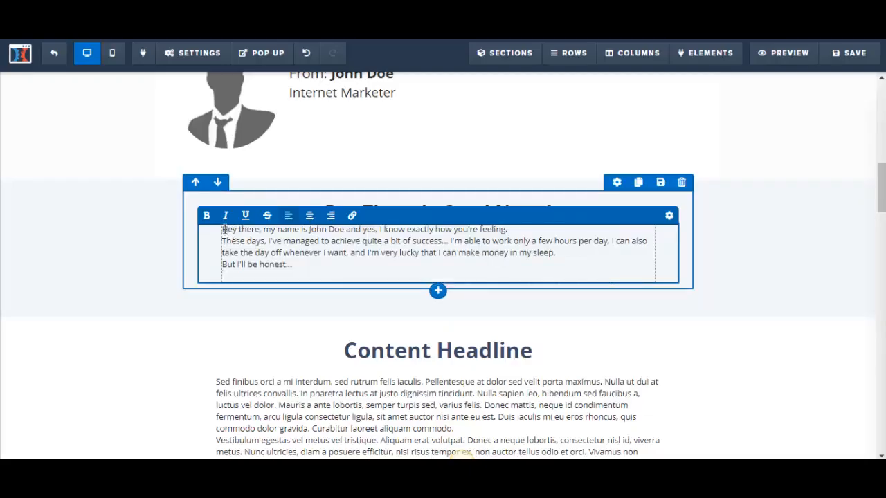
# Increase the font size of the whole text block under the "But There Is Good News!" headline
pyautogui.moveTo(222, 229); pyautogui.dragTo(304, 271)
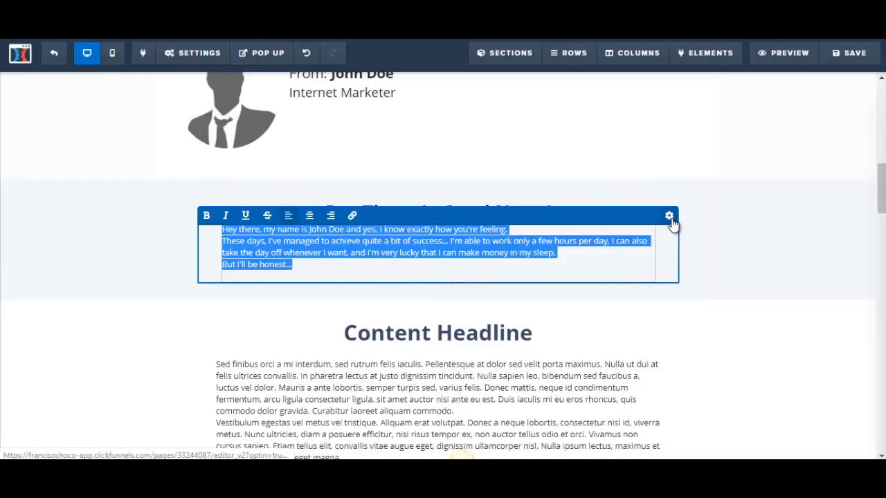
pyautogui.click(669, 216)
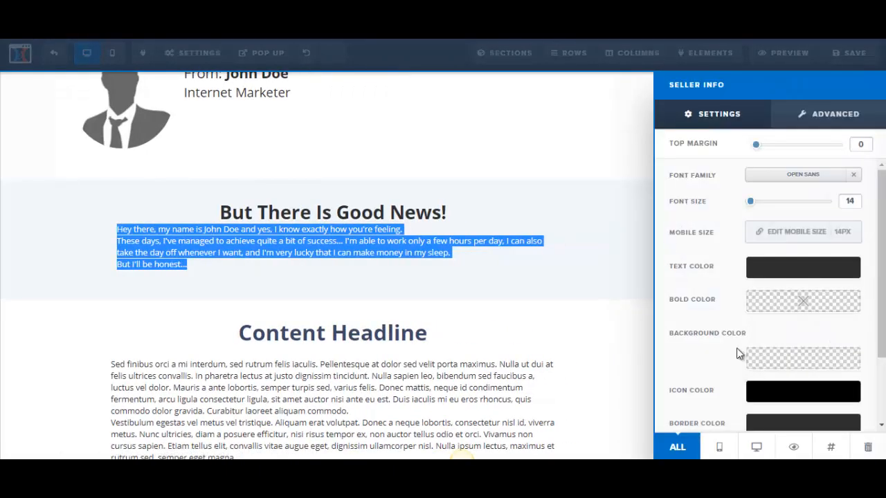
pyautogui.moveTo(752, 208); pyautogui.dragTo(761, 204)
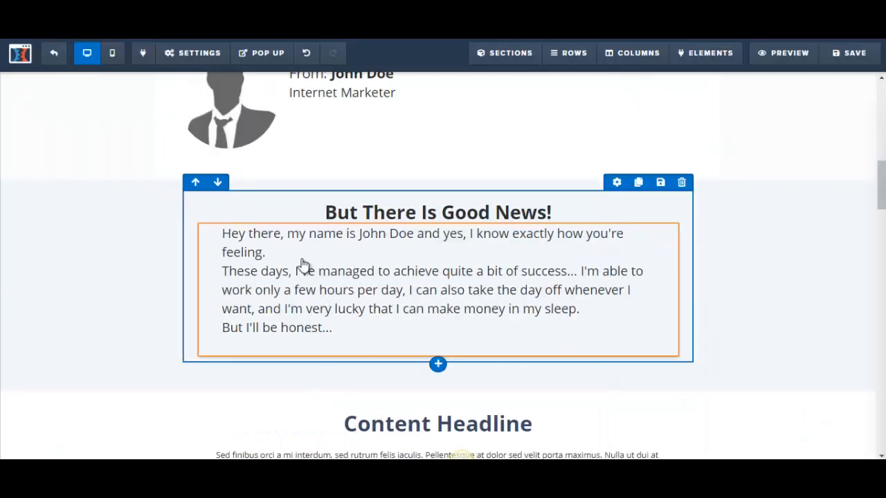
# Insert blank lines after "feeling." and "in my sleep." to separate the three paragraphs, and save the page
pyautogui.click(302, 256)
pyautogui.click(303, 256)
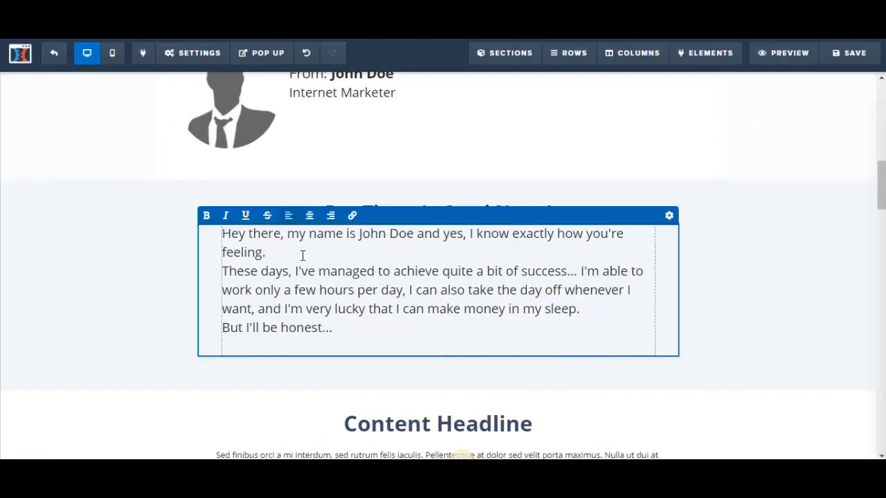
pyautogui.press('Return')
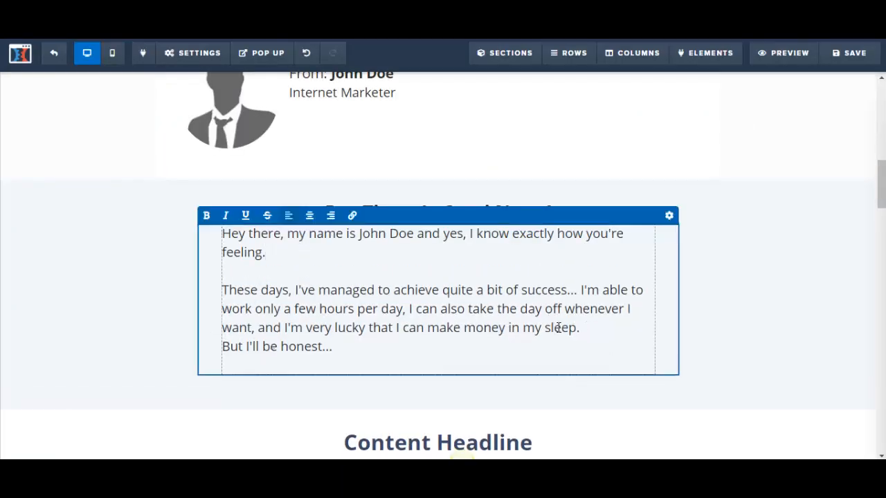
pyautogui.click(587, 328)
pyautogui.press('Return')
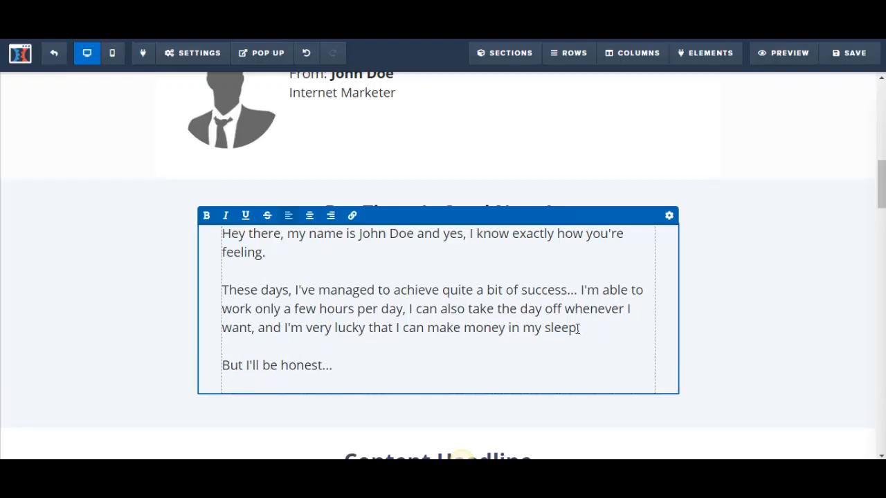
pyautogui.click(831, 296)
pyautogui.moveTo(882, 185); pyautogui.dragTo(881, 183)
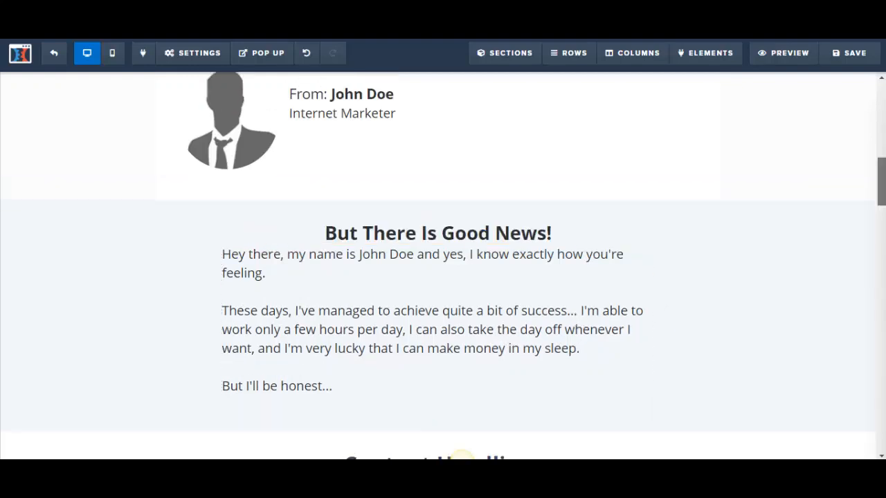
pyautogui.click(847, 54)
# Look through the remaining sales letter sections in the Word document and compare them with the page template's testimonial section
pyautogui.scroll(-1, 494, 256)
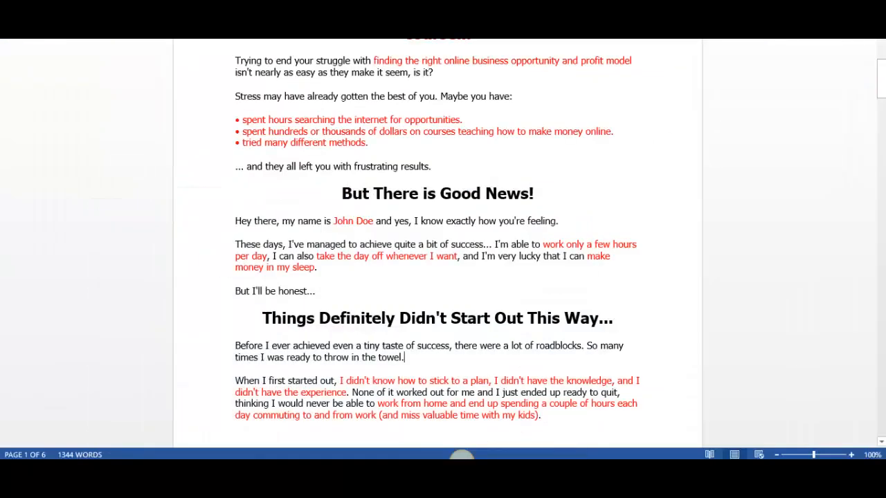
pyautogui.click(475, 269)
pyautogui.moveTo(881, 80)
pyautogui.mouseDown()
pyautogui.moveTo(880, 149)
pyautogui.moveTo(881, 79)
pyautogui.mouseUp()
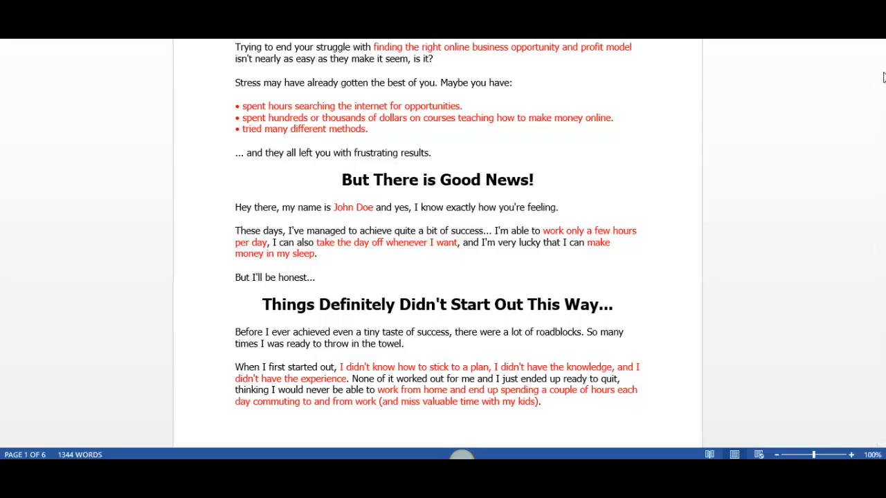
pyautogui.moveTo(883, 84); pyautogui.dragTo(883, 132)
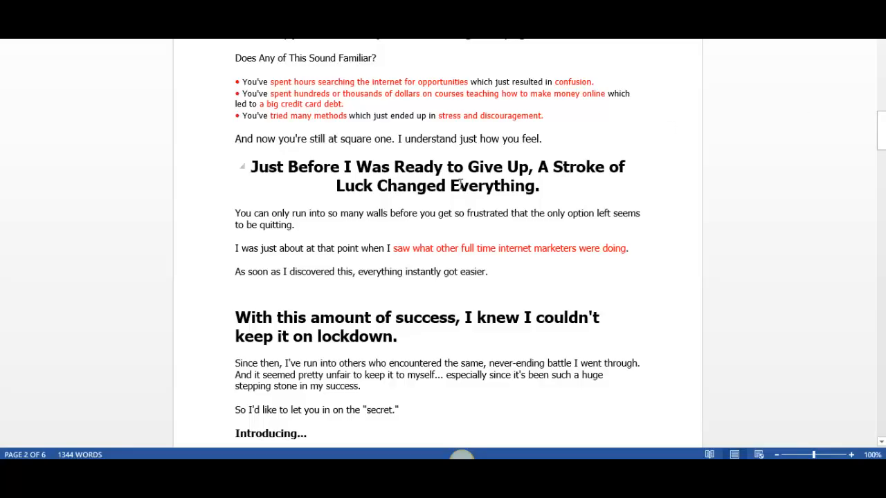
pyautogui.moveTo(880, 133); pyautogui.dragTo(881, 255)
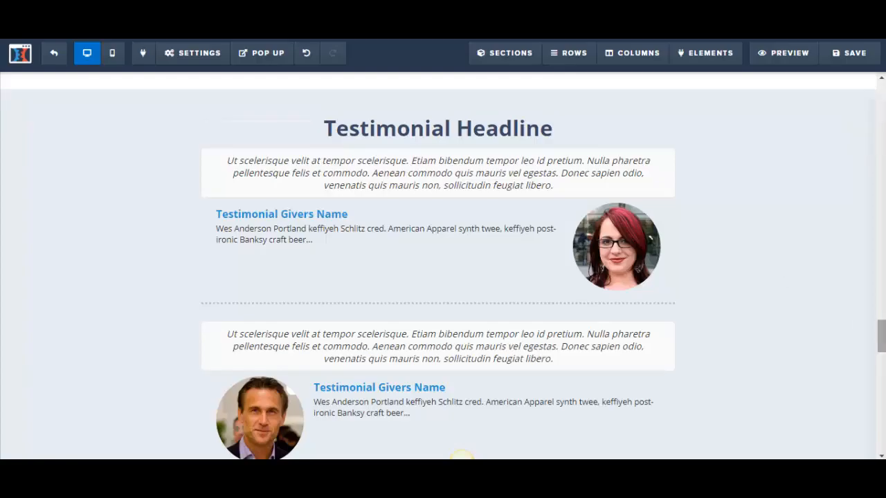
pyautogui.moveTo(882, 337)
pyautogui.mouseDown()
pyautogui.moveTo(881, 195)
pyautogui.moveTo(882, 336)
pyautogui.mouseUp()
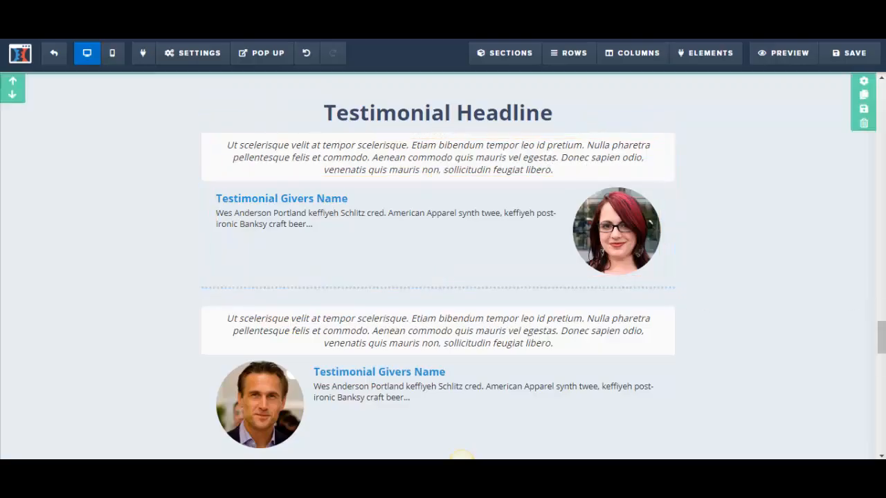
pyautogui.moveTo(881, 337); pyautogui.dragTo(882, 338)
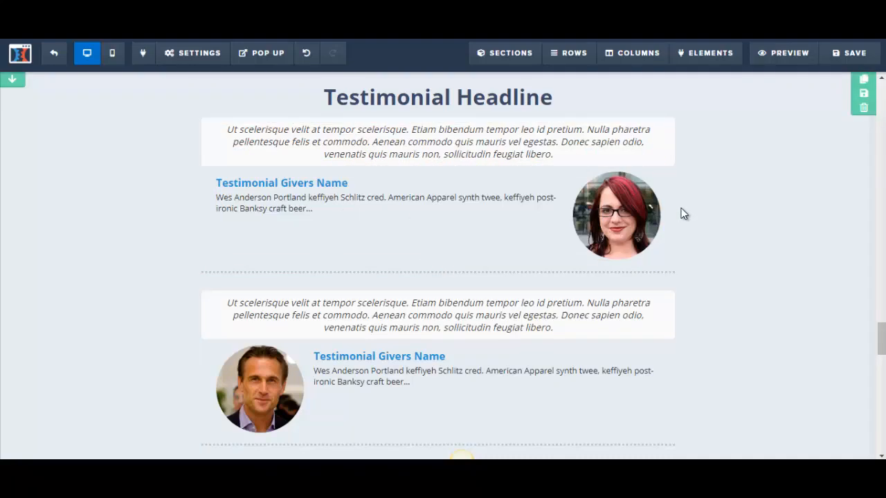
pyautogui.scroll(1, 882, 351)
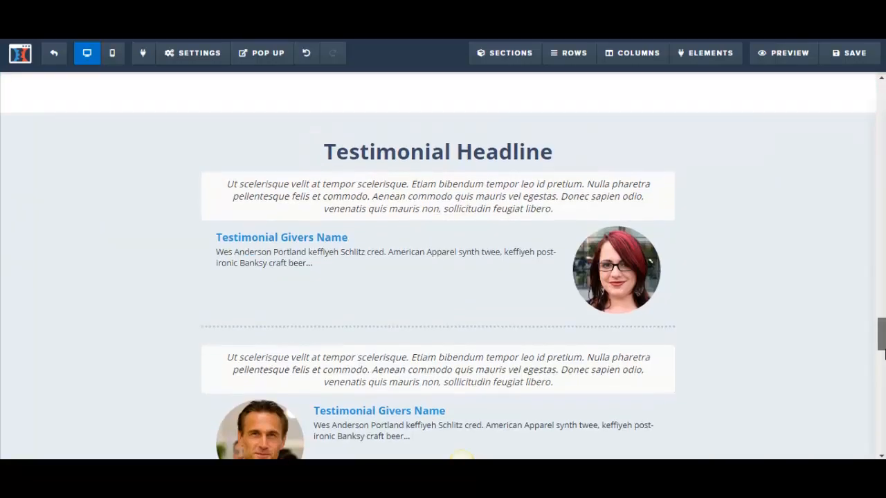
# Replace the "Testimonial Headline" text with "You Don't Have to Take My Word For It..." copied from the Word sales letter, and save the page
pyautogui.click(406, 146)
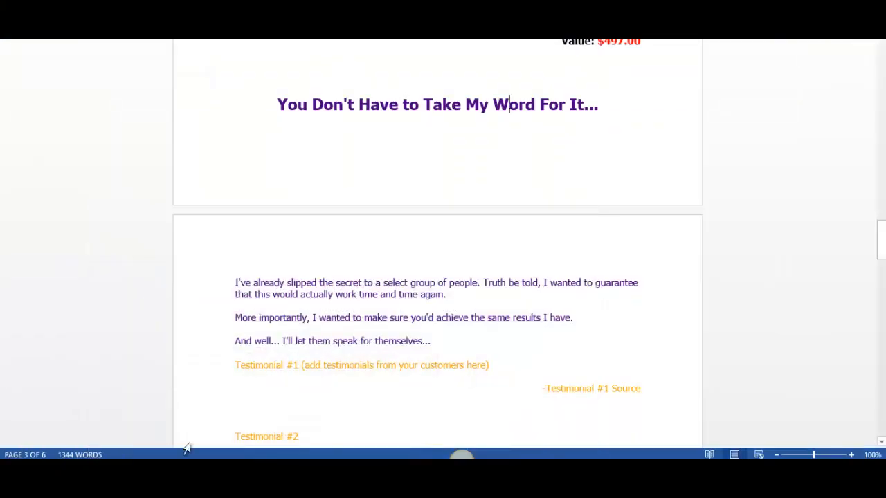
pyautogui.click(276, 104)
pyautogui.keyDown('shift'); pyautogui.click(599, 105); pyautogui.keyUp('shift')
pyautogui.hotkey('ctrl', 'c')
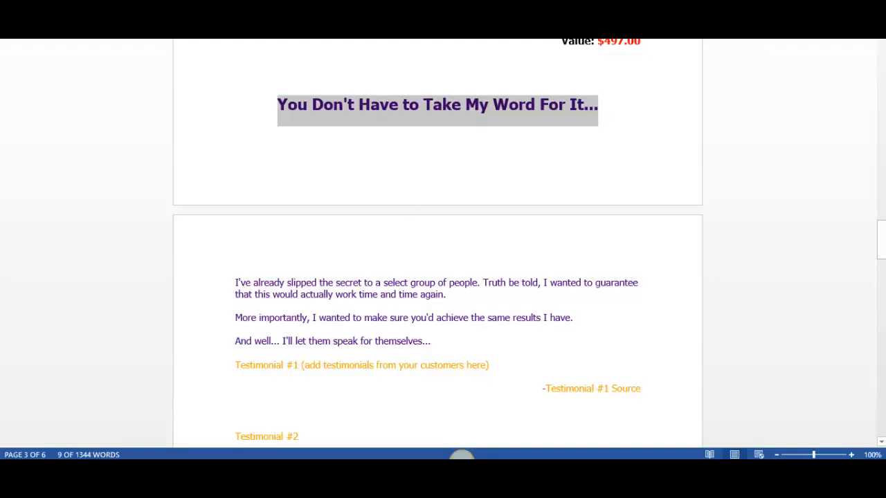
pyautogui.click(356, 187)
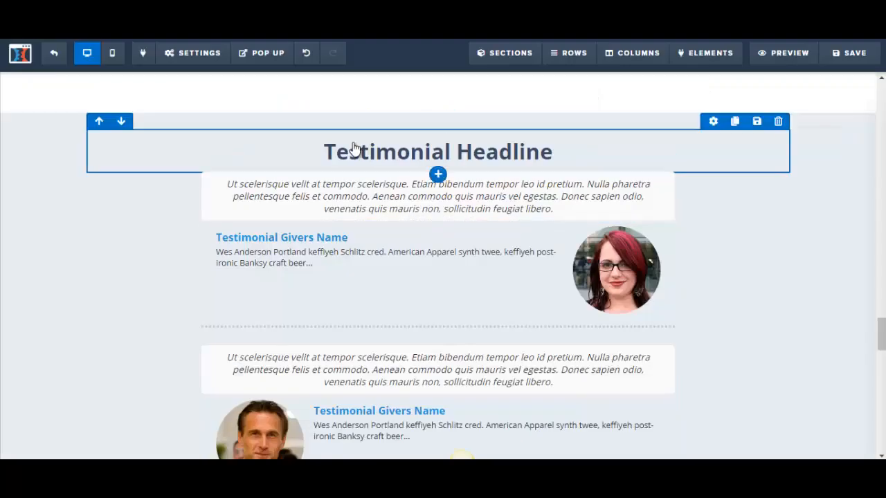
pyautogui.click(331, 151)
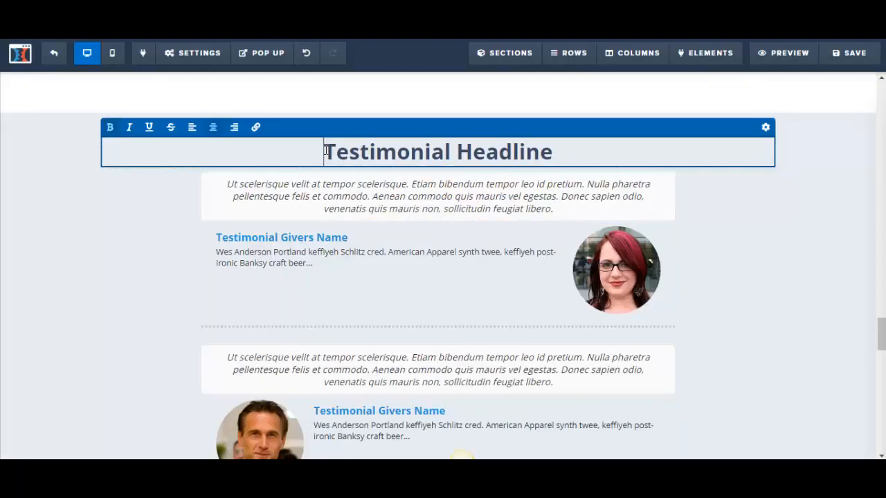
pyautogui.moveTo(323, 152); pyautogui.dragTo(555, 154)
pyautogui.hotkey('ctrl', 'v')
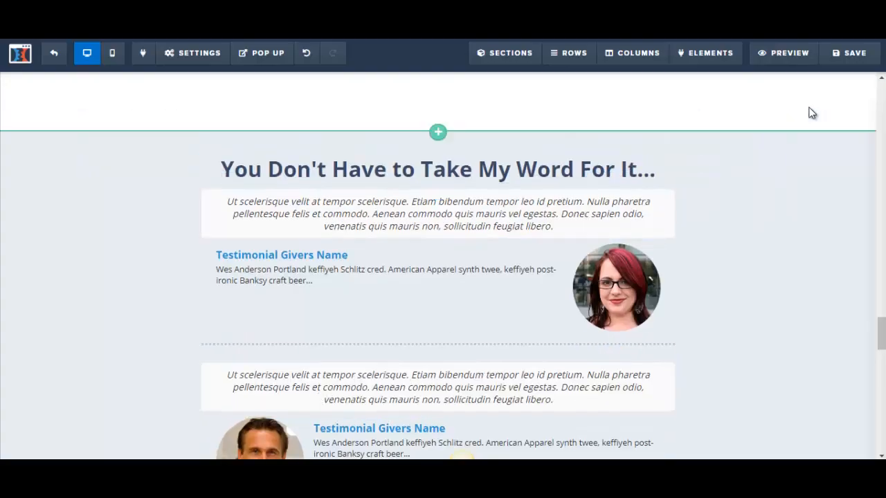
pyautogui.click(857, 61)
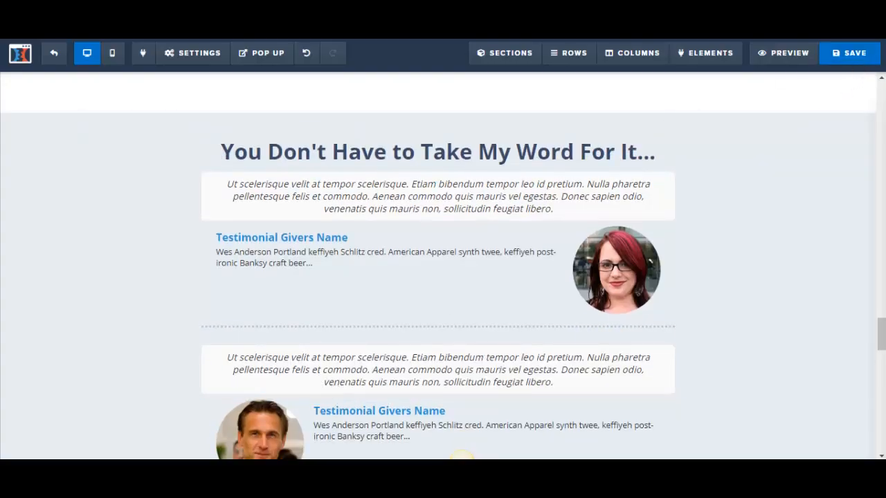
# Replace the first testimonial's placeholder quote with the Word letter's text from "I've already slipped the secret" through "I'll let them speak for themselves..."
pyautogui.click(239, 472)
pyautogui.moveTo(237, 285); pyautogui.dragTo(434, 343)
pyautogui.hotkey('ctrl', 'c')
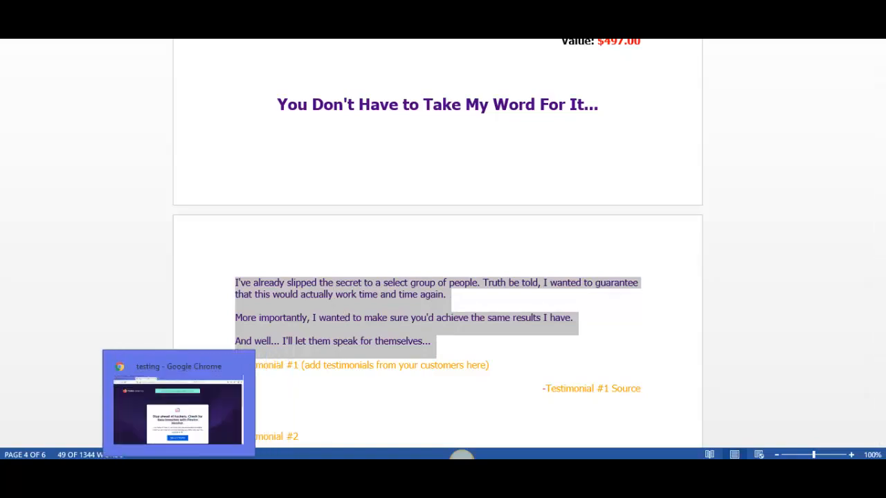
pyautogui.click(212, 472)
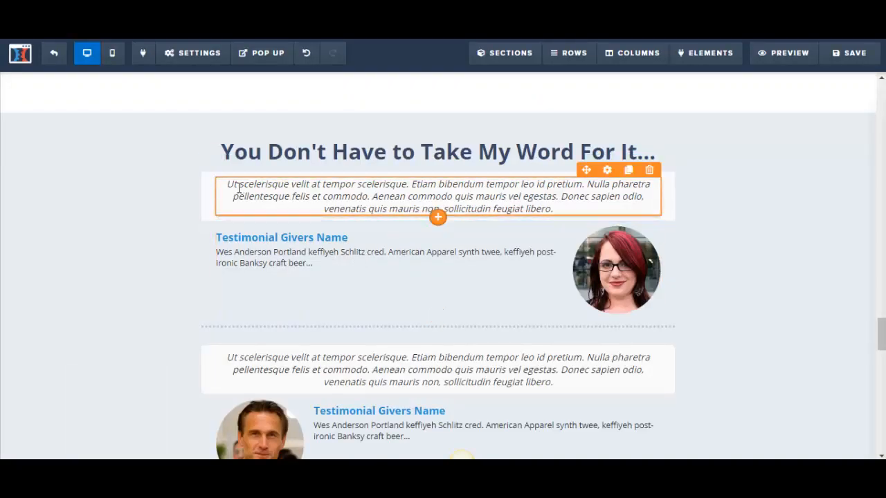
pyautogui.click(229, 184)
pyautogui.moveTo(229, 184); pyautogui.dragTo(587, 205)
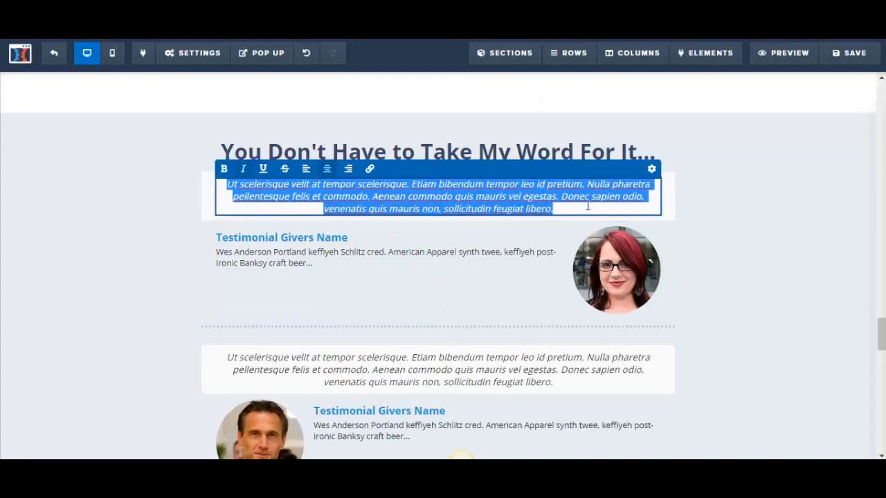
pyautogui.hotkey('ctrl', 'v')
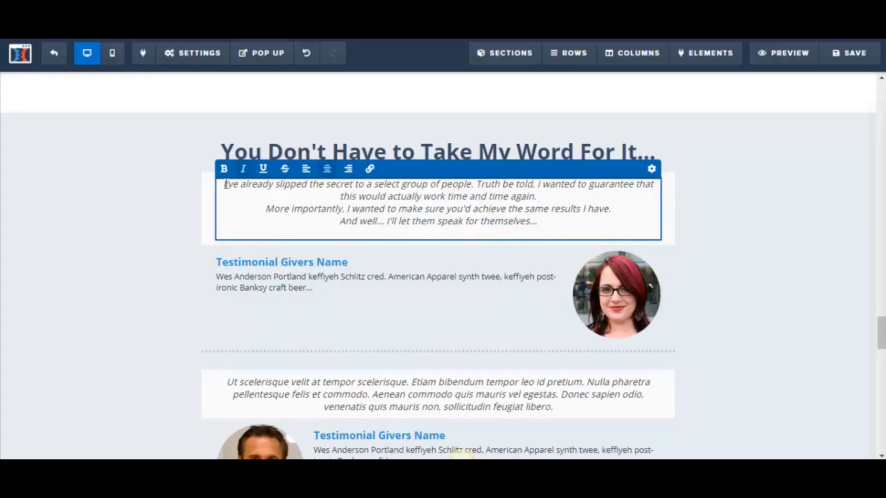
# Left-align the first testimonial's quote text and set its font size to 22
pyautogui.moveTo(225, 184); pyautogui.dragTo(365, 197)
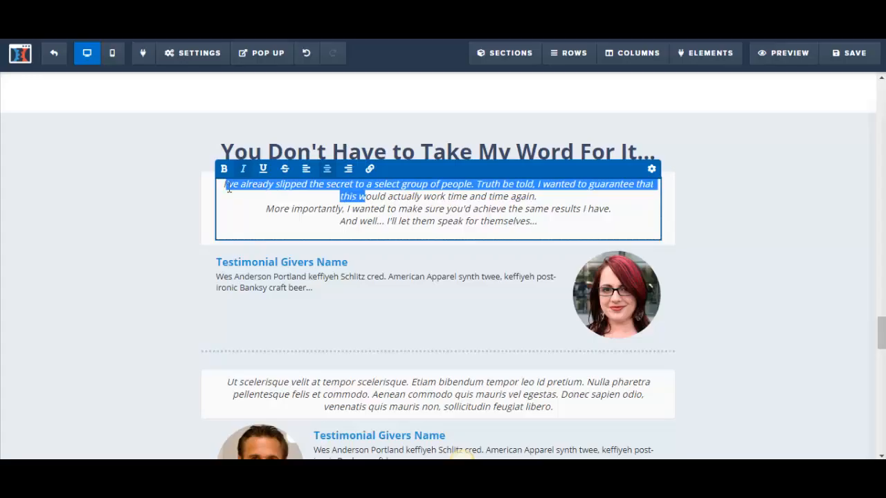
pyautogui.moveTo(225, 187); pyautogui.dragTo(552, 229)
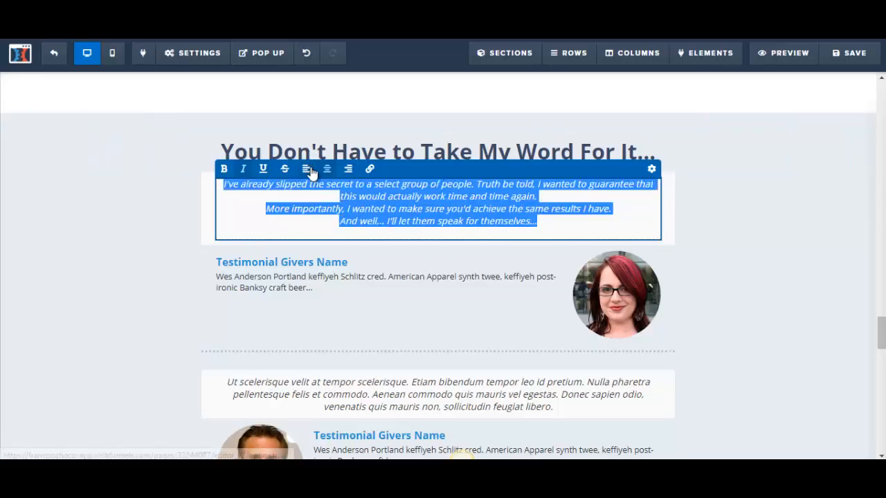
pyautogui.click(306, 169)
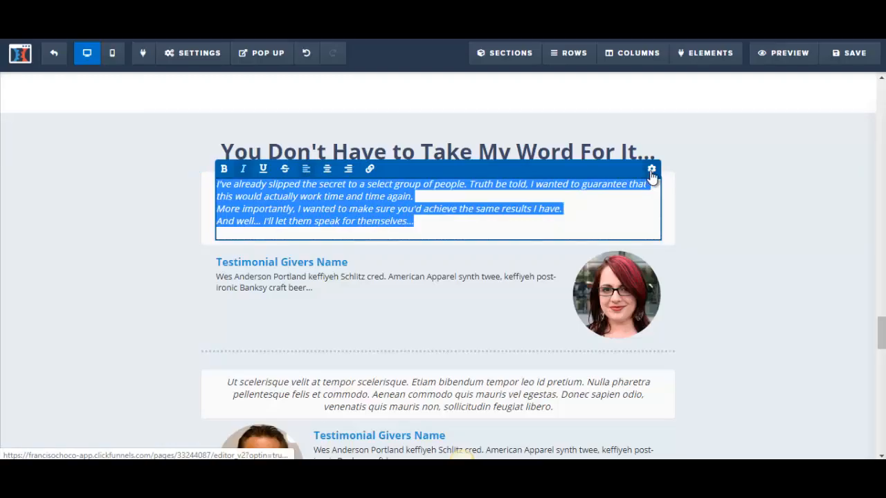
pyautogui.click(651, 170)
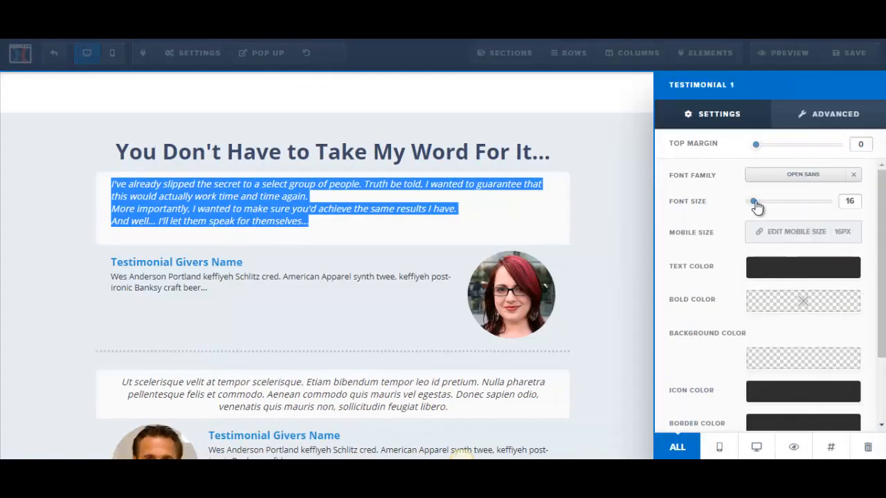
pyautogui.moveTo(756, 206); pyautogui.dragTo(765, 209)
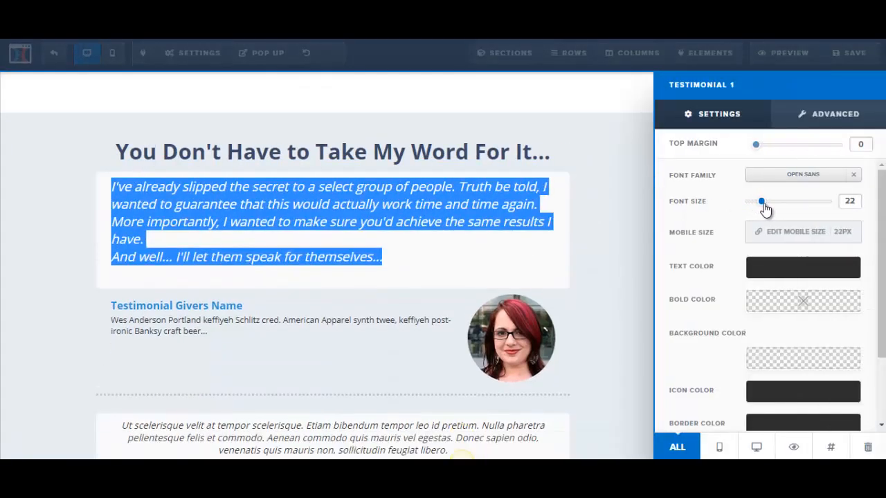
pyautogui.click(473, 225)
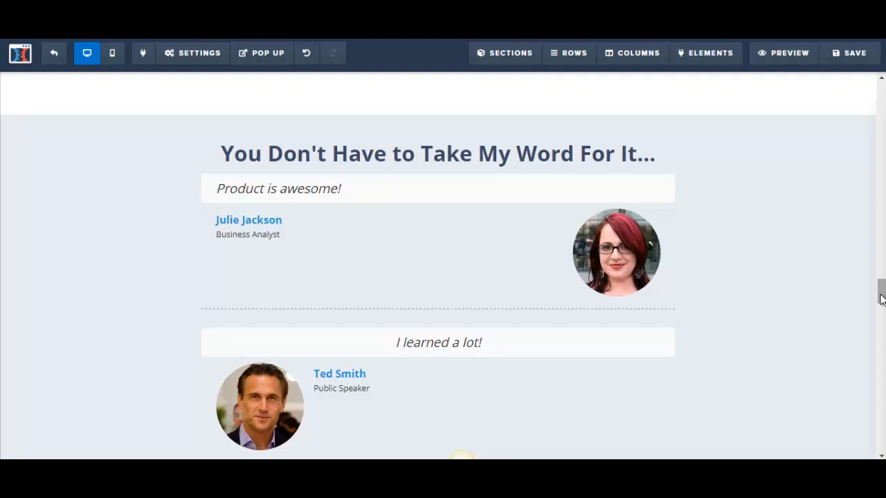
# Set the action of the "YES! I WANT INSTANT ACCESS NOW!" button under the "For ONLY $37..." headline to Submit Order / Submit Form
pyautogui.moveTo(881, 299); pyautogui.dragTo(883, 446)
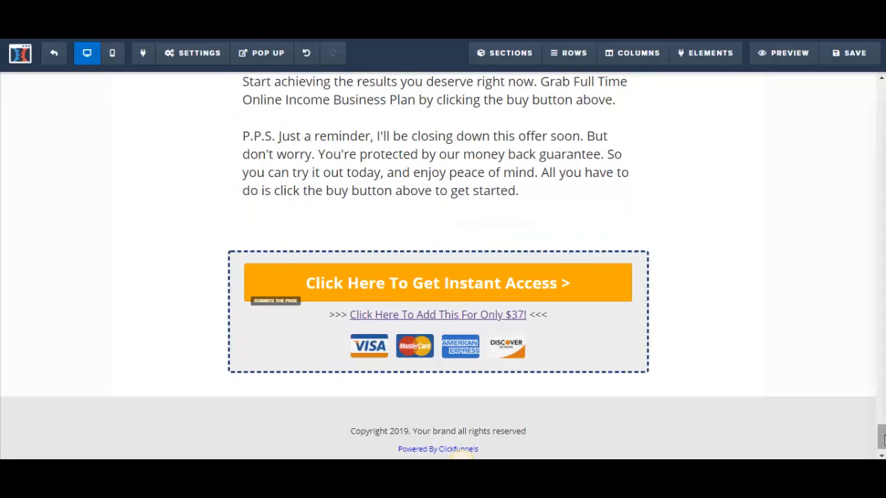
pyautogui.moveTo(882, 438); pyautogui.dragTo(883, 403)
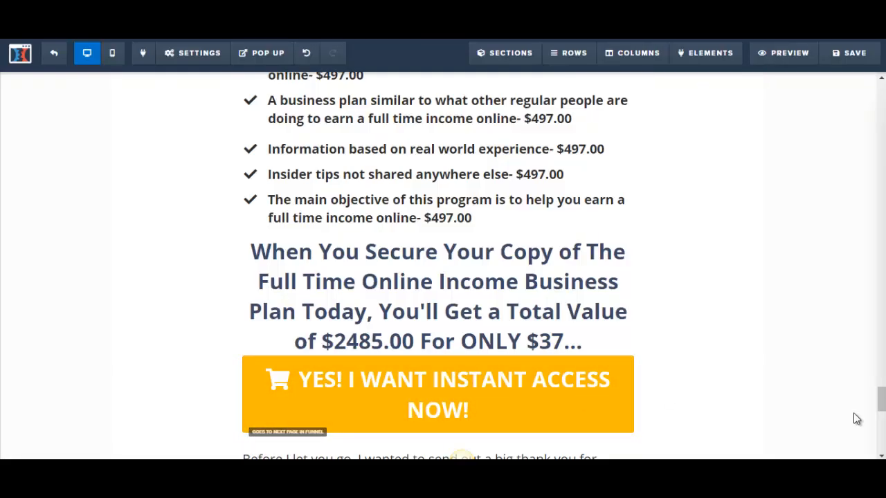
pyautogui.moveTo(882, 404)
pyautogui.mouseDown()
pyautogui.moveTo(882, 426)
pyautogui.moveTo(882, 411)
pyautogui.mouseUp()
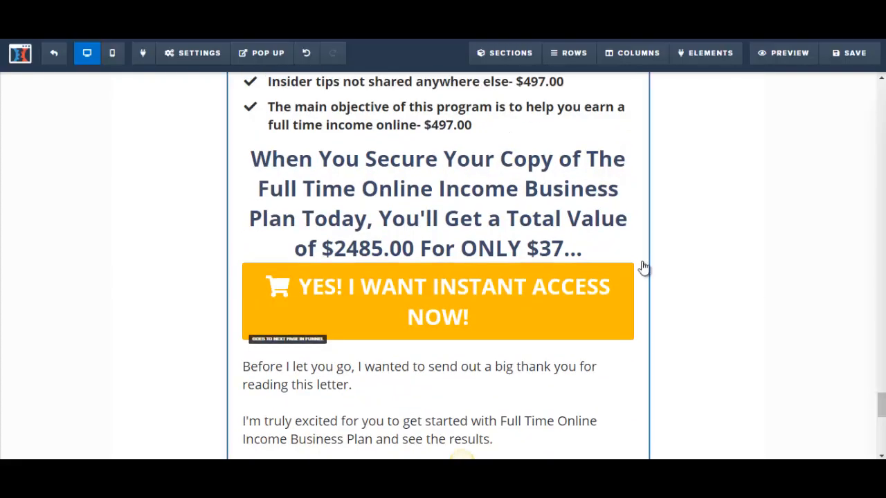
pyautogui.click(602, 308)
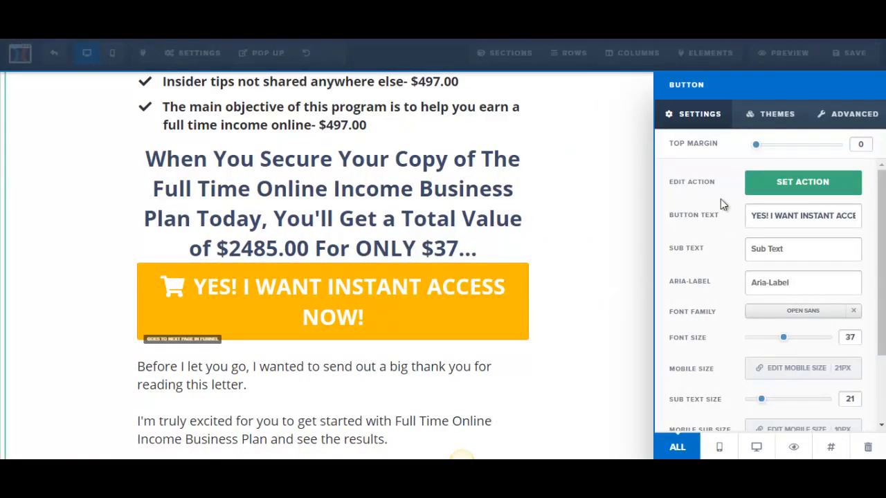
pyautogui.click(800, 184)
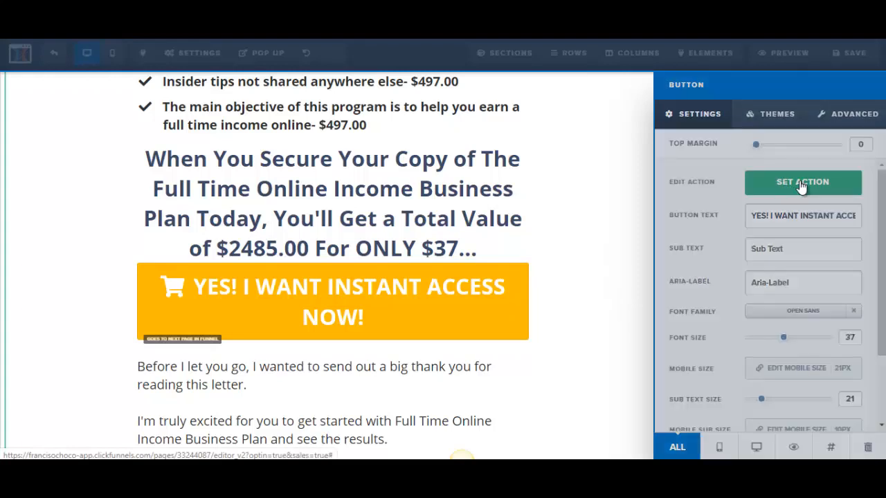
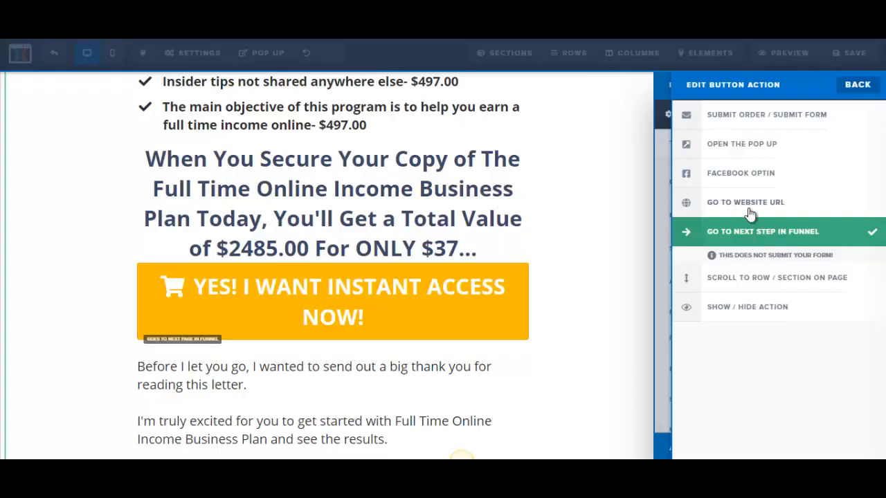
pyautogui.click(750, 213)
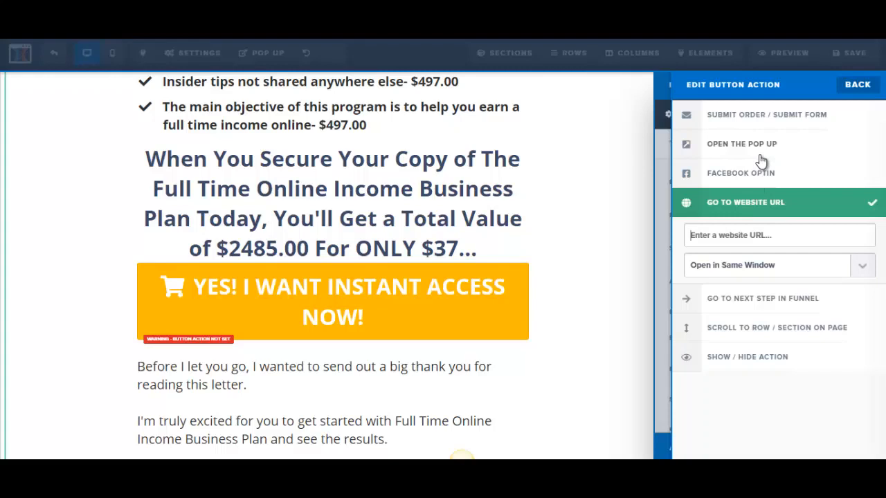
pyautogui.click(761, 119)
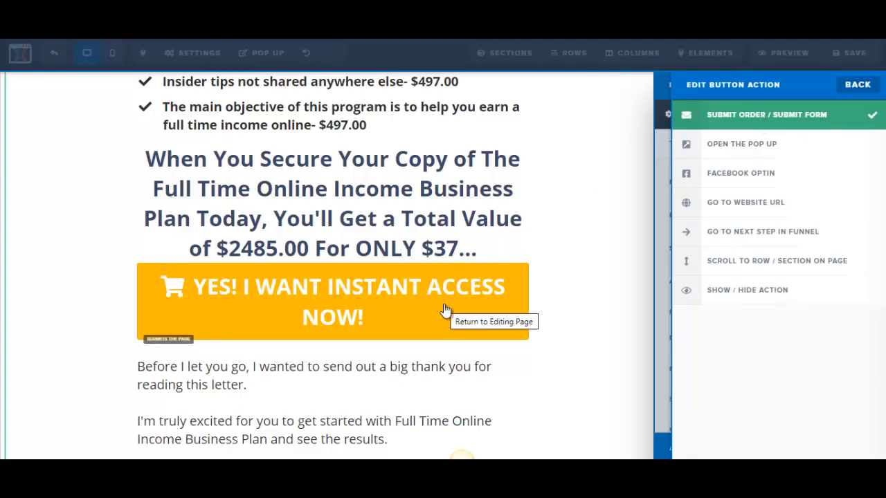
pyautogui.click(519, 251)
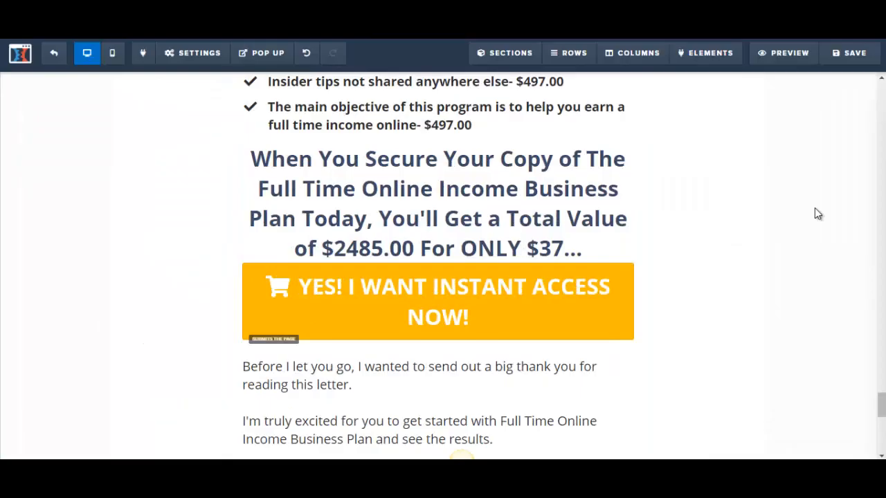
# Open the page's general settings to review the available options
pyautogui.click(180, 55)
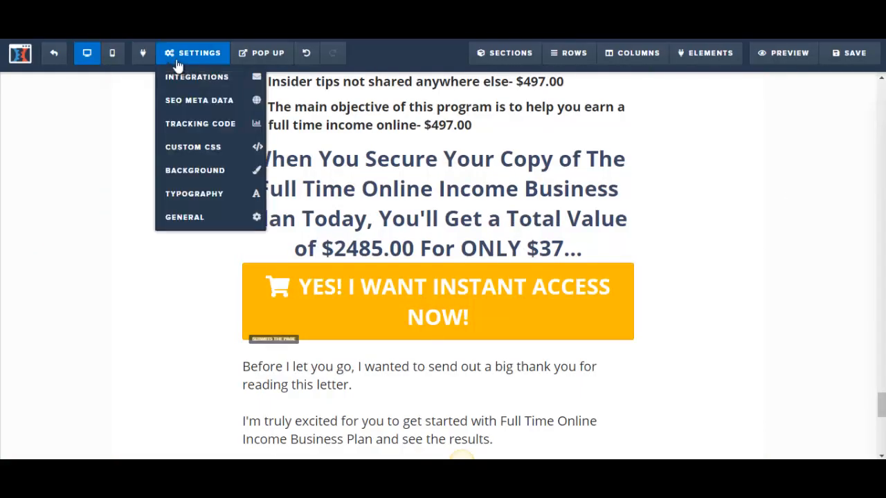
pyautogui.click(184, 218)
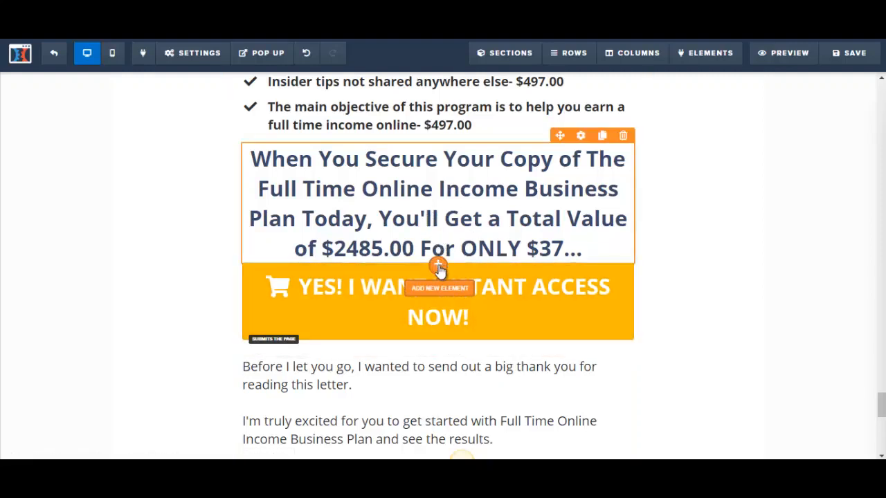
# Add an image element between the "For ONLY $37..." headline and the order button, and set its link URL to "#"
pyautogui.click(438, 267)
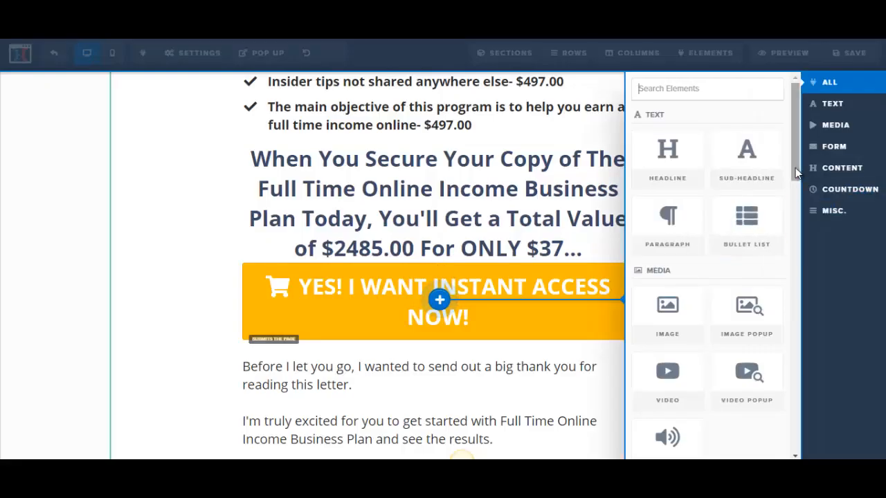
pyautogui.moveTo(795, 167); pyautogui.dragTo(796, 183)
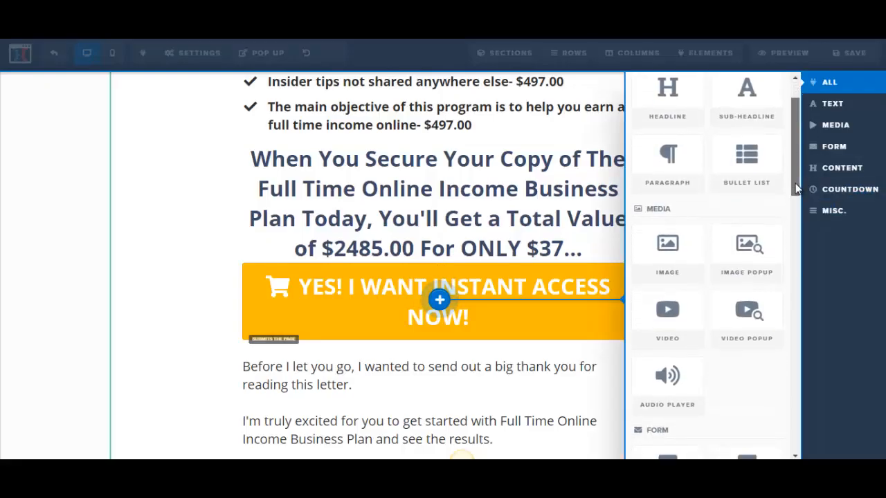
pyautogui.click(663, 270)
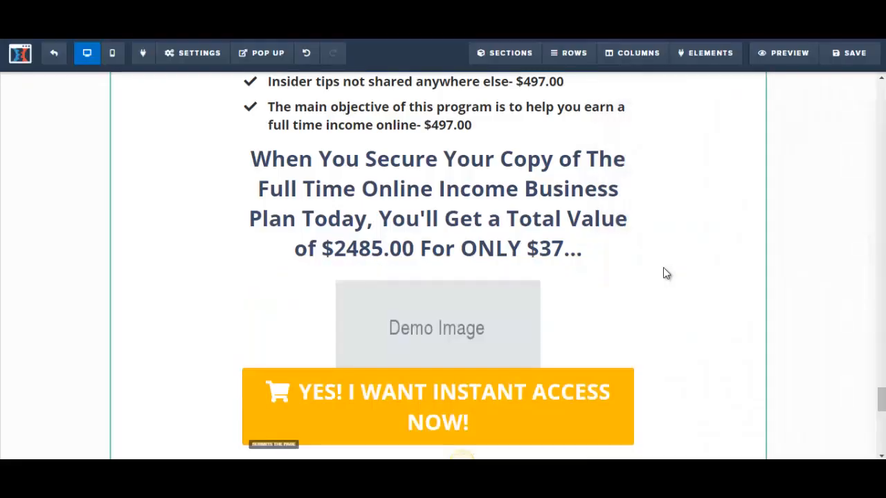
pyautogui.click(490, 328)
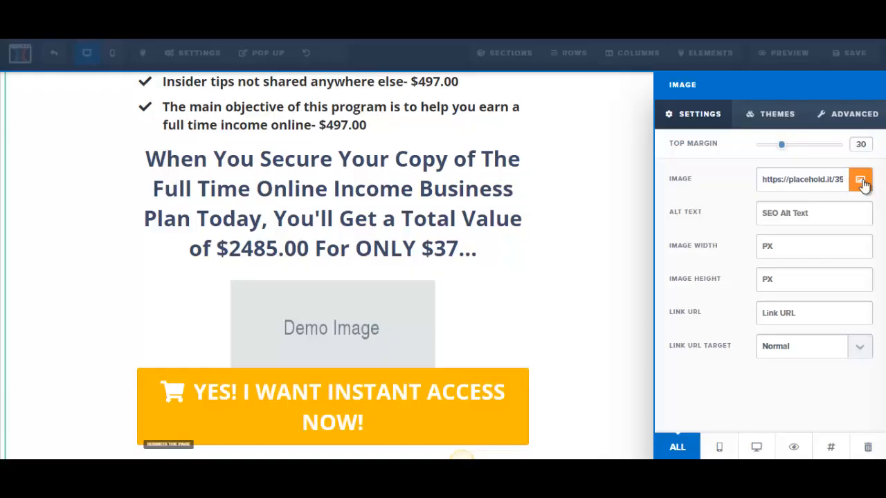
pyautogui.click(769, 317)
pyautogui.write('#')
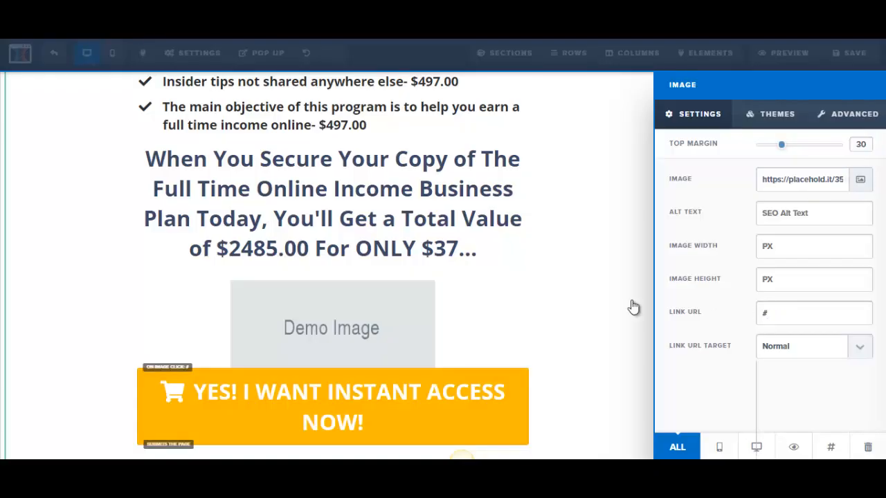
pyautogui.click(413, 328)
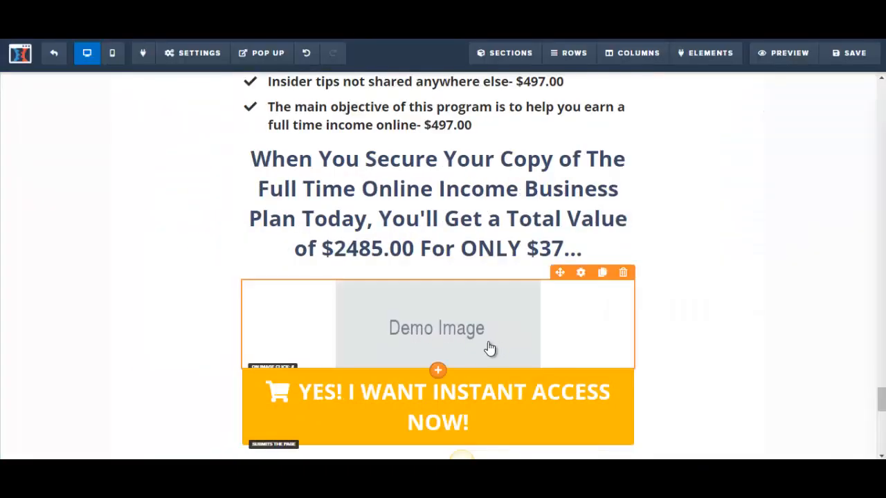
# Add a button element between the demo image and the "YES! I WANT INSTANT ACCESS NOW!" button
pyautogui.moveTo(440, 377)
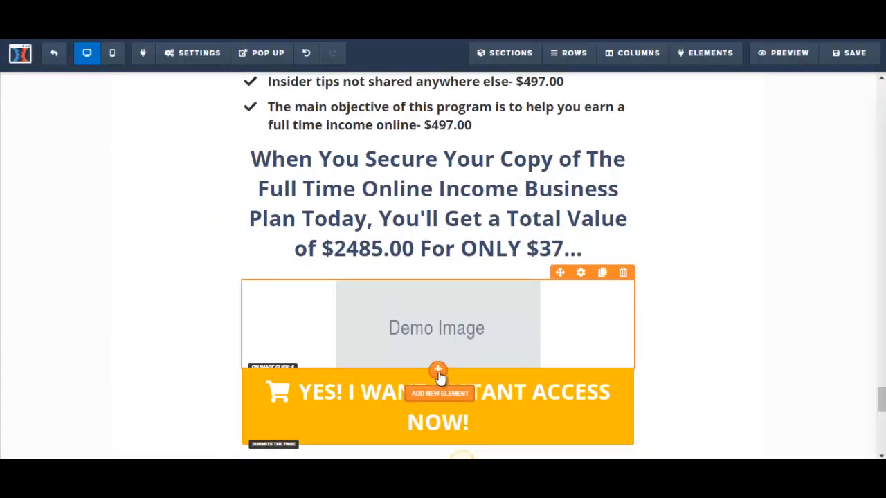
pyautogui.click(438, 374)
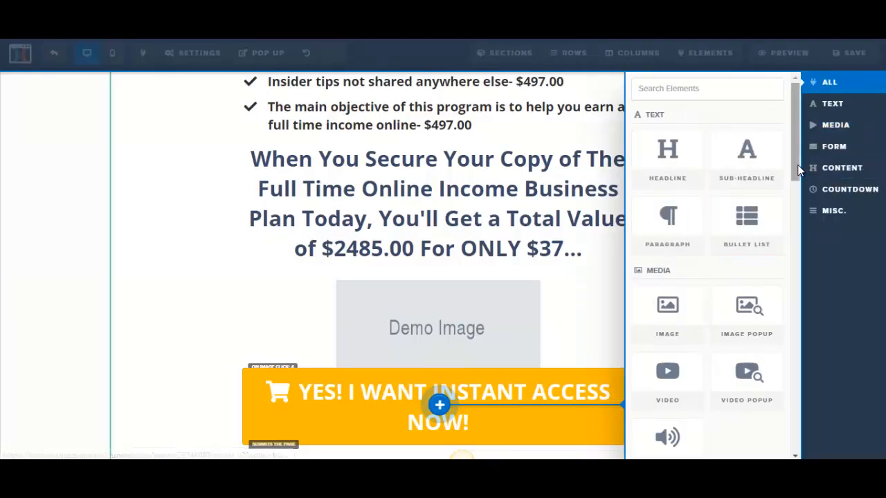
pyautogui.moveTo(797, 168); pyautogui.dragTo(798, 210)
pyautogui.scroll(-2, 692, 276)
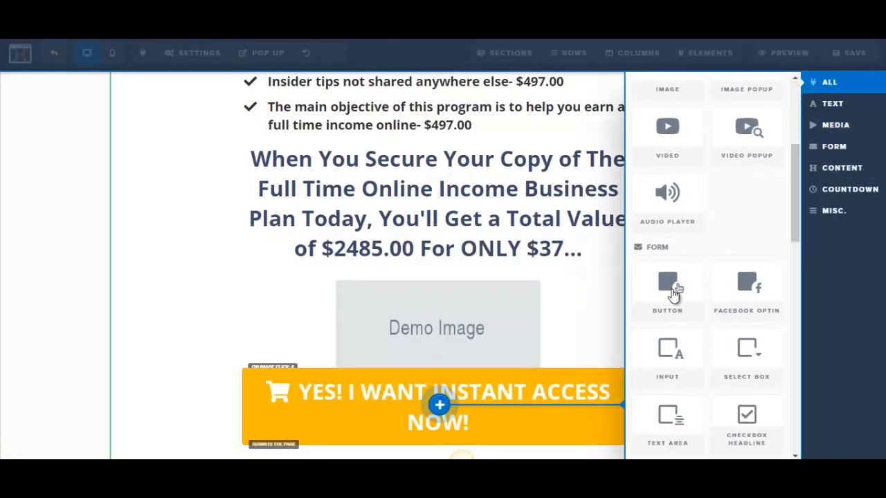
pyautogui.click(663, 304)
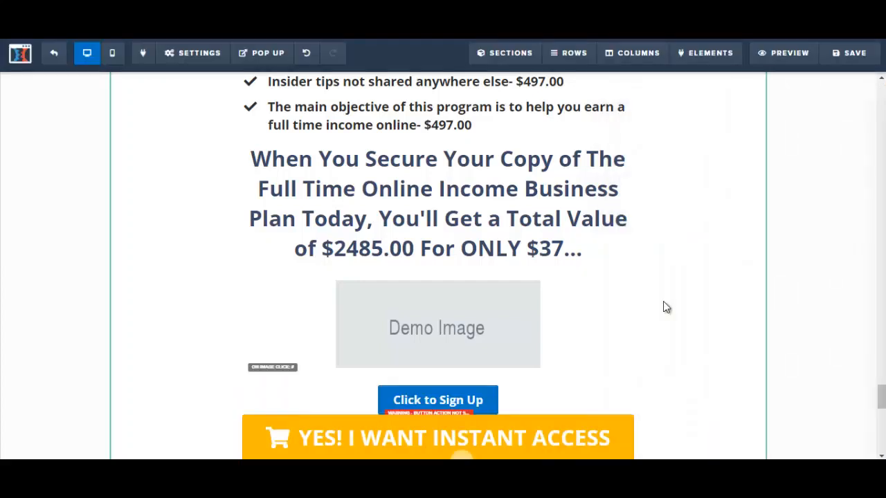
# Review the available actions for the new "Click to Sign Up" button without changing its action
pyautogui.scroll(-2, 882, 403)
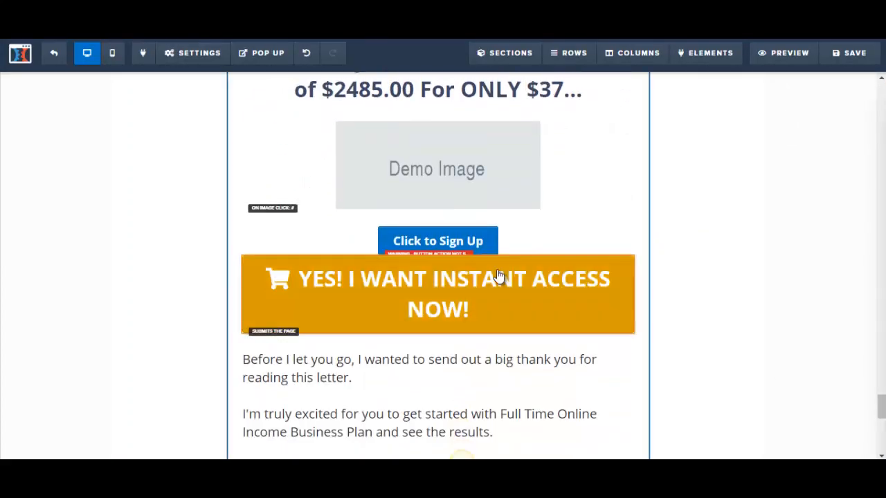
pyautogui.moveTo(474, 238)
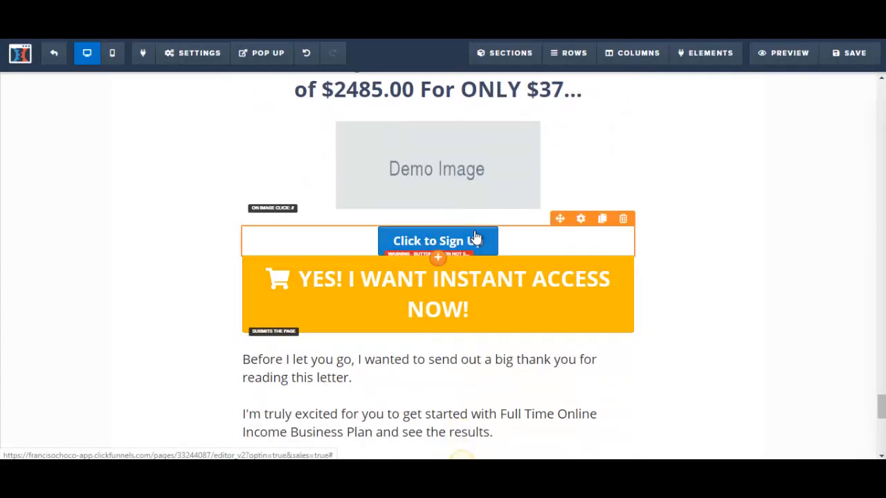
pyautogui.click(474, 238)
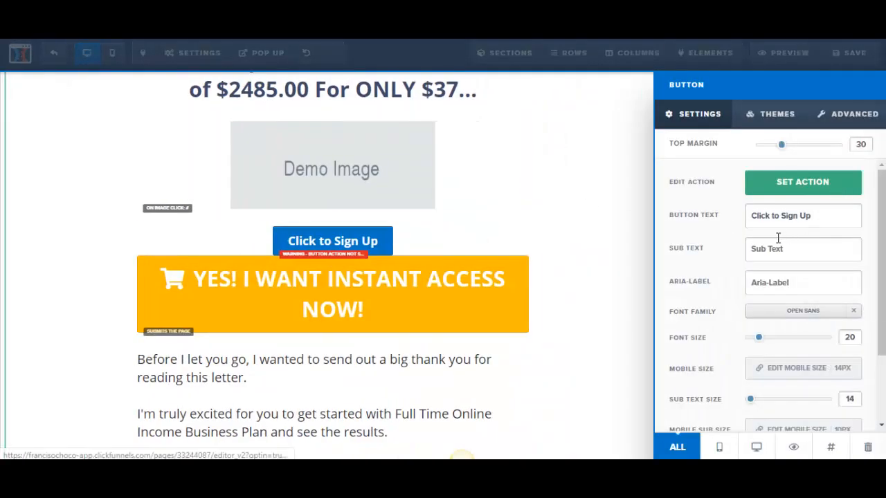
pyautogui.click(790, 197)
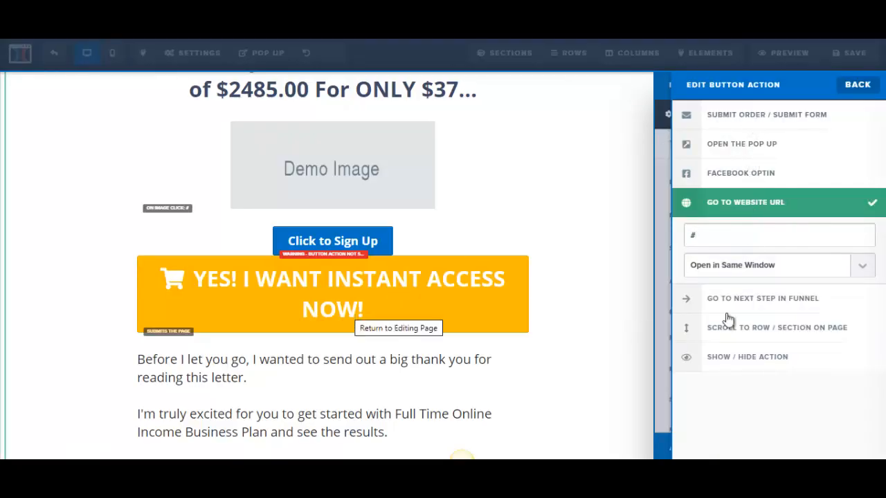
pyautogui.click(642, 239)
# Check the action of the "Click Here To Get Instant Access >" button and the link in the "Click Here To Add This For Only $37!" text
pyautogui.moveTo(884, 413); pyautogui.dragTo(880, 431)
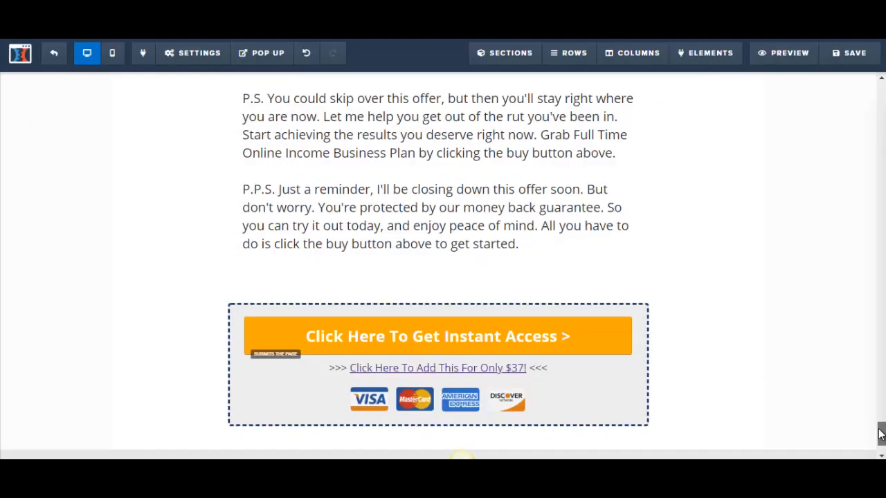
pyautogui.click(581, 346)
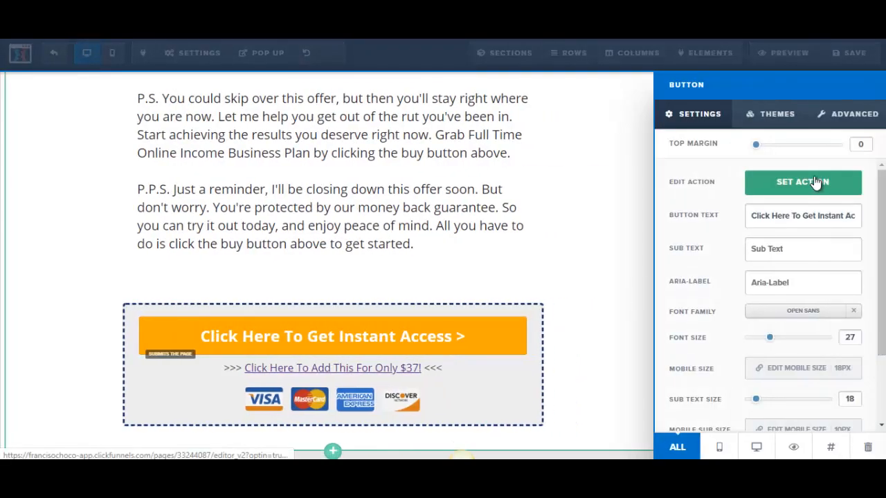
pyautogui.click(817, 182)
pyautogui.click(443, 227)
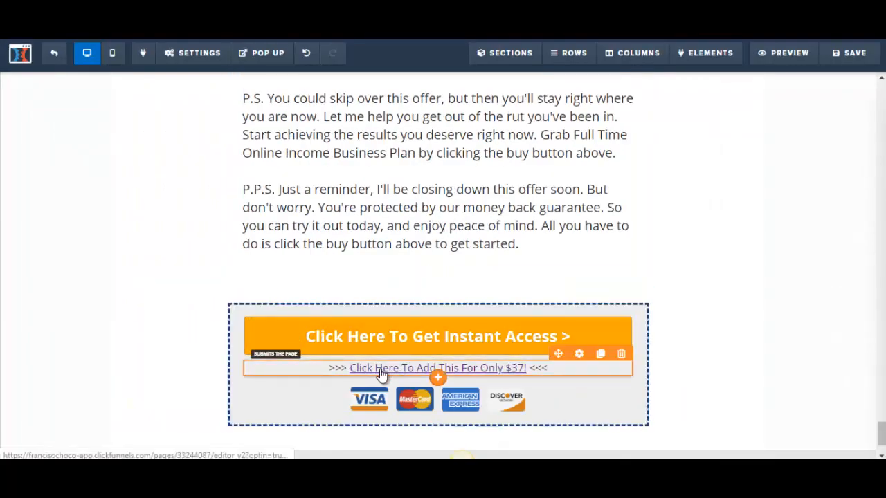
pyautogui.click(488, 376)
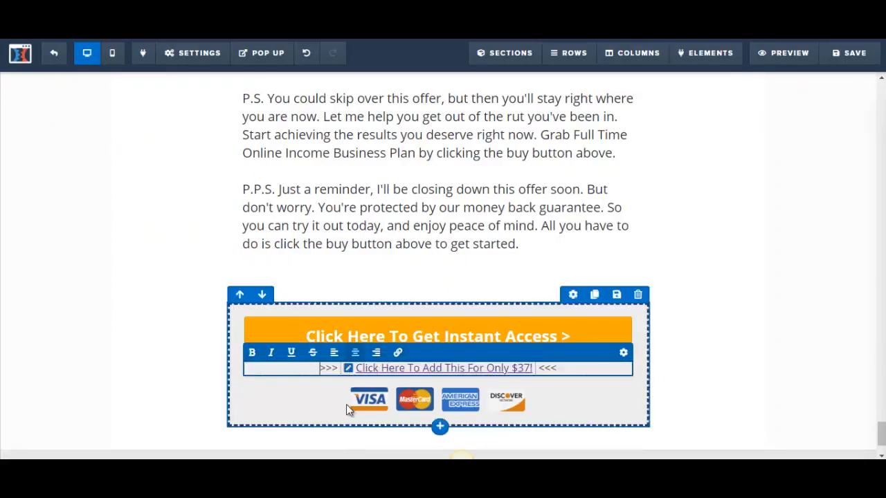
pyautogui.click(349, 369)
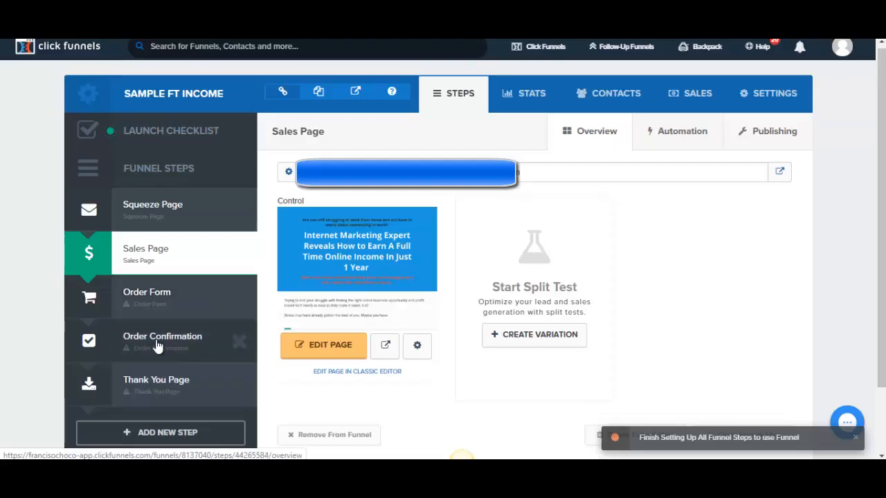
# Browse the templates for the funnel's Order Form step and preview "TWO STEP TRIP WIRE - 2 - Order"
pyautogui.click(165, 299)
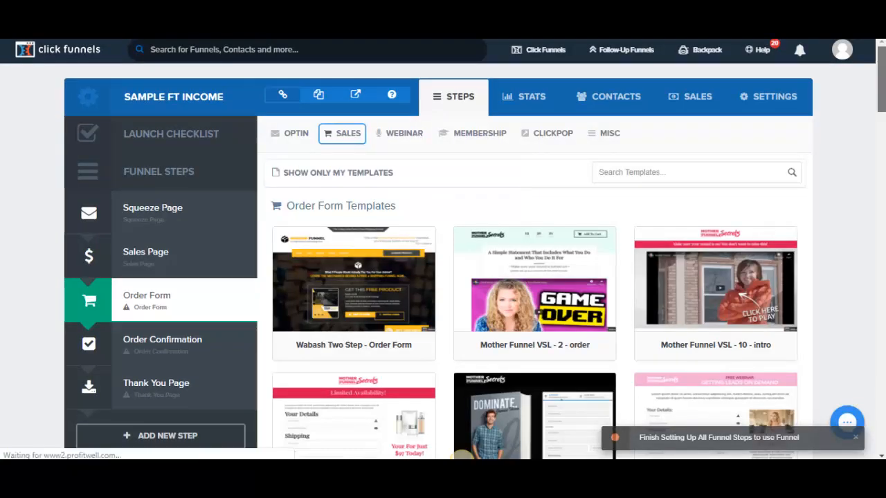
pyautogui.scroll(-3, 443, 277)
pyautogui.scroll(-1, 443, 277)
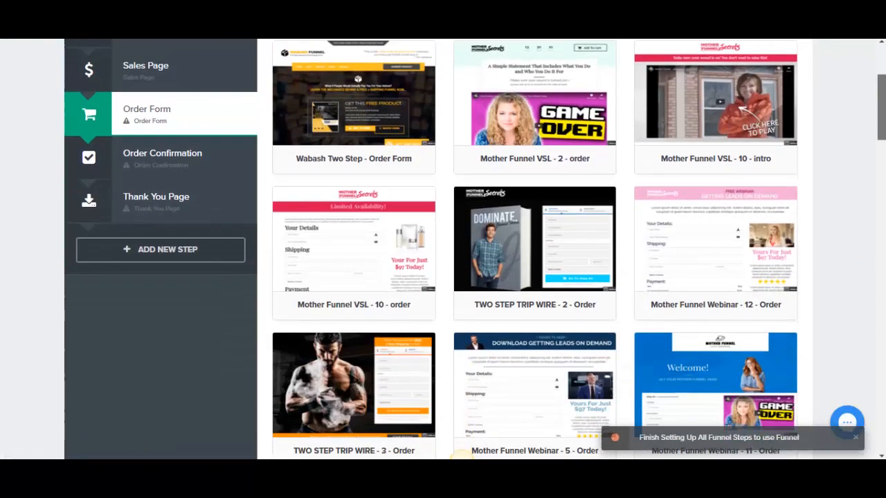
pyautogui.scroll(1, 587, 190)
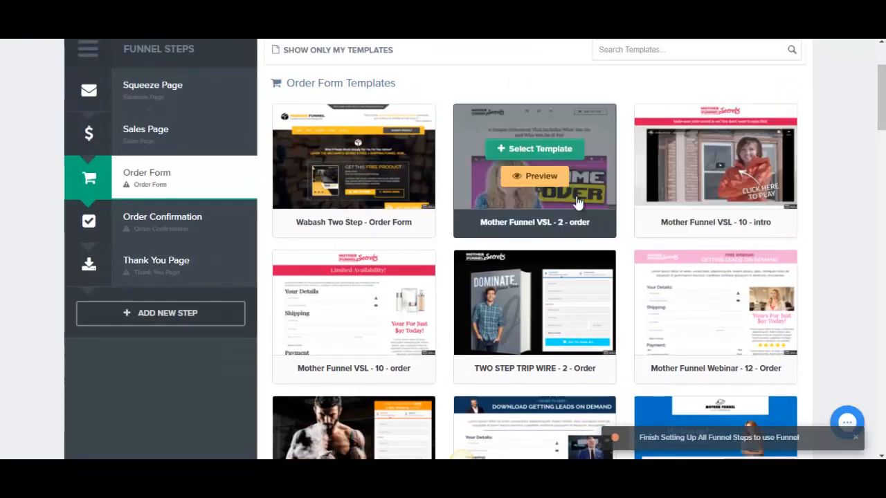
pyautogui.moveTo(532, 289)
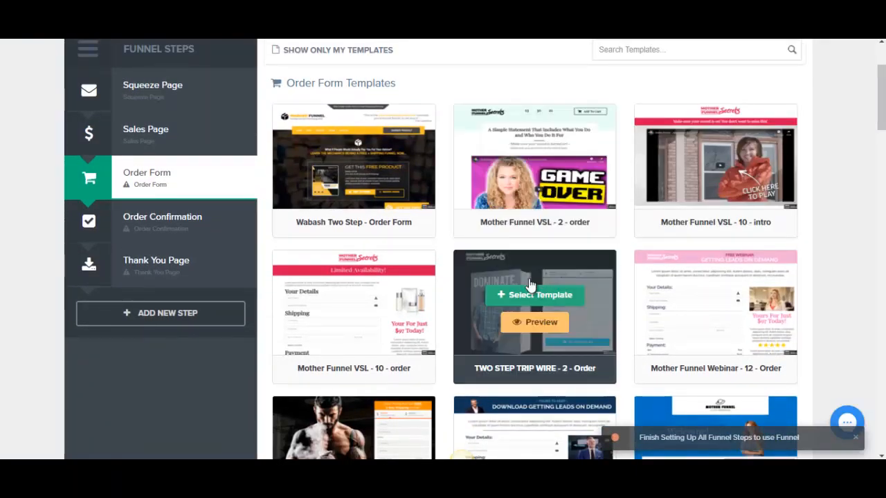
pyautogui.click(542, 324)
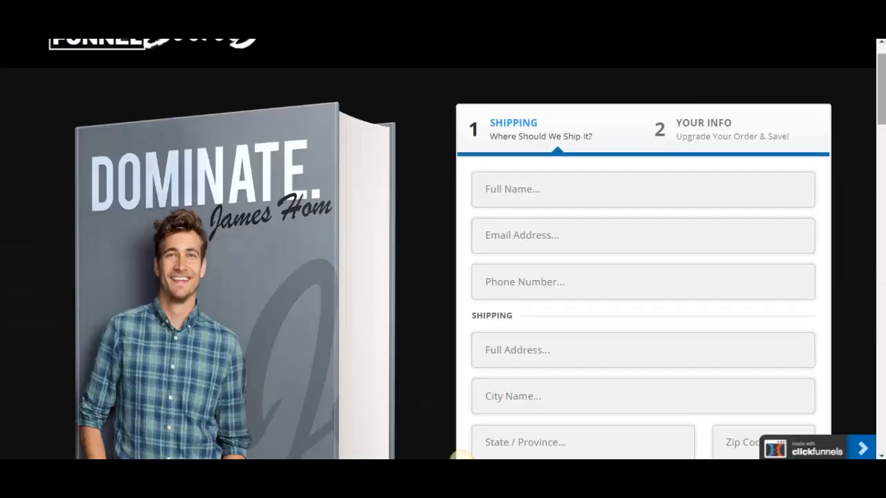
pyautogui.scroll(-10, 545, 190)
pyautogui.moveTo(882, 187); pyautogui.dragTo(881, 51)
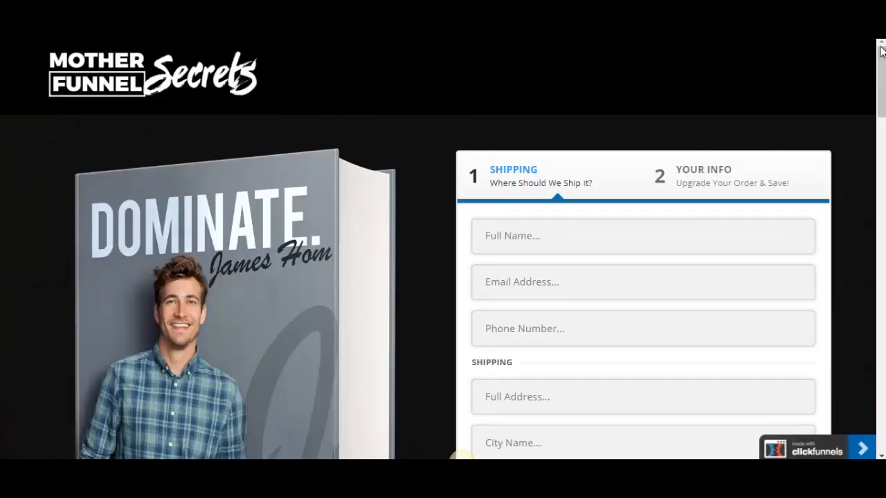
pyautogui.hotkey('ctrl', 'w')
# Browse the templates for the Order Confirmation step and preview the "Mother Funnel PLF FUNNEL - 13" thank-you template
pyautogui.scroll(2, 166, 343)
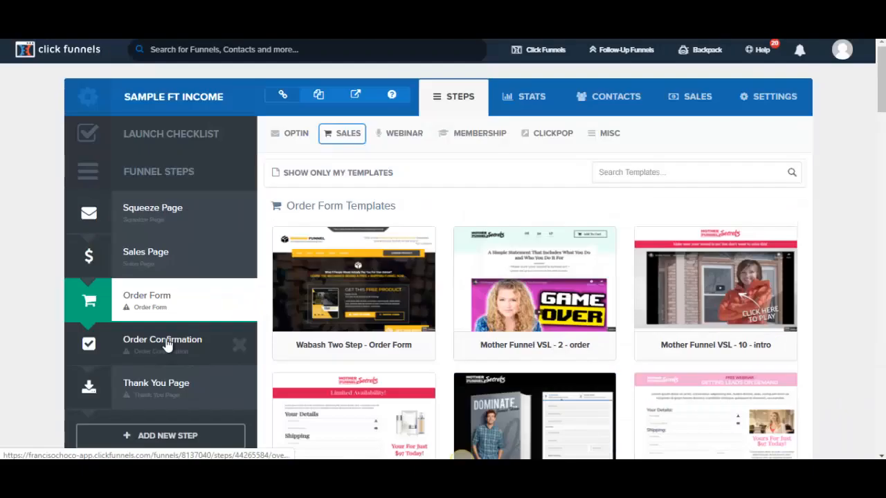
pyautogui.click(165, 349)
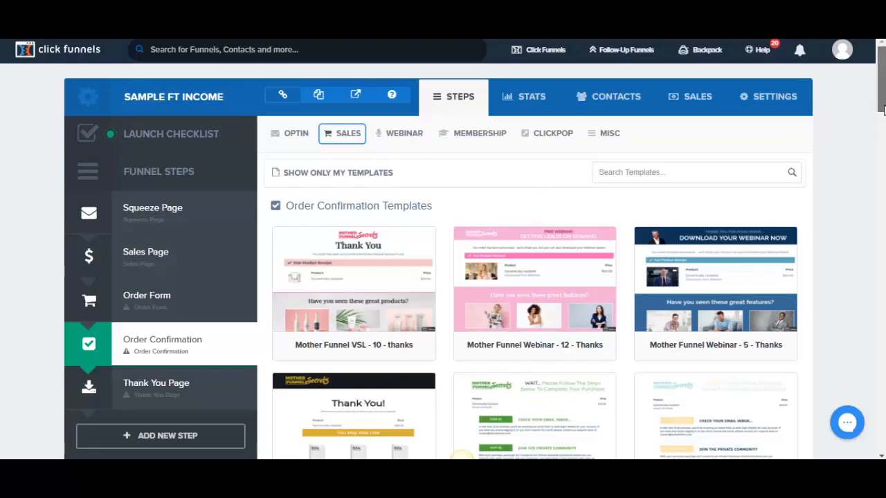
pyautogui.scroll(-2, 883, 109)
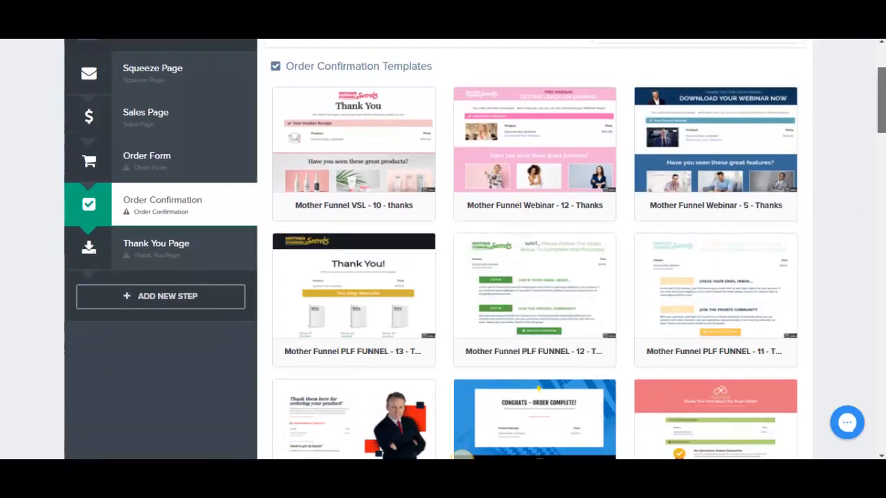
pyautogui.scroll(-1, 474, 250)
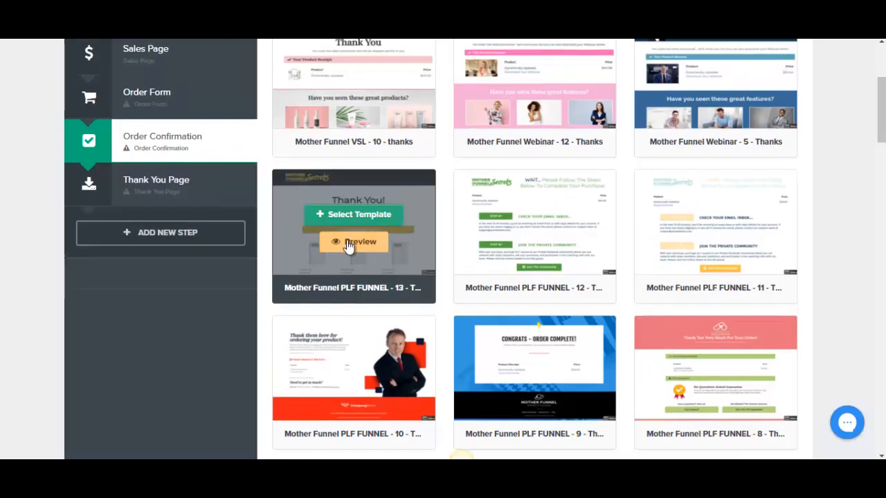
pyautogui.click(348, 244)
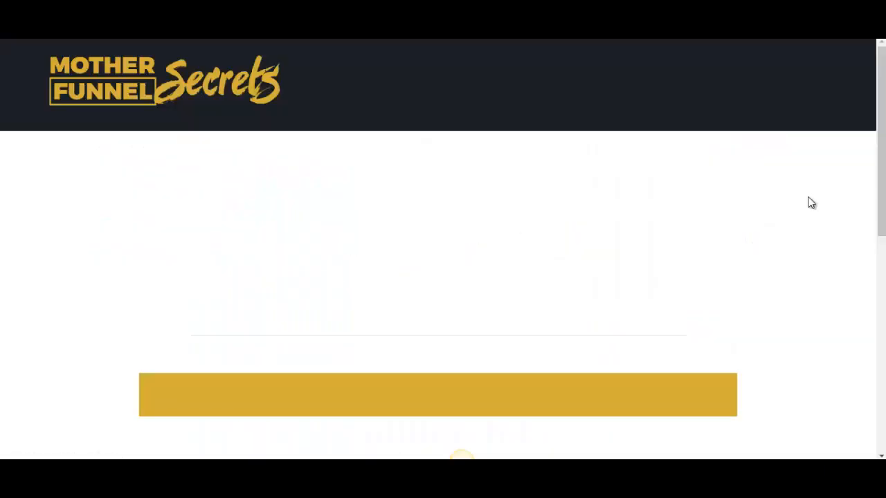
pyautogui.scroll(-1, 806, 222)
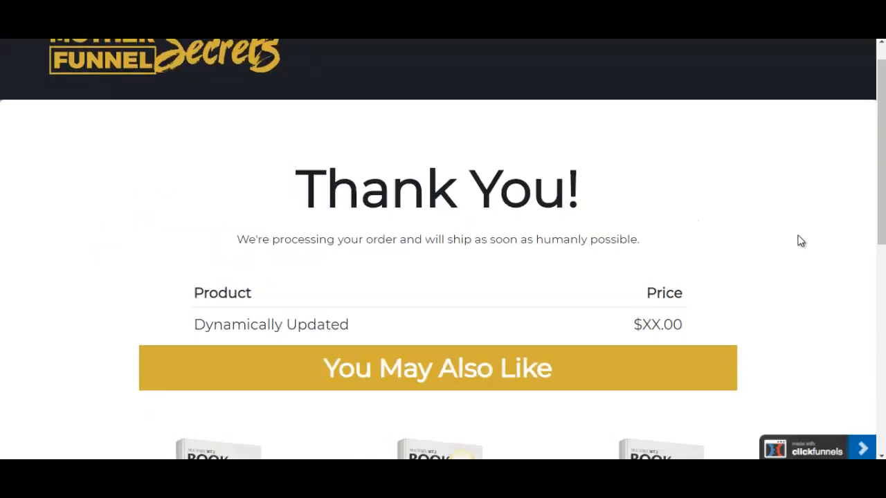
pyautogui.scroll(-3, 801, 240)
pyautogui.scroll(4, 692, 207)
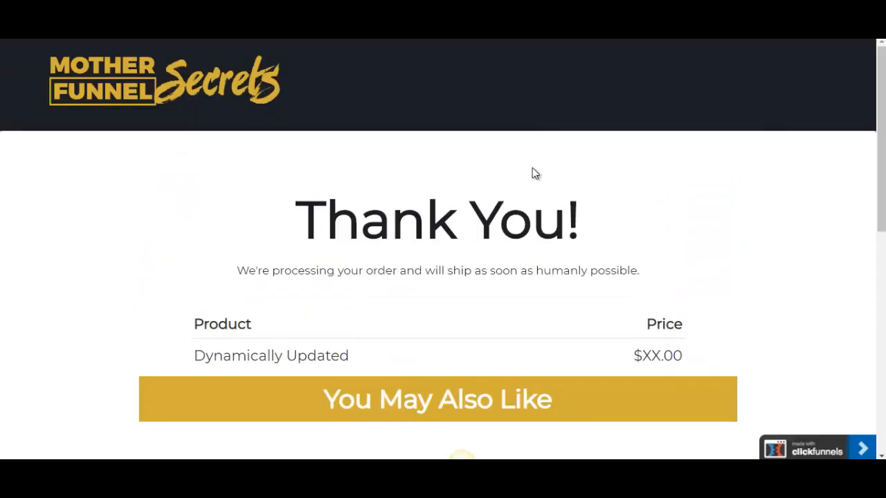
pyautogui.hotkey('ctrl', 'w')
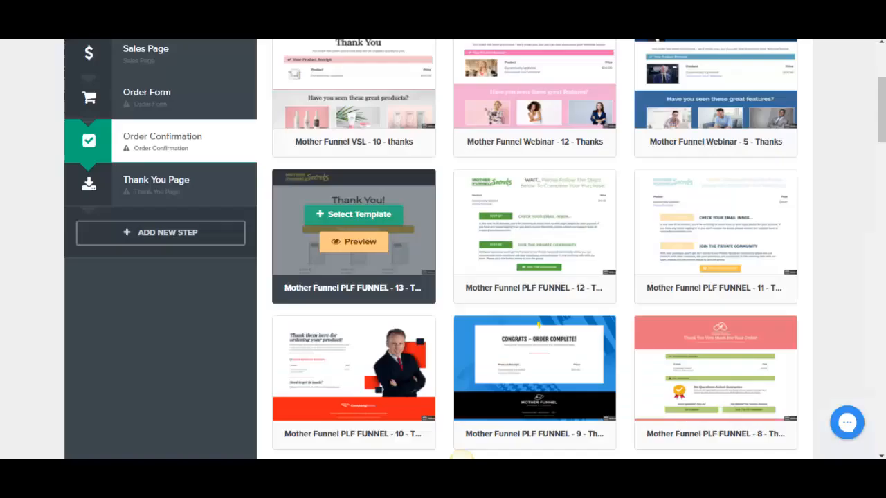
# Add a new step named "demo" to the funnel with Show In Funnel set to Yes and no path
pyautogui.scroll(2, 355, 208)
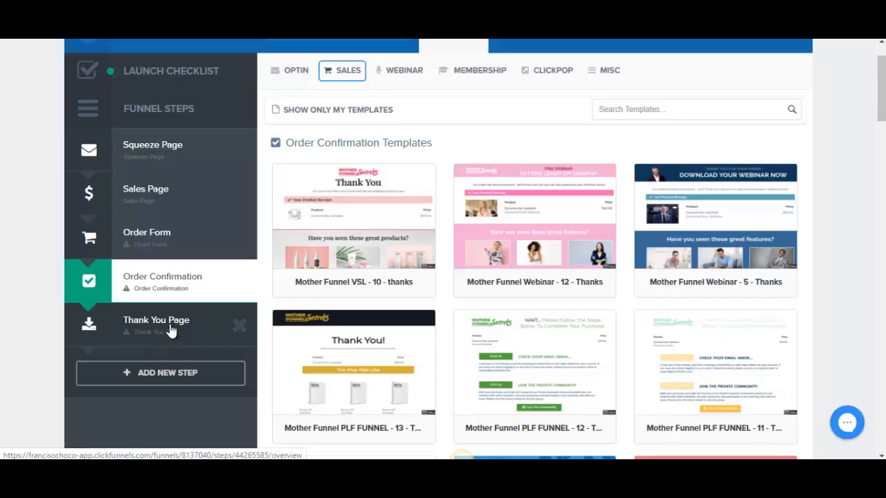
pyautogui.click(158, 377)
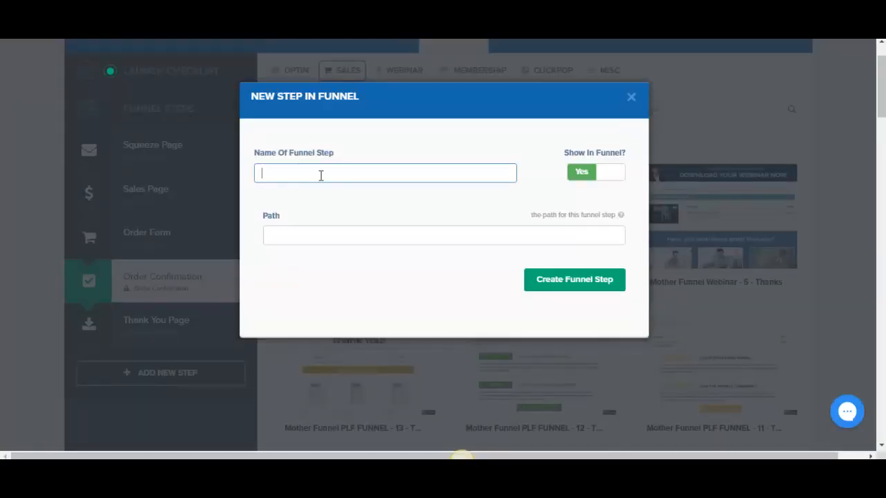
pyautogui.click(539, 190)
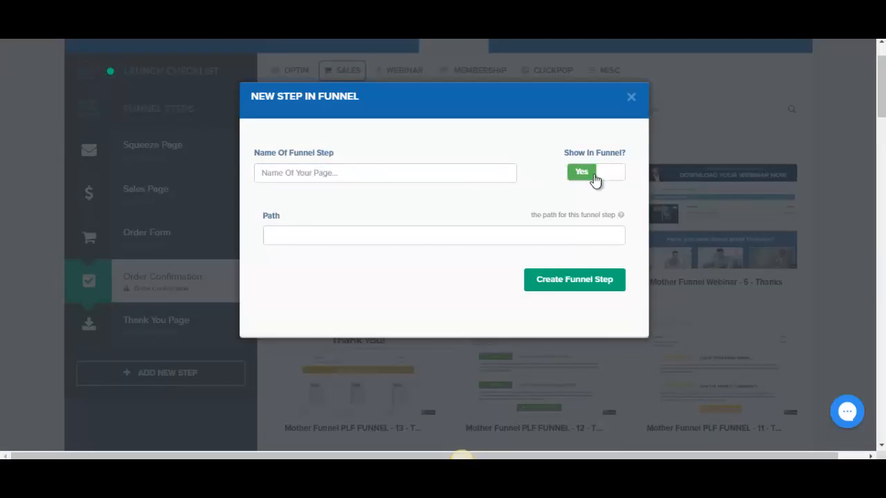
pyautogui.click(603, 181)
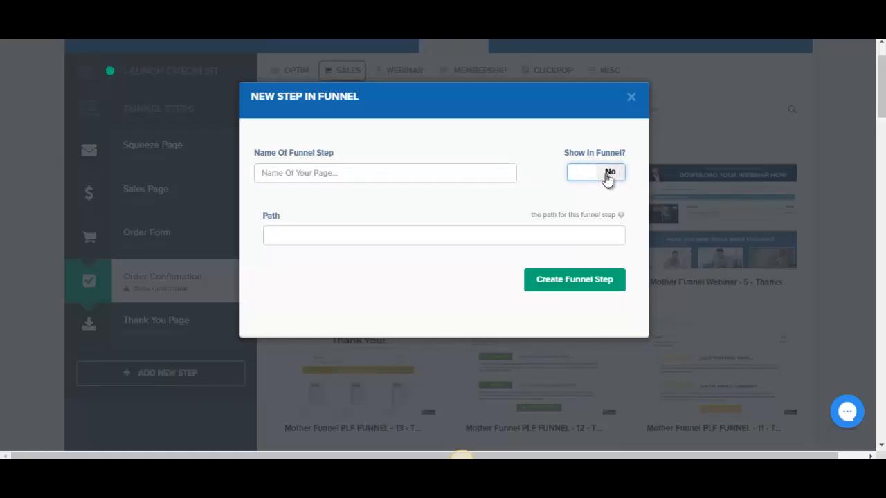
pyautogui.click(585, 178)
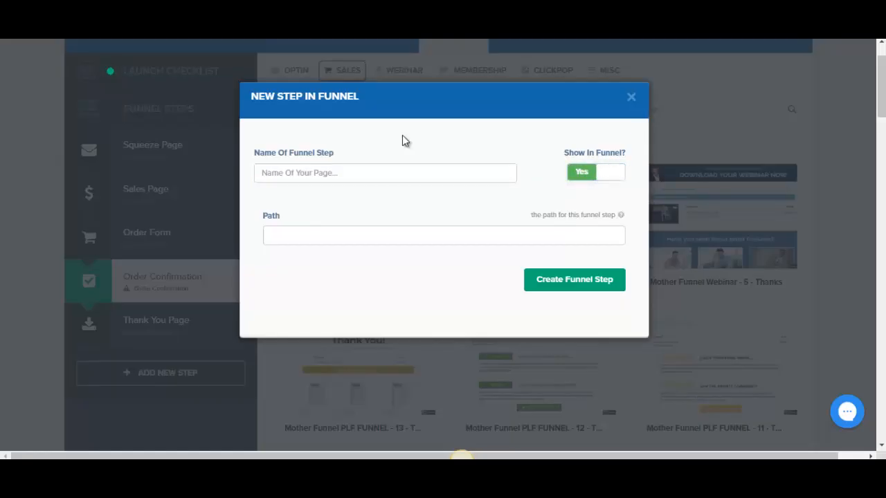
pyautogui.click(362, 174)
pyautogui.write('demo')
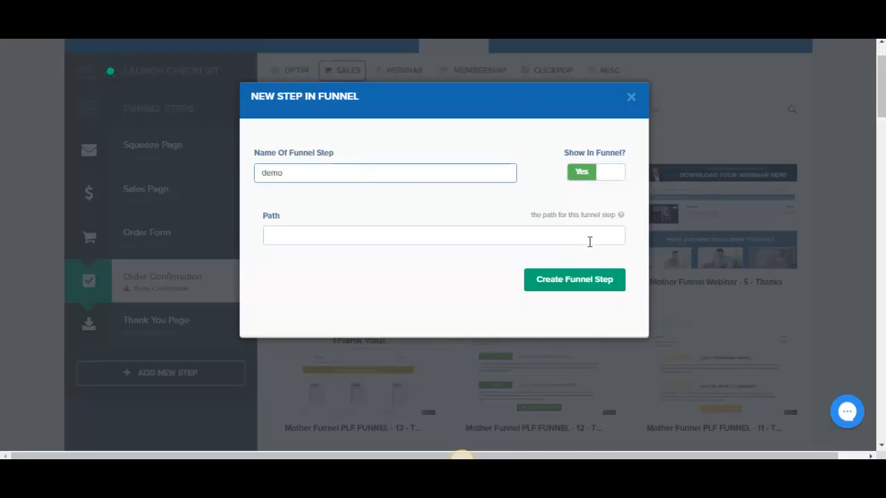
pyautogui.click(573, 285)
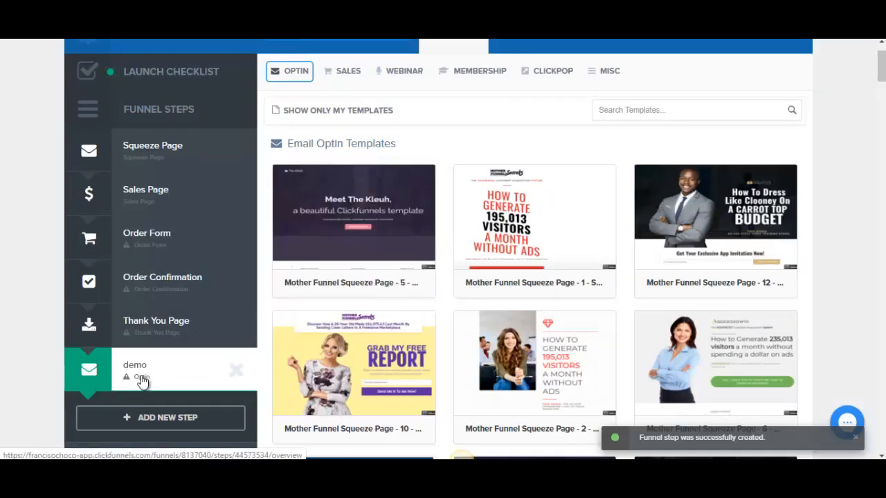
# Browse the templates for the Thank You Page step and preview the "Mother Funnel Vintage Squeeze - 5" template
pyautogui.click(182, 321)
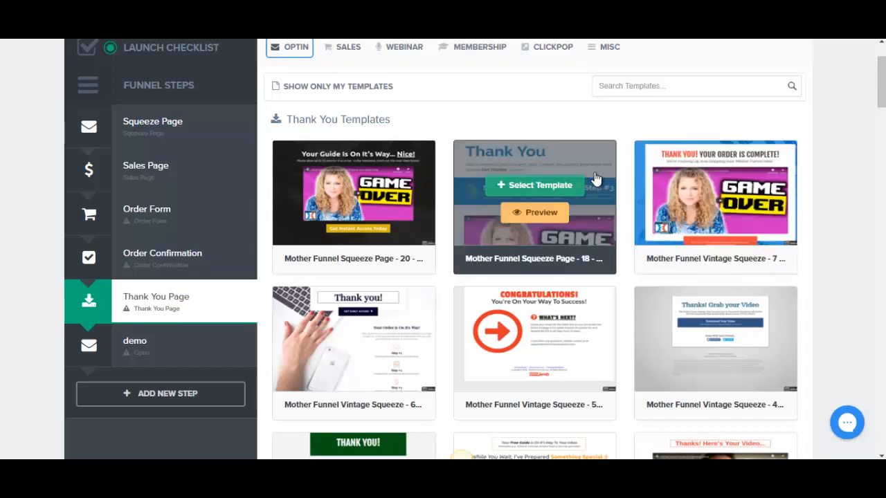
pyautogui.click(291, 47)
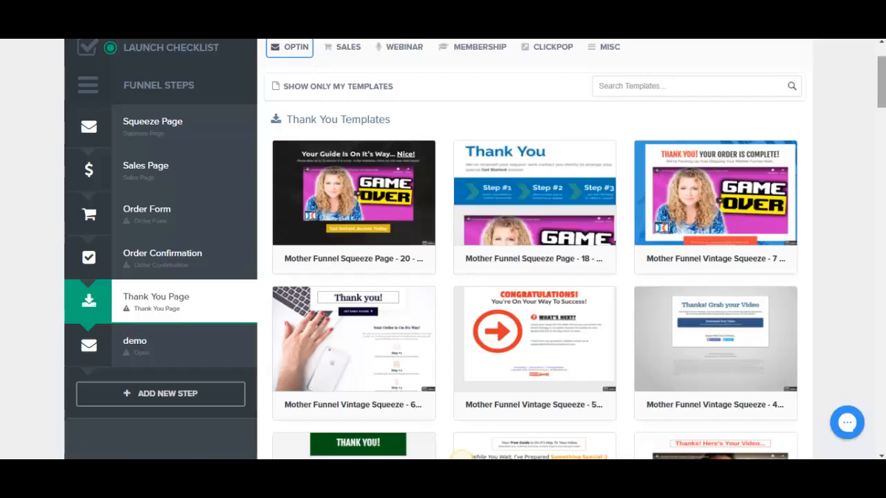
pyautogui.scroll(-2, 883, 119)
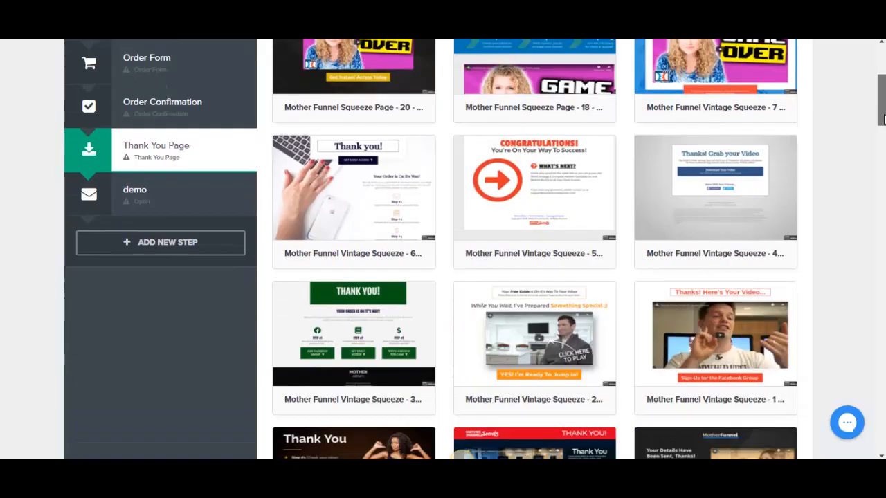
pyautogui.moveTo(883, 119)
pyautogui.mouseDown()
pyautogui.moveTo(881, 157)
pyautogui.moveTo(880, 117)
pyautogui.mouseUp()
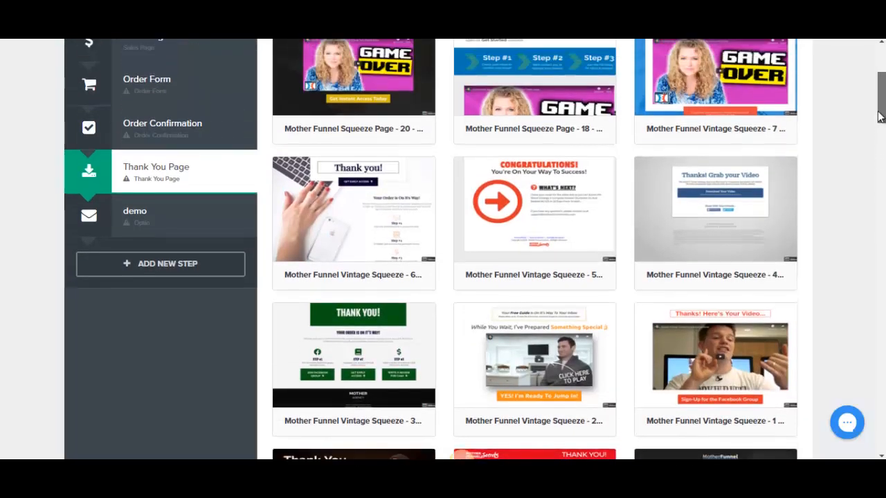
pyautogui.click(516, 230)
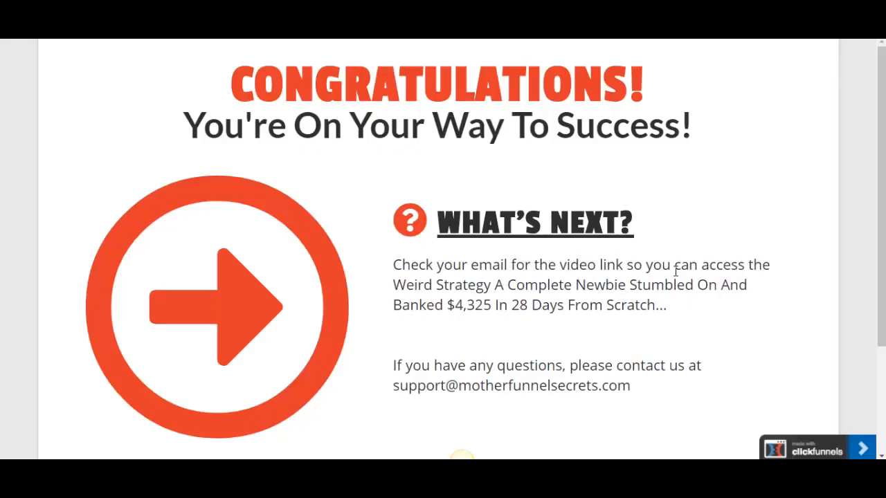
pyautogui.moveTo(882, 212)
pyautogui.mouseDown()
pyautogui.moveTo(881, 241)
pyautogui.moveTo(883, 213)
pyautogui.mouseUp()
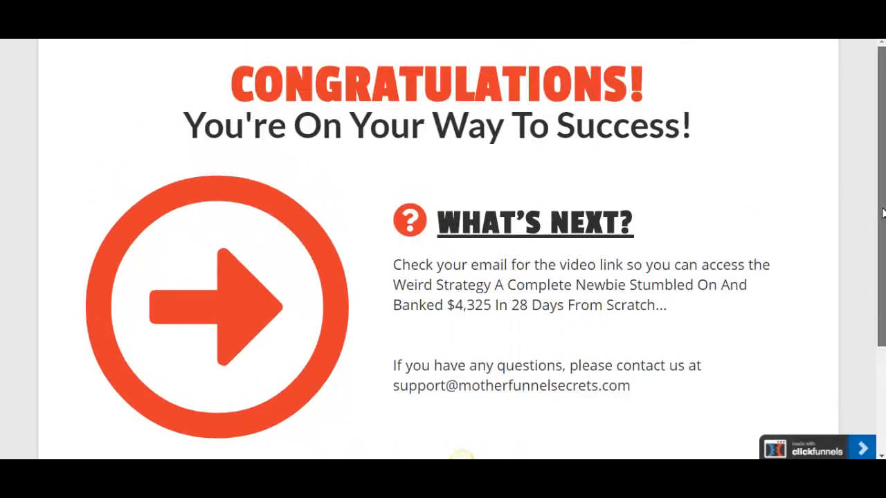
pyautogui.hotkey('ctrl', 'w')
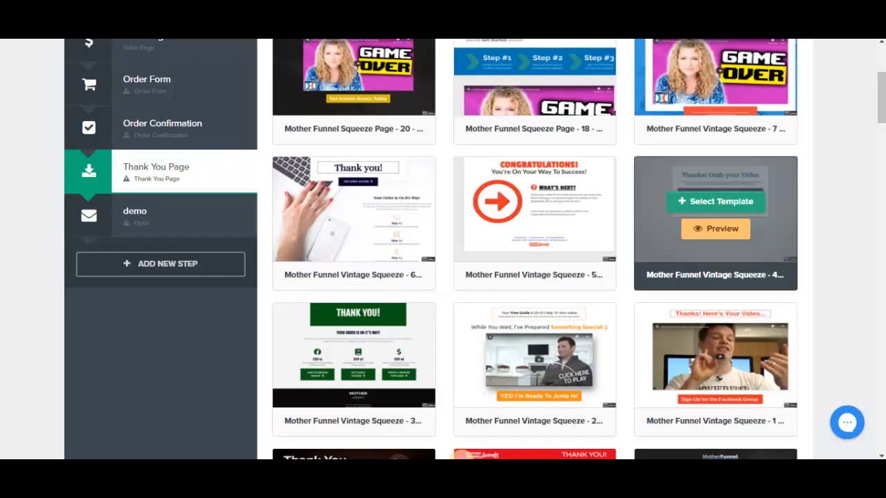
# Look further through the thank-you templates and preview "Mother Funnel Squeeze Page - 14"
pyautogui.moveTo(884, 105); pyautogui.dragTo(885, 106)
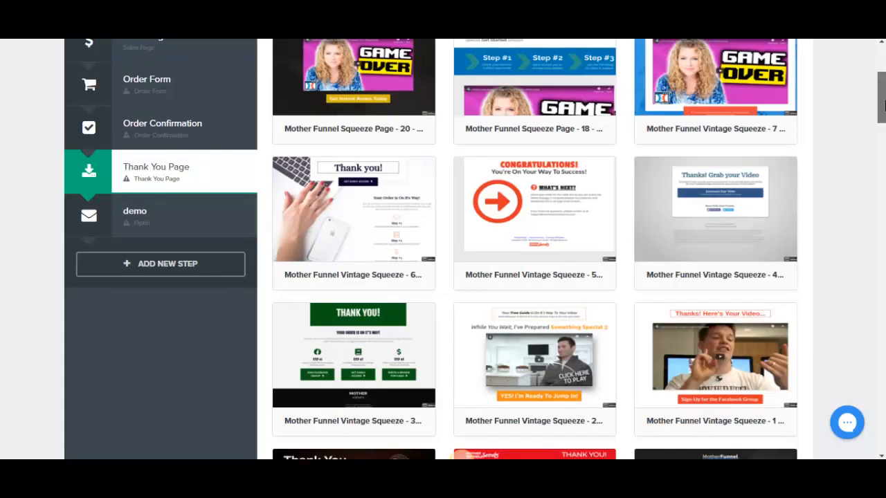
pyautogui.moveTo(884, 104); pyautogui.dragTo(882, 183)
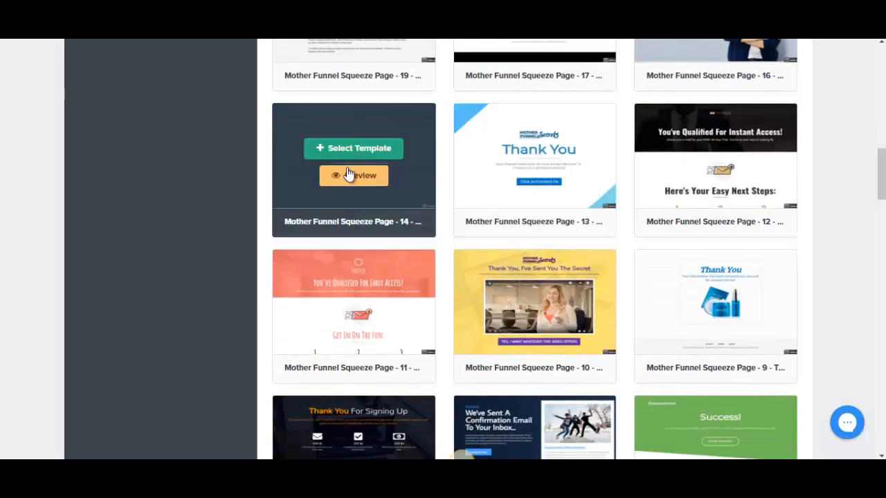
pyautogui.click(347, 177)
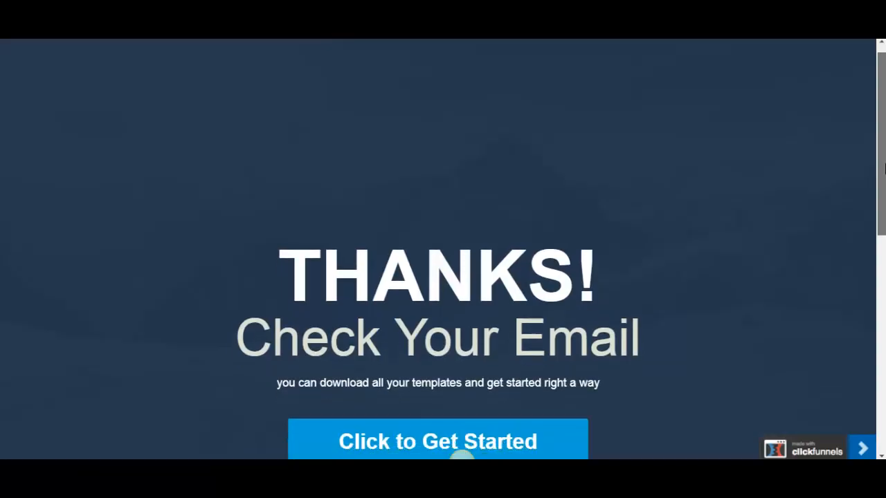
pyautogui.moveTo(885, 168); pyautogui.dragTo(885, 204)
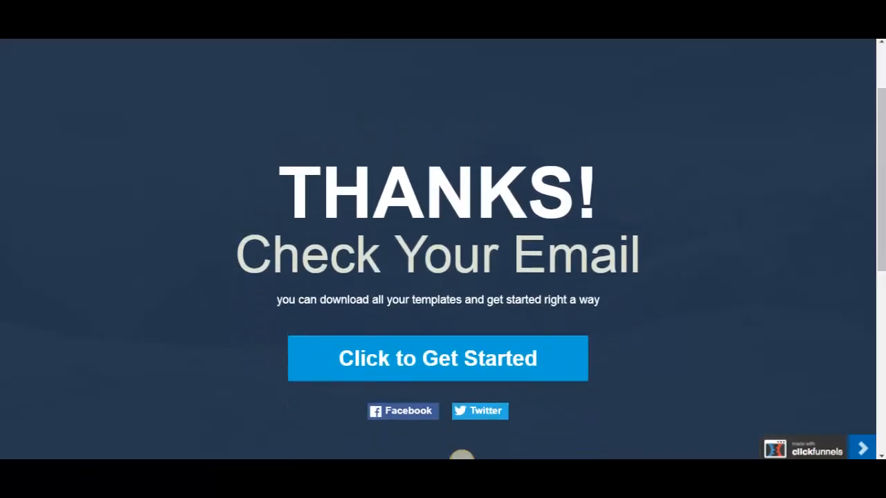
pyautogui.hotkey('ctrl', 'w')
# Preview the "Arrow Thank You Page" template and look through its numbered steps
pyautogui.moveTo(885, 181); pyautogui.dragTo(883, 106)
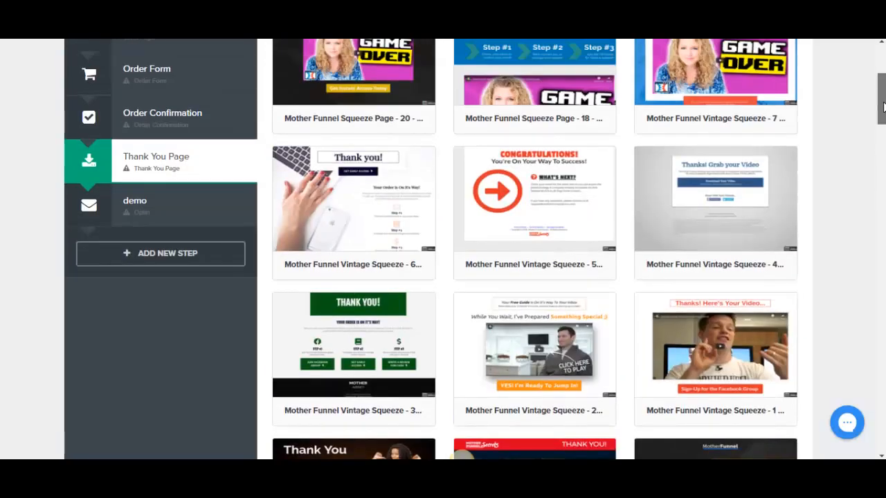
pyautogui.moveTo(883, 105); pyautogui.dragTo(885, 399)
pyautogui.moveTo(759, 256)
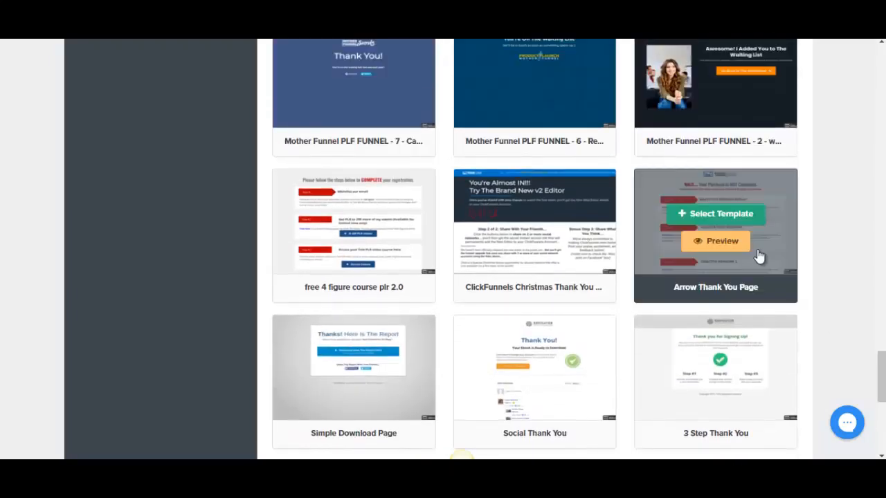
pyautogui.click(708, 247)
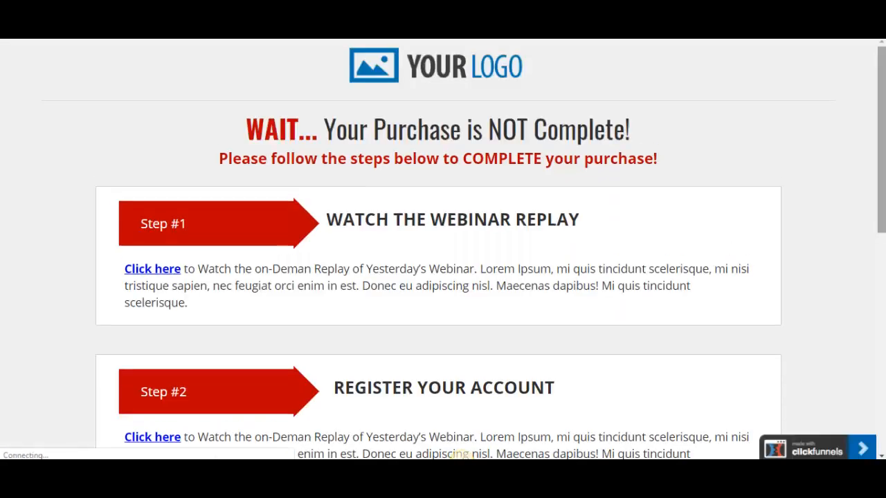
pyautogui.moveTo(883, 187); pyautogui.dragTo(883, 206)
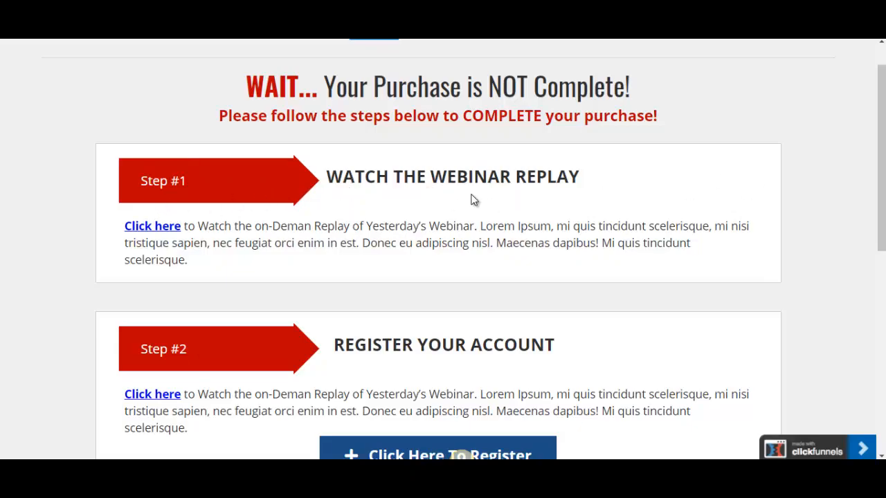
pyautogui.scroll(-3, 811, 245)
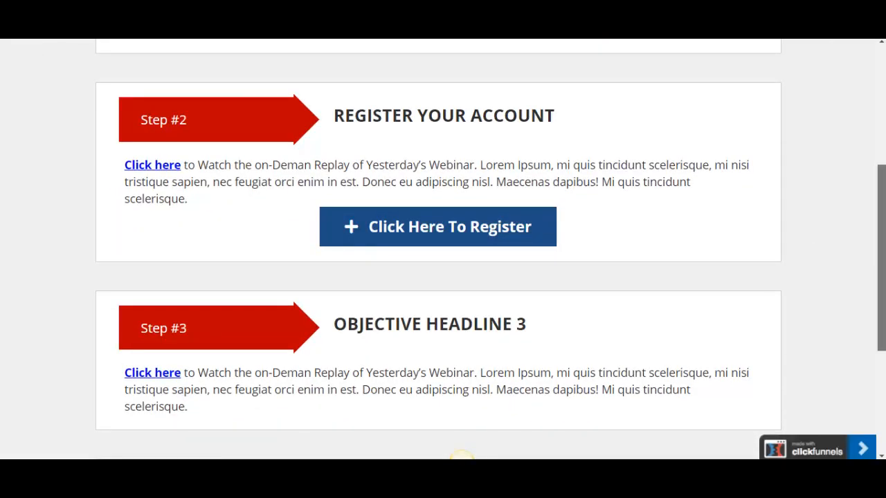
pyautogui.moveTo(880, 258); pyautogui.dragTo(881, 175)
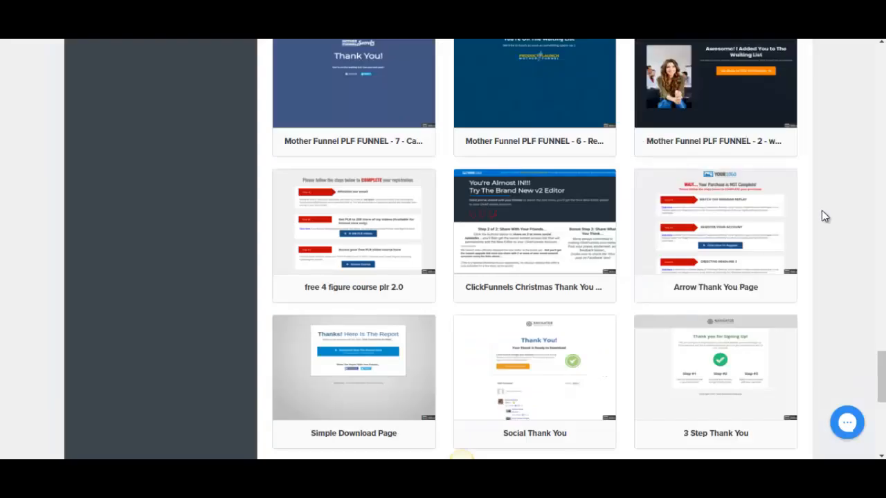
# Apply the "Arrow Thank You Page" template to the Thank You Page step and open the page for editing in a new tab
pyautogui.moveTo(724, 228)
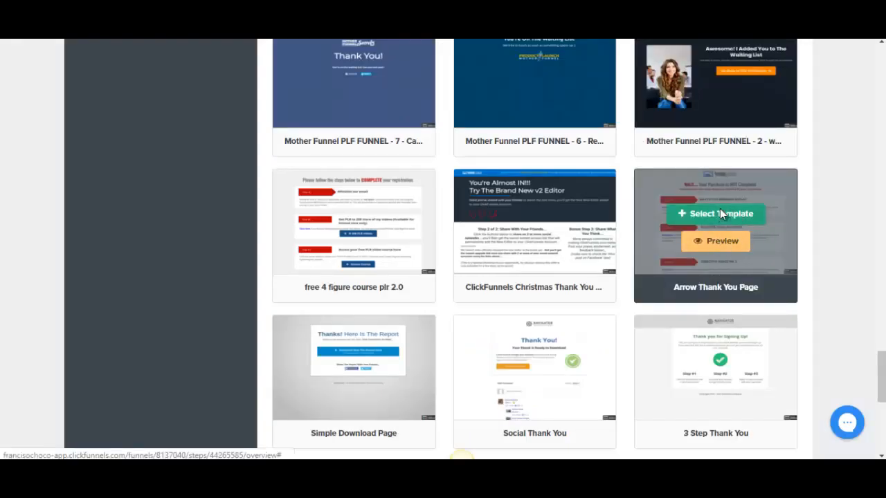
pyautogui.click(720, 212)
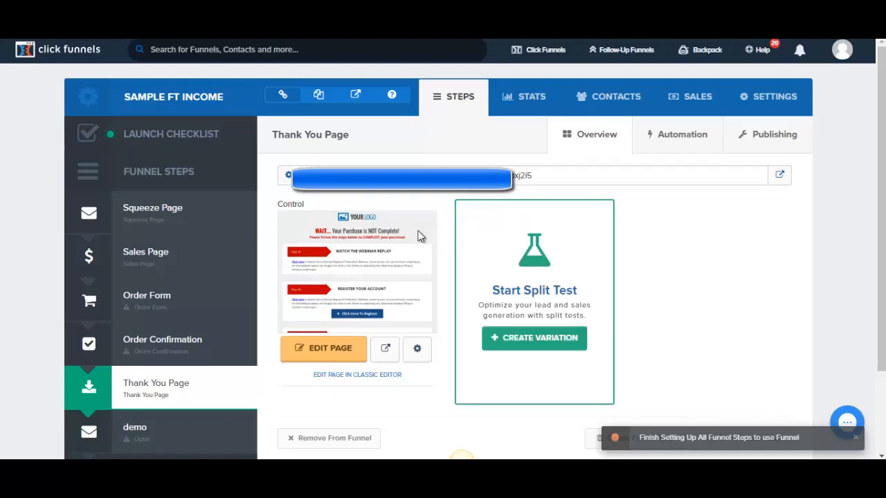
pyautogui.rightClick(313, 363)
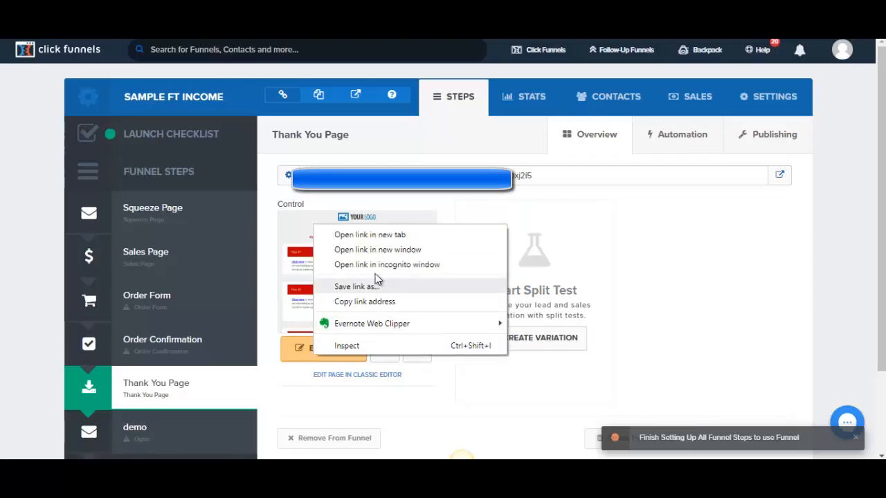
pyautogui.click(380, 242)
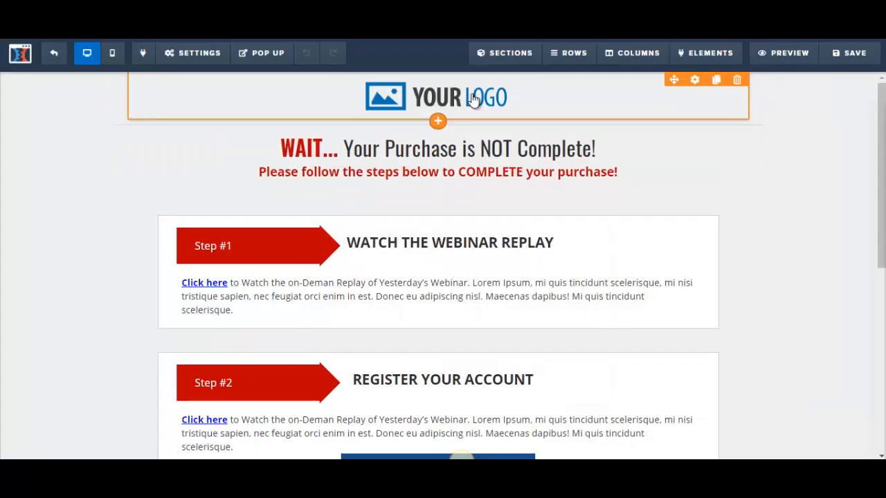
# Check the image settings of the "YOUR LOGO" element above the headline and delete that element from the page
pyautogui.click(664, 101)
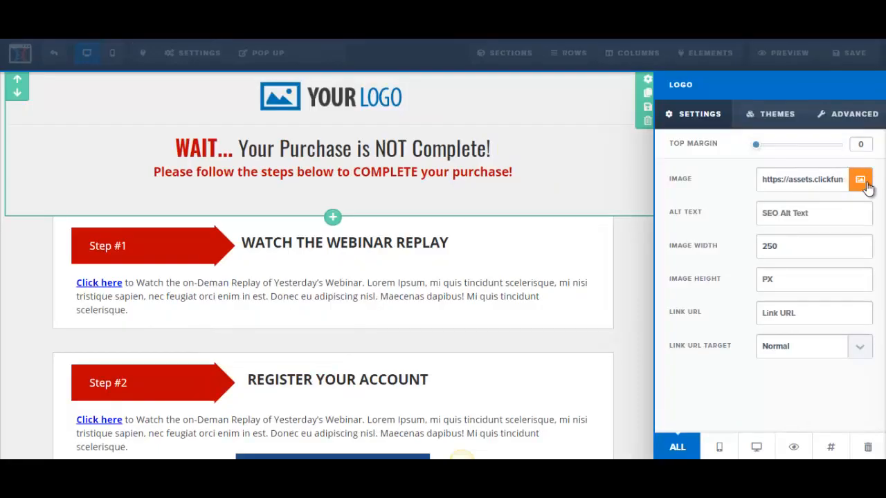
pyautogui.click(386, 103)
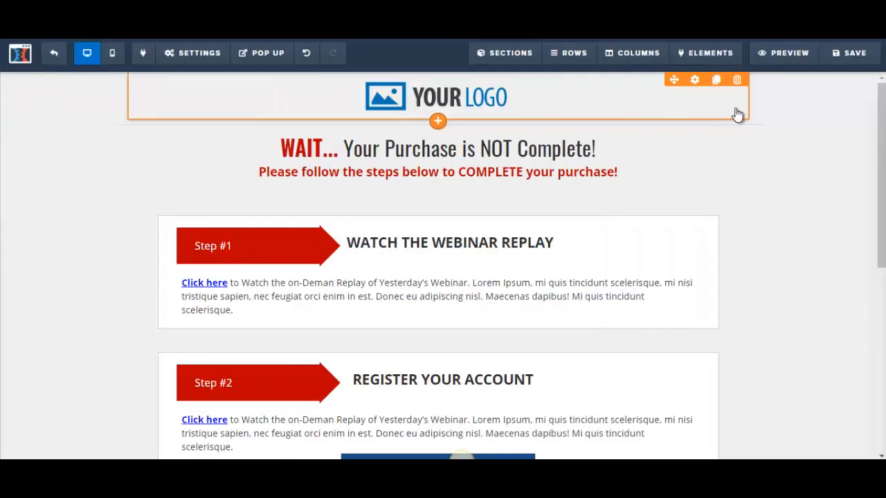
pyautogui.click(737, 80)
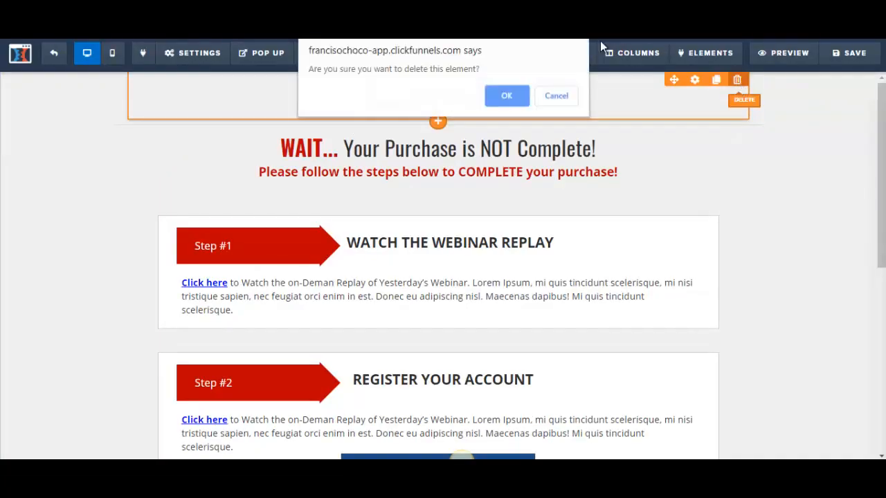
pyautogui.click(506, 97)
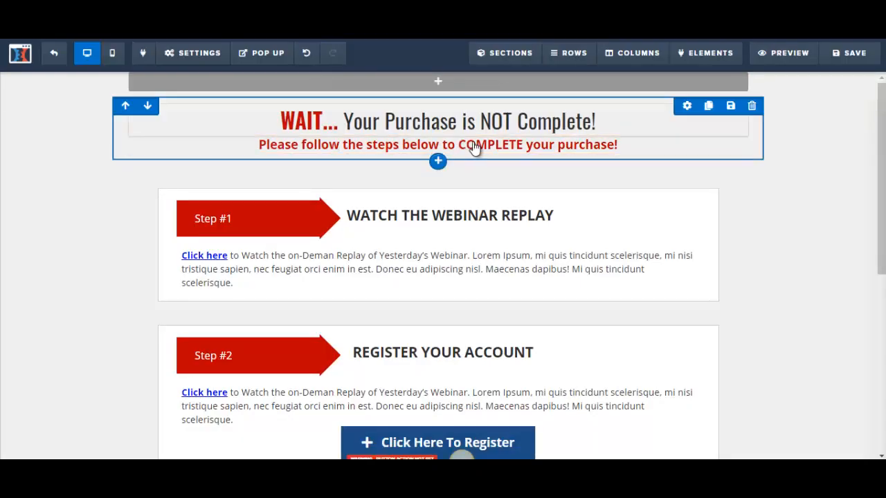
# Replace the Step #1 headline "WATCH THE WEBINAR REPLAY" with "Check your email"
pyautogui.moveTo(881, 151); pyautogui.dragTo(881, 172)
pyautogui.click(363, 151)
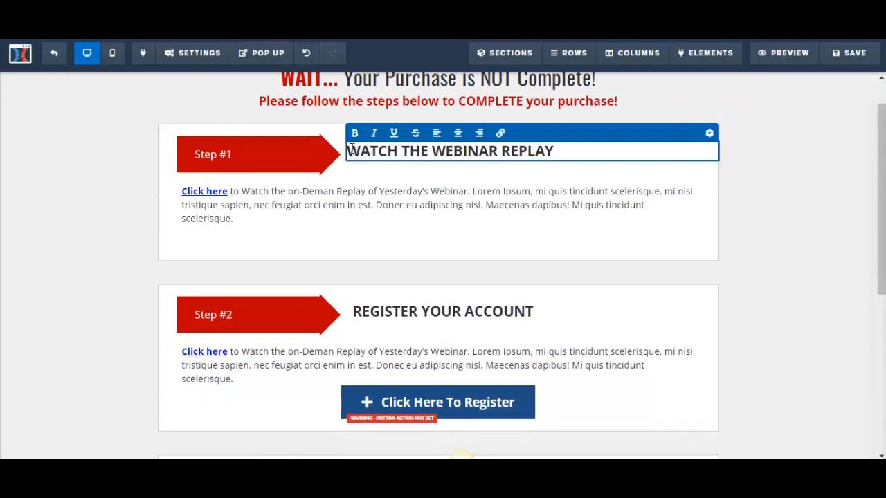
pyautogui.moveTo(348, 151); pyautogui.dragTo(579, 155)
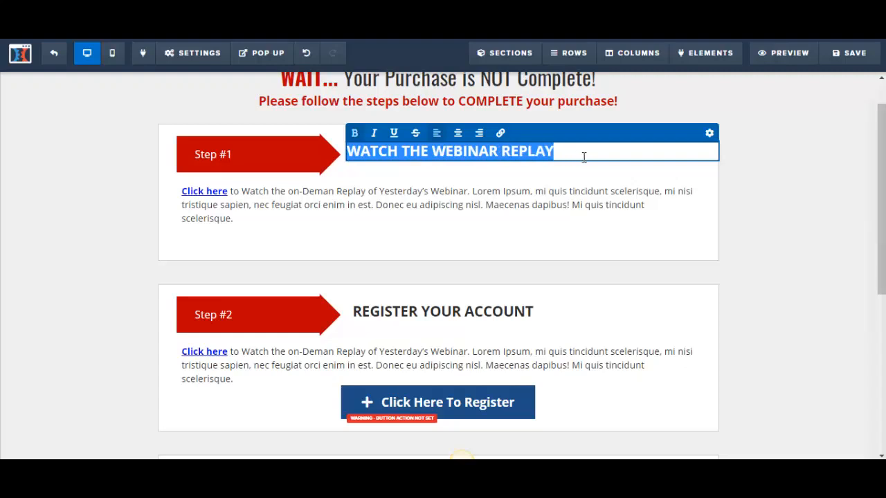
pyautogui.write('Check your ')
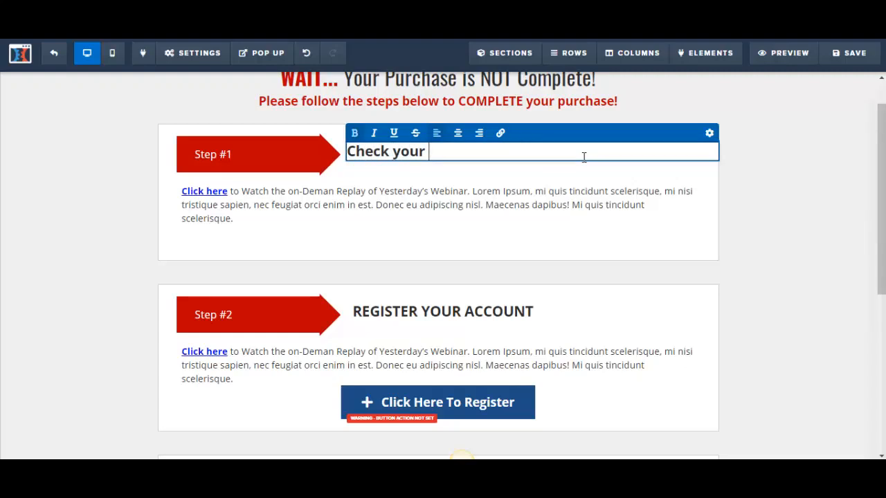
pyautogui.write('emails')
# Remove the "Click here" link from the start of the Step #1 paragraph
pyautogui.click(276, 216)
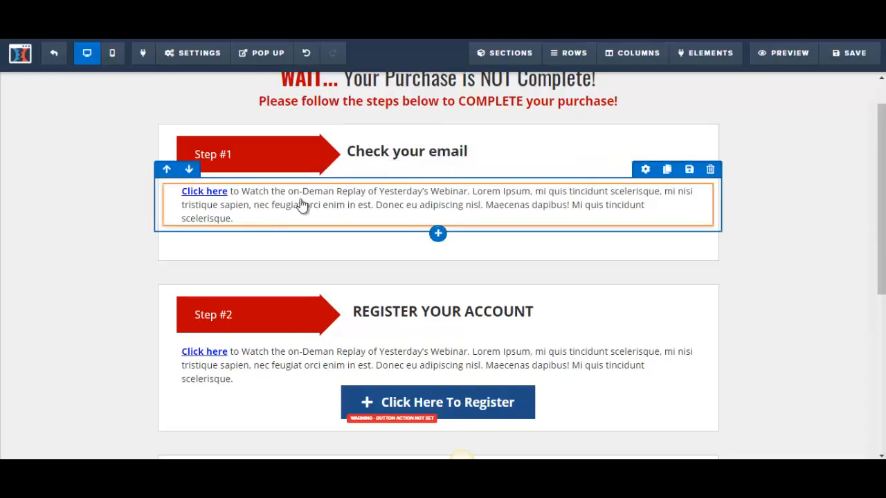
pyautogui.click(252, 199)
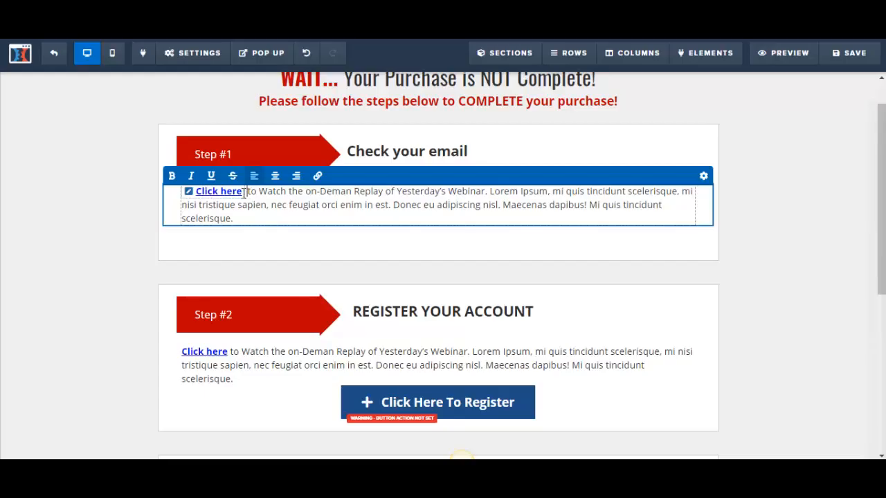
pyautogui.moveTo(245, 193); pyautogui.dragTo(198, 180)
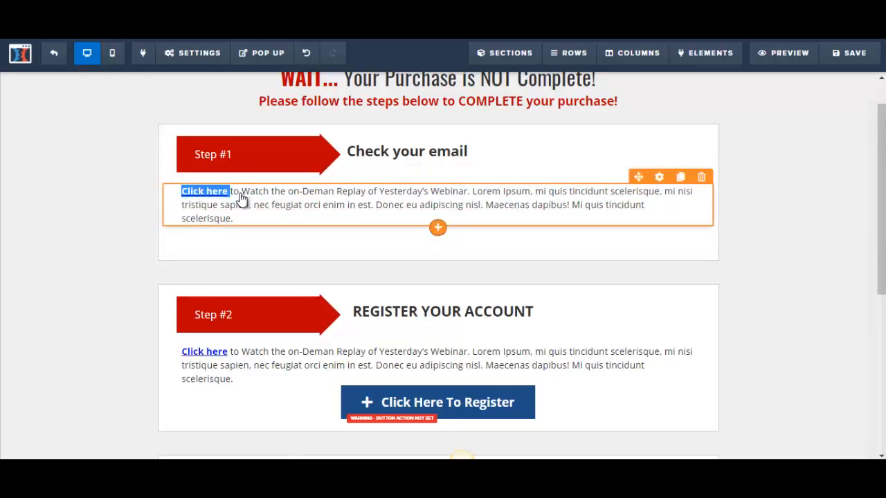
pyautogui.click(242, 200)
pyautogui.press('BackSpace')
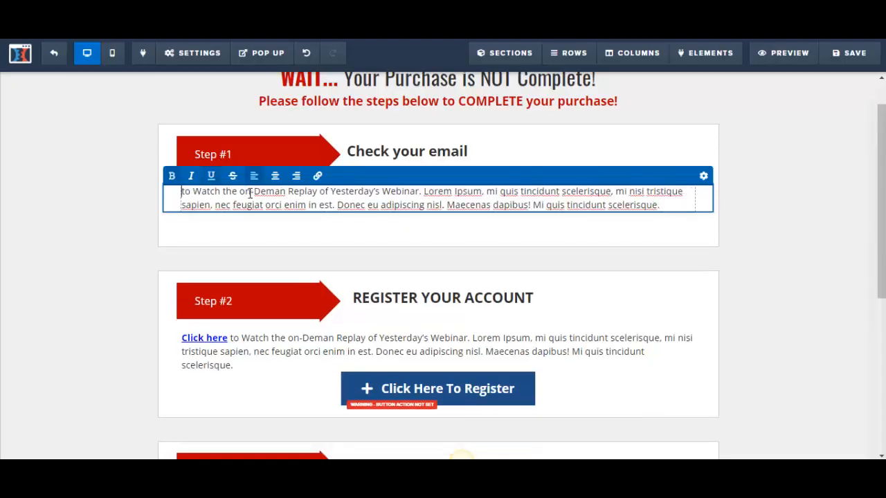
# Replace the Step #1 paragraph with "Please check your inbox folder and your spam folder. Click on the confirm button to ensure that you receive future updates."
pyautogui.moveTo(550, 206); pyautogui.dragTo(658, 217)
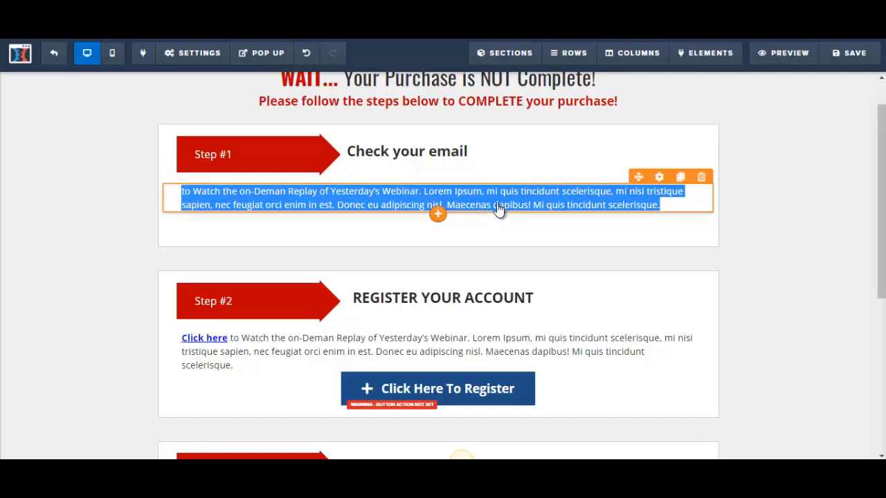
pyautogui.write('Please ch')
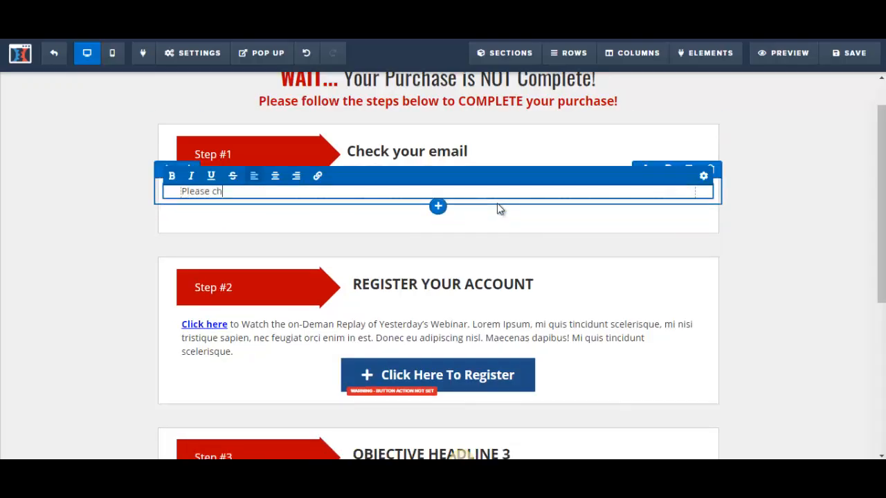
pyautogui.write('eck your inbox folder and yo')
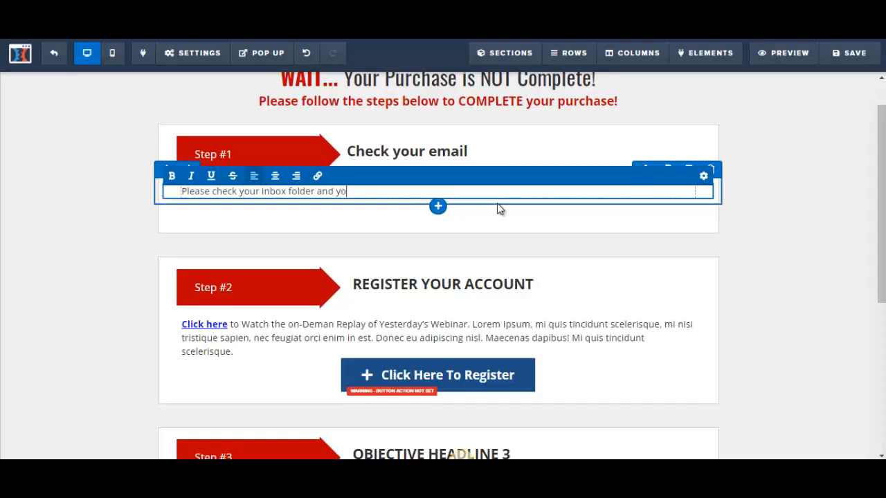
pyautogui.write('ur spam folder.  Click on ')
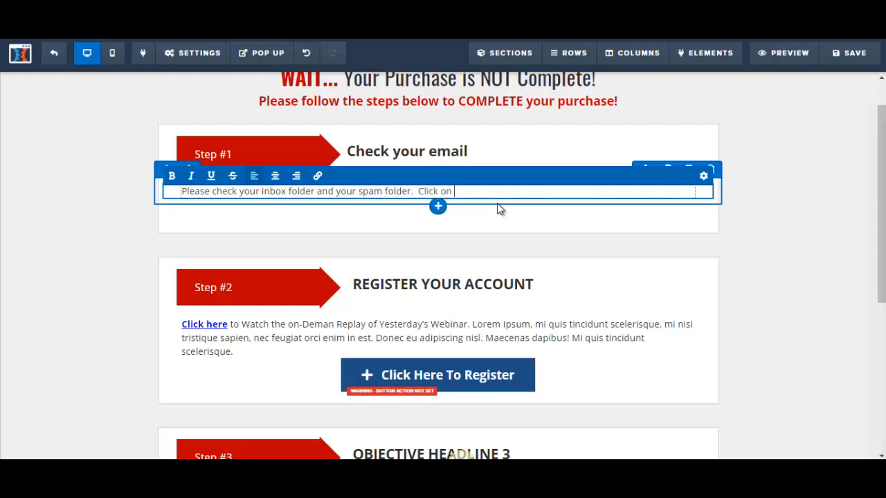
pyautogui.write('the confirm button to ensure ')
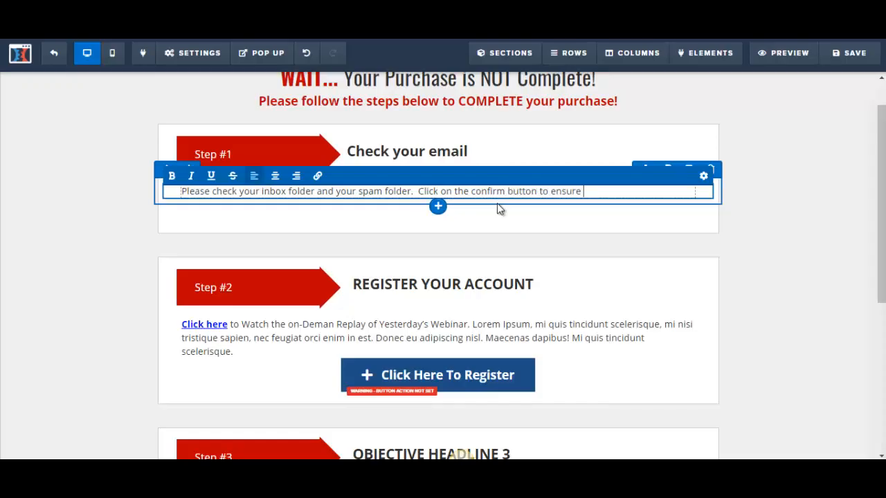
pyautogui.write('that you recie')
pyautogui.write('eive futu')
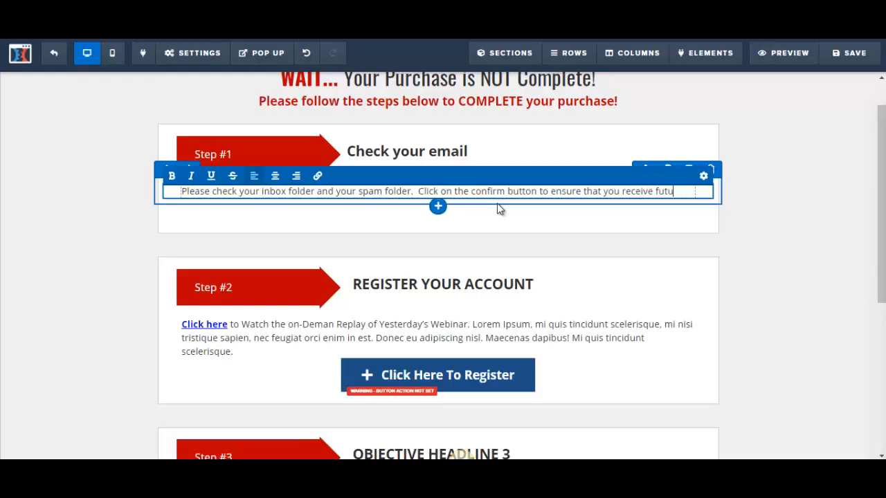
pyautogui.write('re updates.')
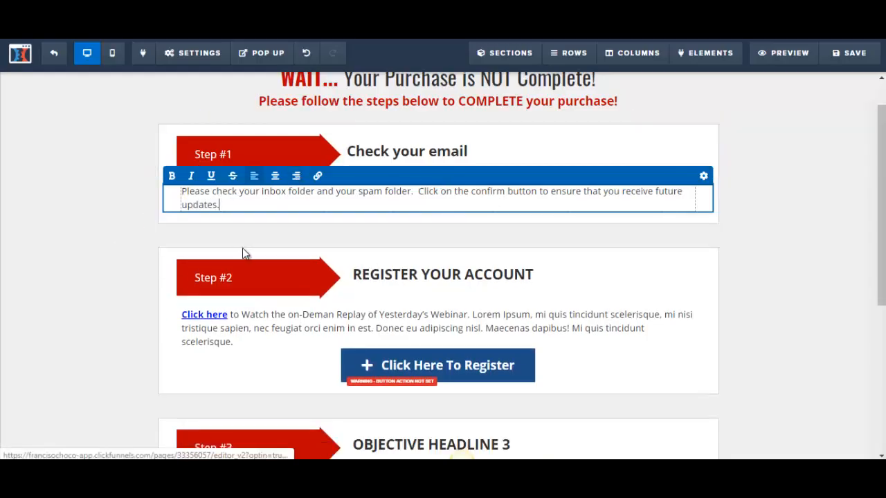
pyautogui.press('super+c')
pyautogui.click(223, 196)
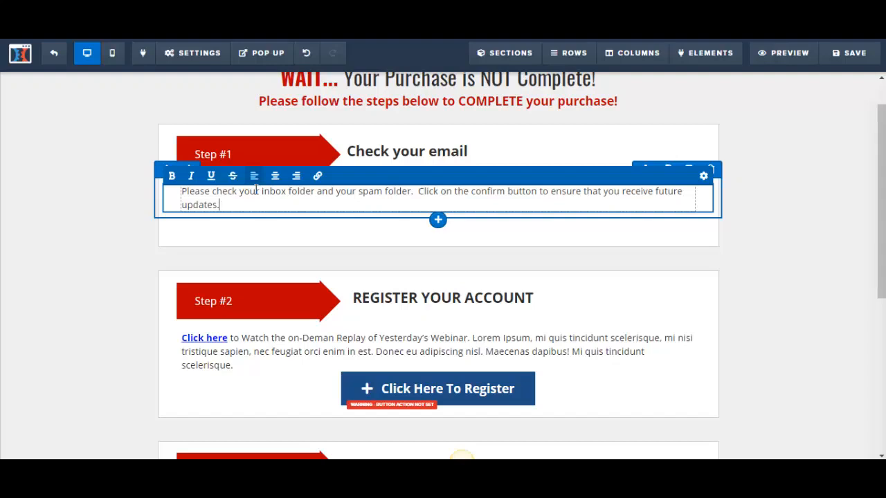
pyautogui.click(815, 168)
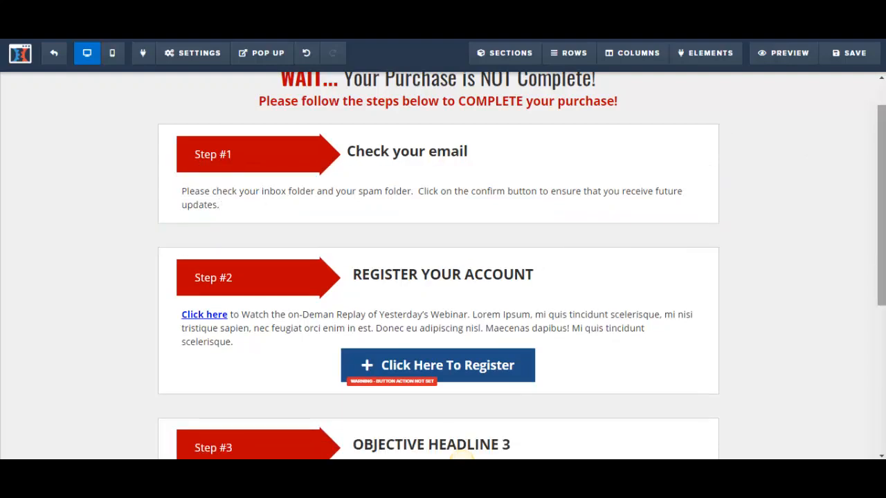
# Replace the Step #2 headline "REGISTER YOUR ACCOUNT" with "Download your product."
pyautogui.moveTo(882, 200); pyautogui.dragTo(882, 227)
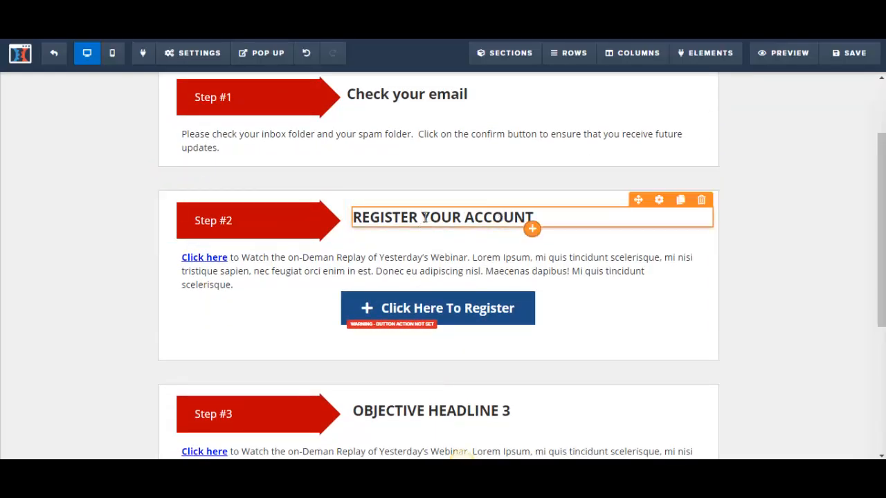
pyautogui.click(354, 217)
pyautogui.moveTo(355, 217); pyautogui.dragTo(552, 220)
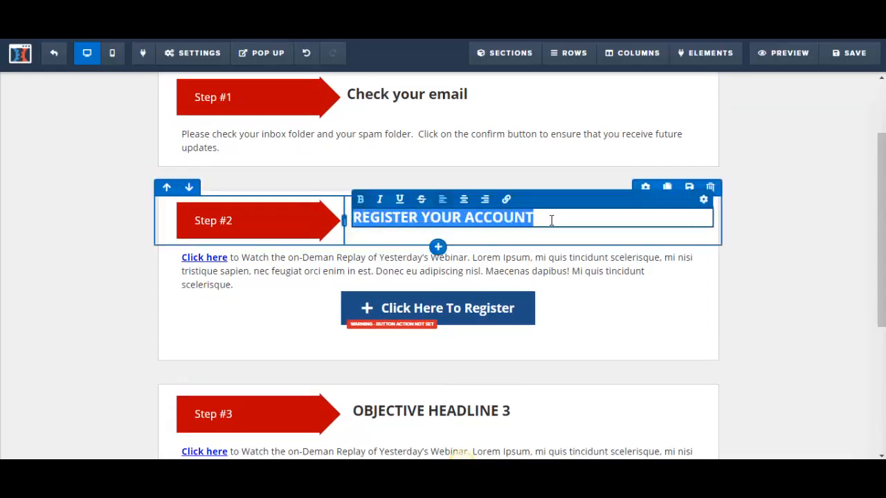
pyautogui.write('D')
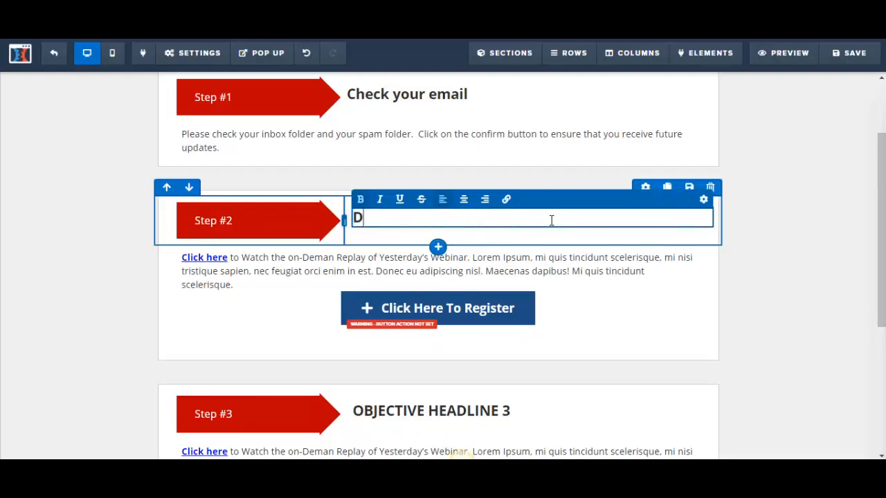
pyautogui.write('ownload your pr')
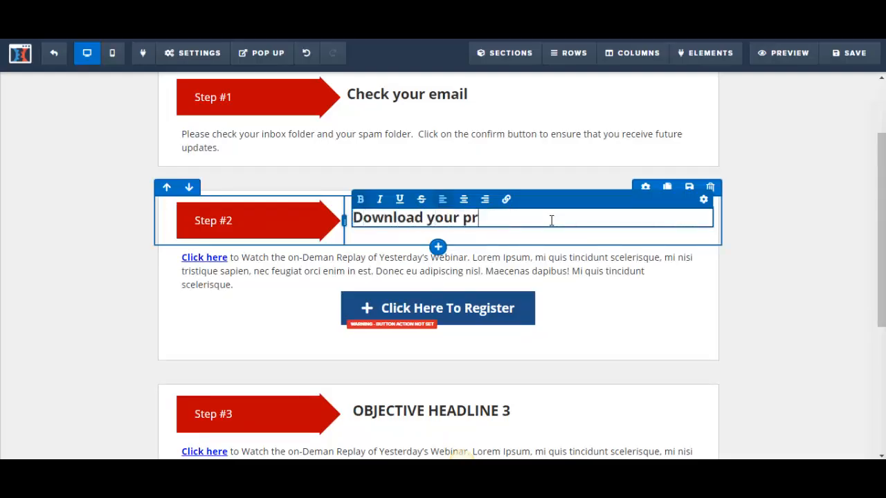
pyautogui.write('oduct.')
pyautogui.click(269, 273)
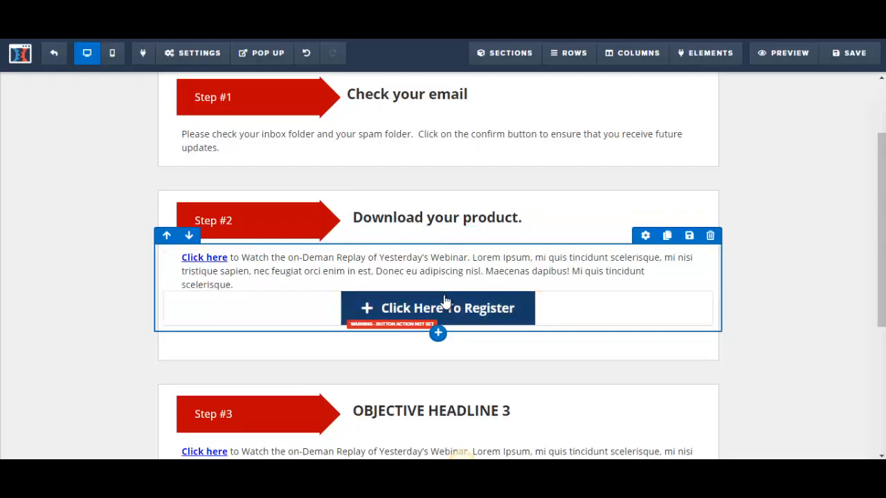
# Change the text of the blue button in the Step #2 section to "Click Here To Download"
pyautogui.click(207, 263)
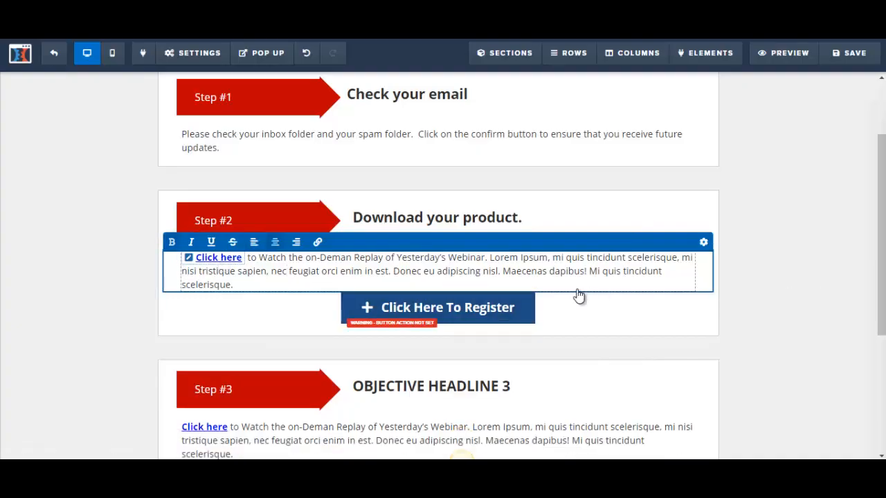
pyautogui.click(577, 296)
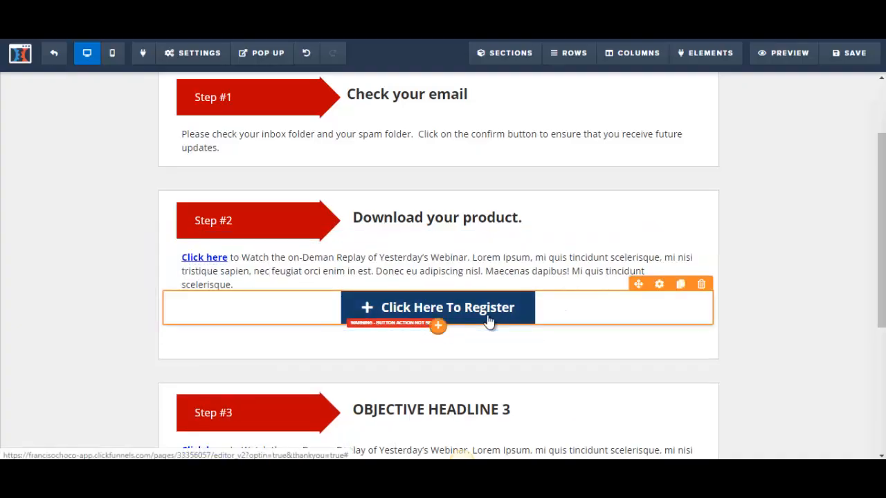
pyautogui.click(488, 320)
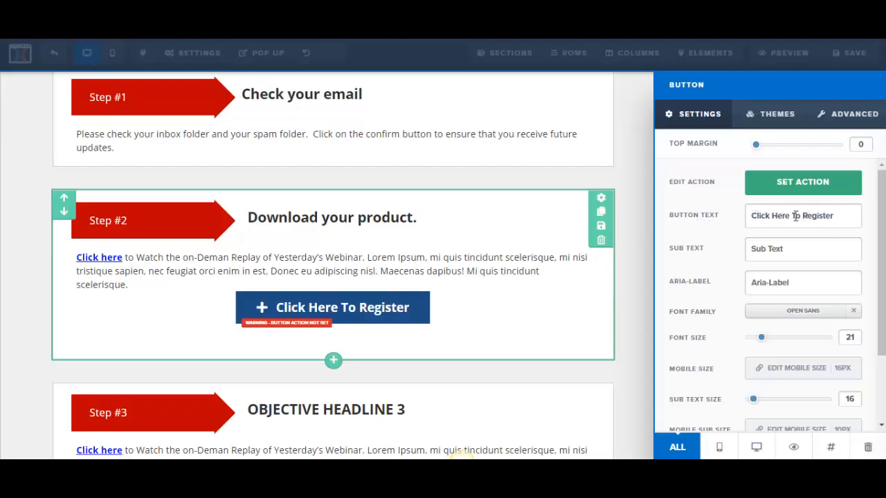
pyautogui.moveTo(801, 216); pyautogui.dragTo(848, 217)
pyautogui.write('Down')
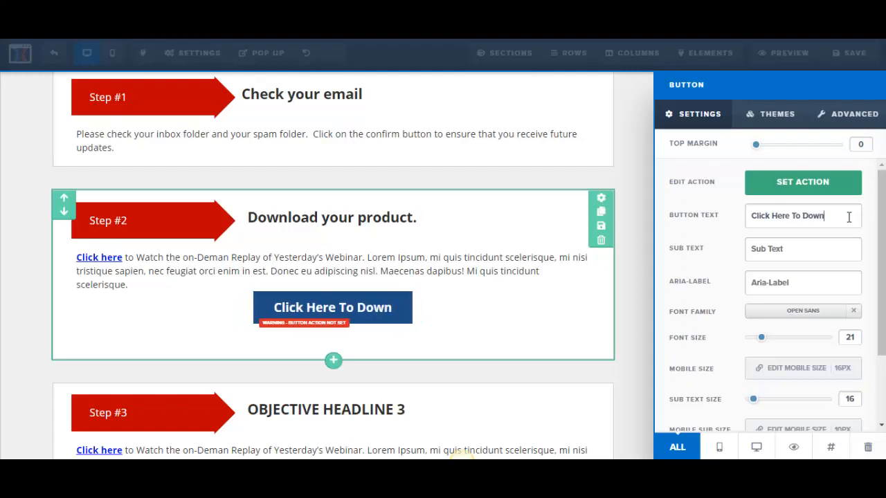
pyautogui.write('load')
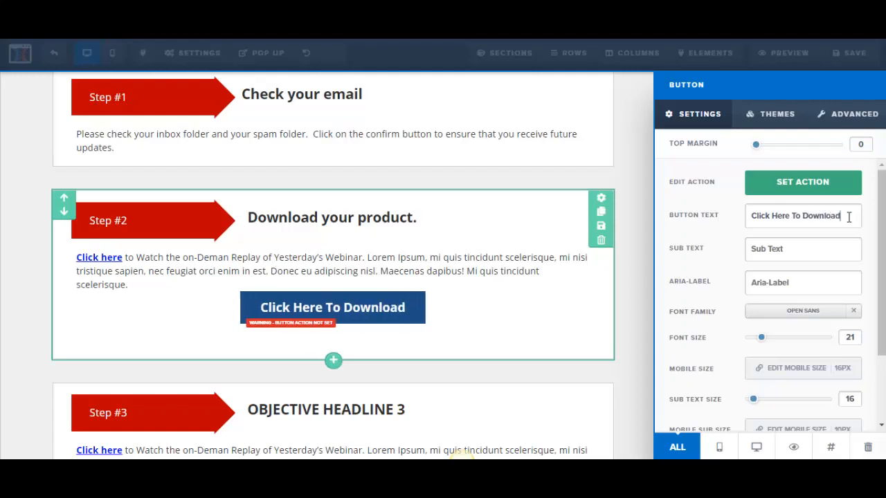
# Check the website URL action of the "Click Here To Download" button and save the page
pyautogui.click(803, 184)
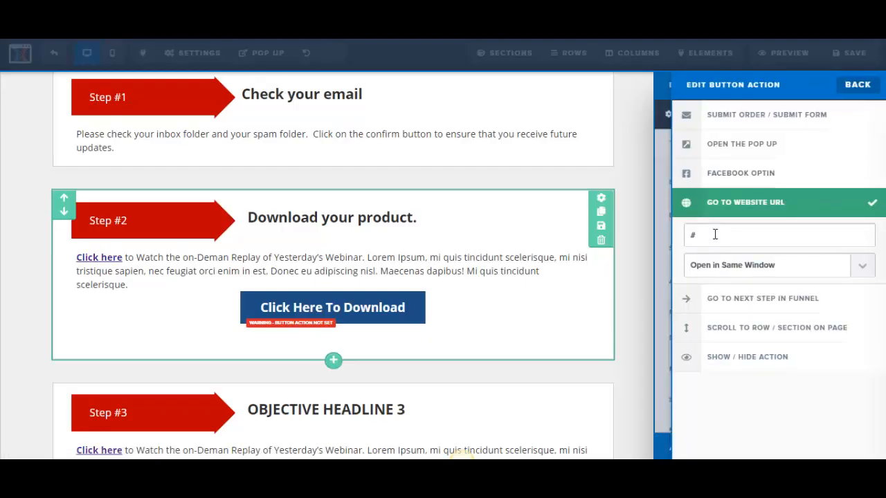
pyautogui.moveTo(703, 233); pyautogui.dragTo(685, 232)
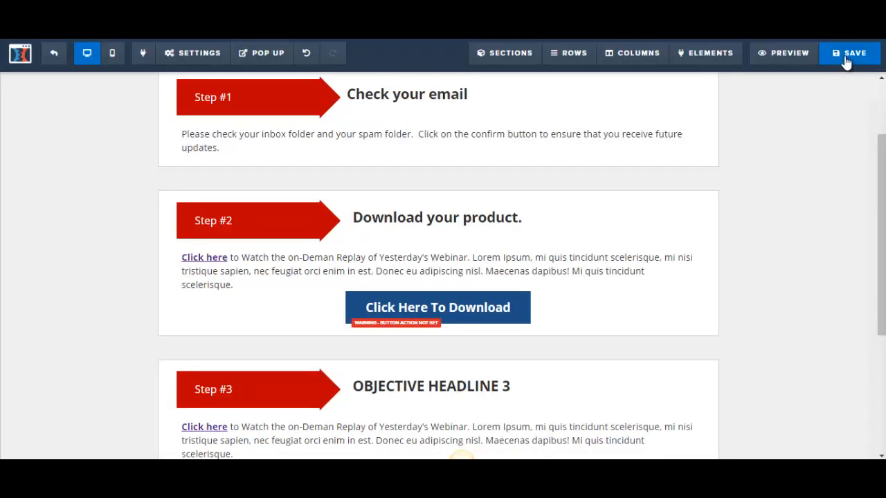
pyautogui.click(846, 62)
# Delete the whole Step #3 section headed "OBJECTIVE HEADLINE 3" from the page
pyautogui.moveTo(881, 187); pyautogui.dragTo(882, 245)
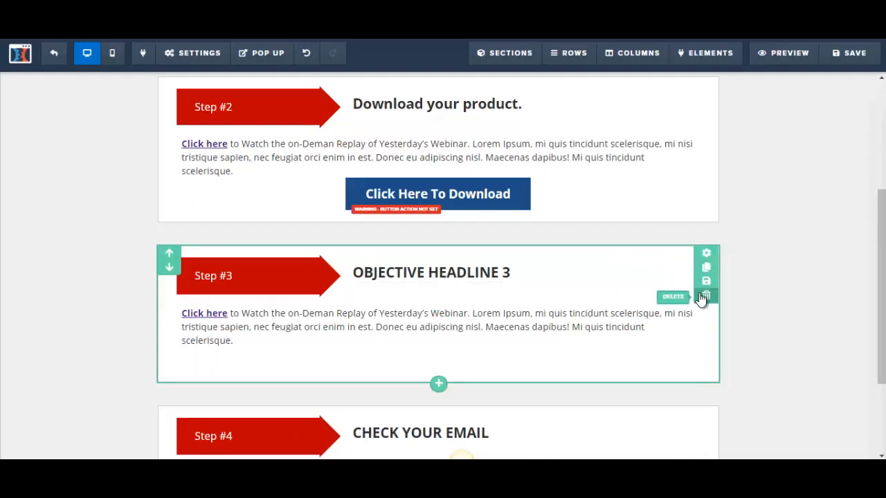
pyautogui.click(705, 296)
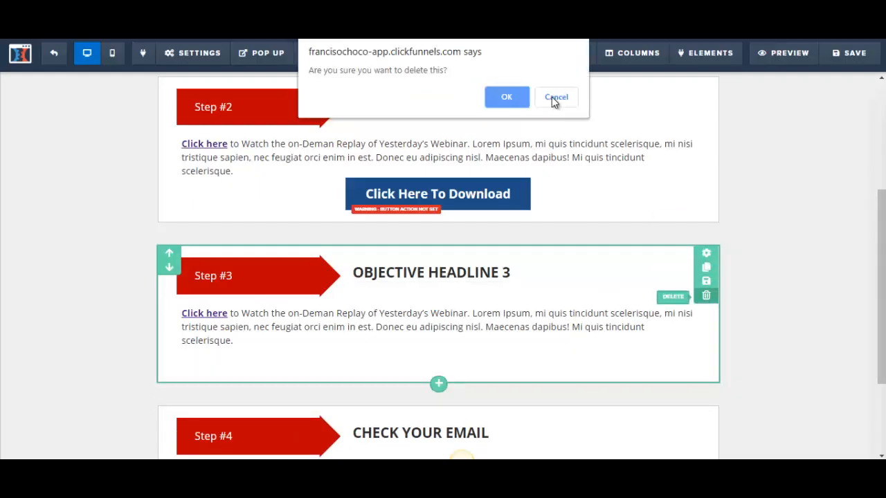
pyautogui.click(507, 97)
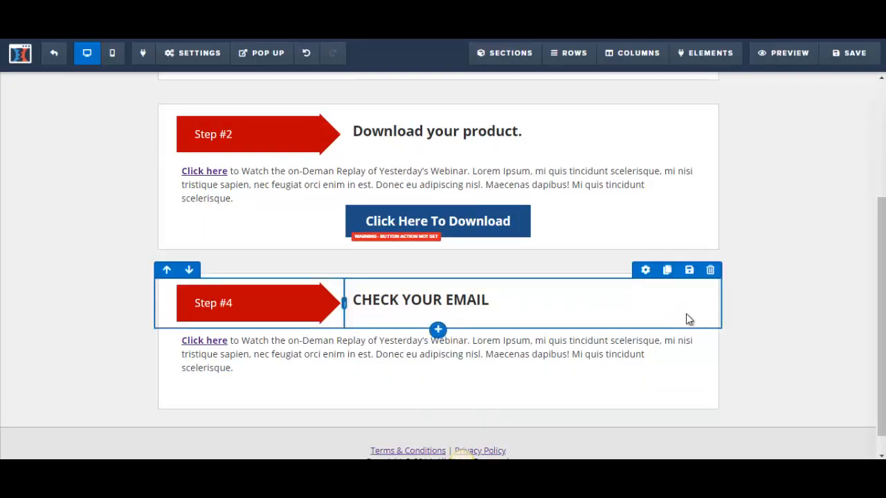
pyautogui.scroll(-1, 582, 283)
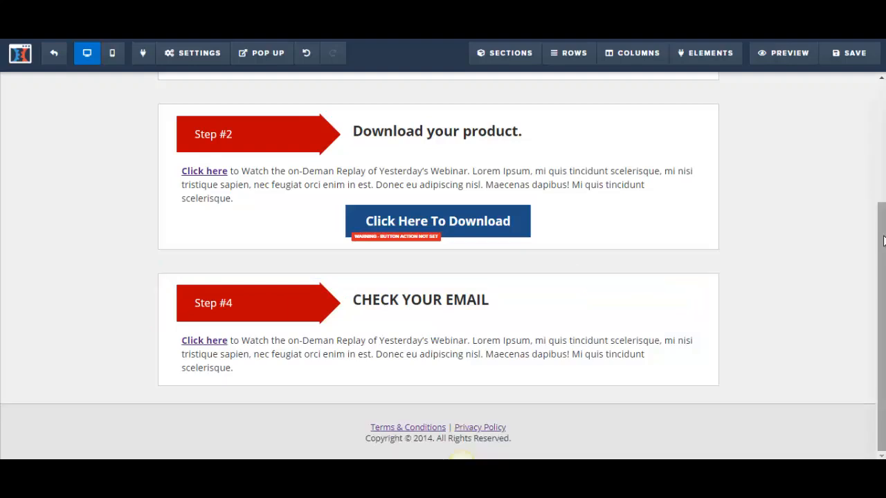